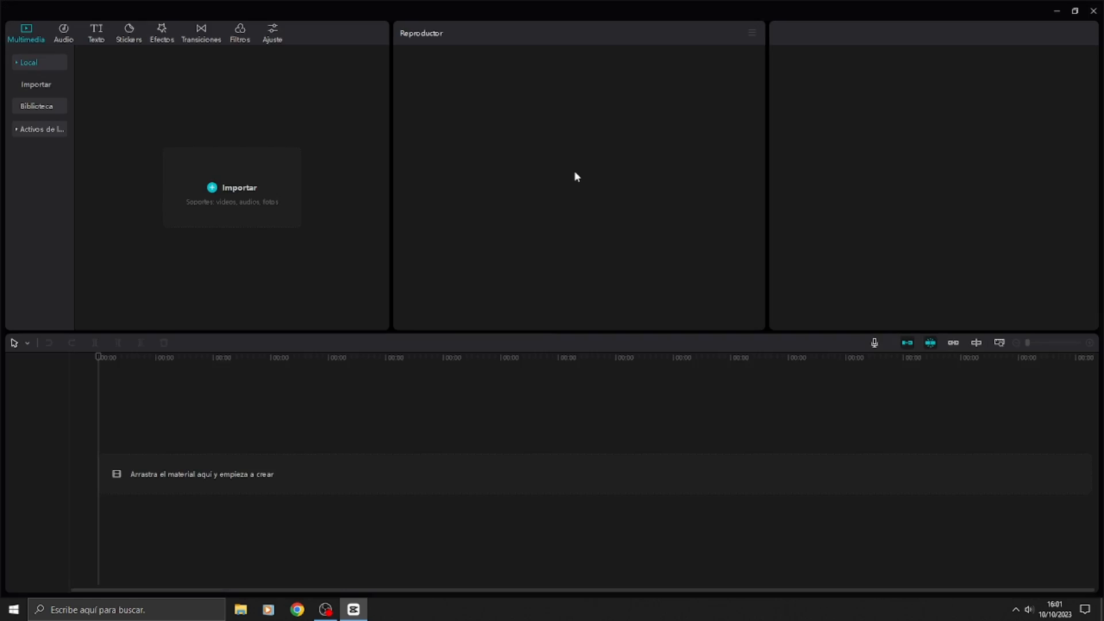
Step: Import the interview video from the Descargas folder into the project media
click(222, 190)
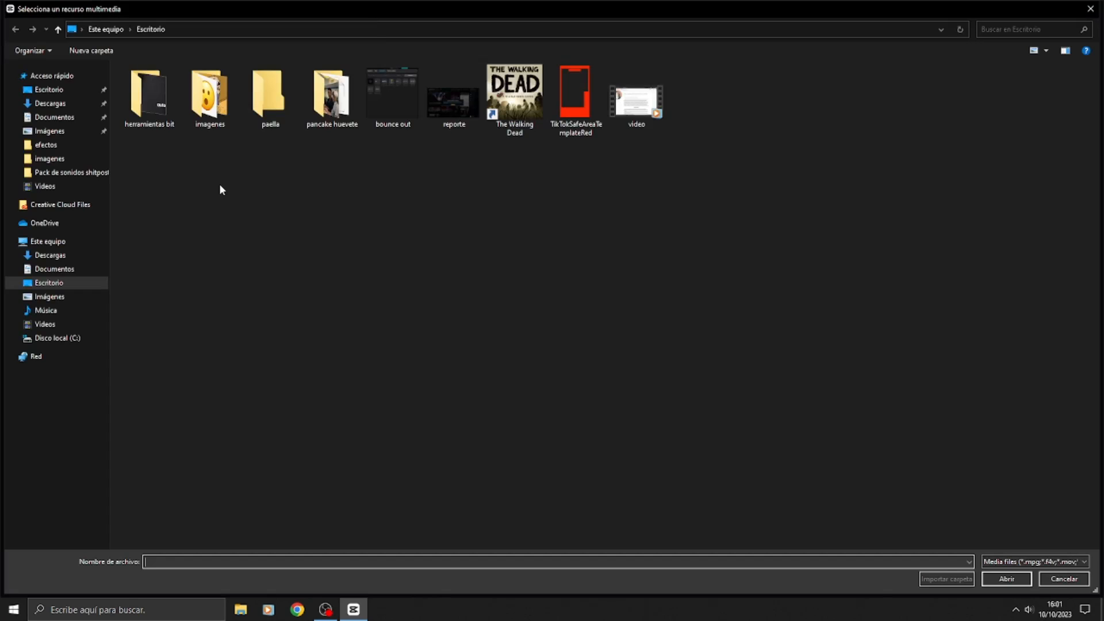
click(50, 103)
double_click(219, 231)
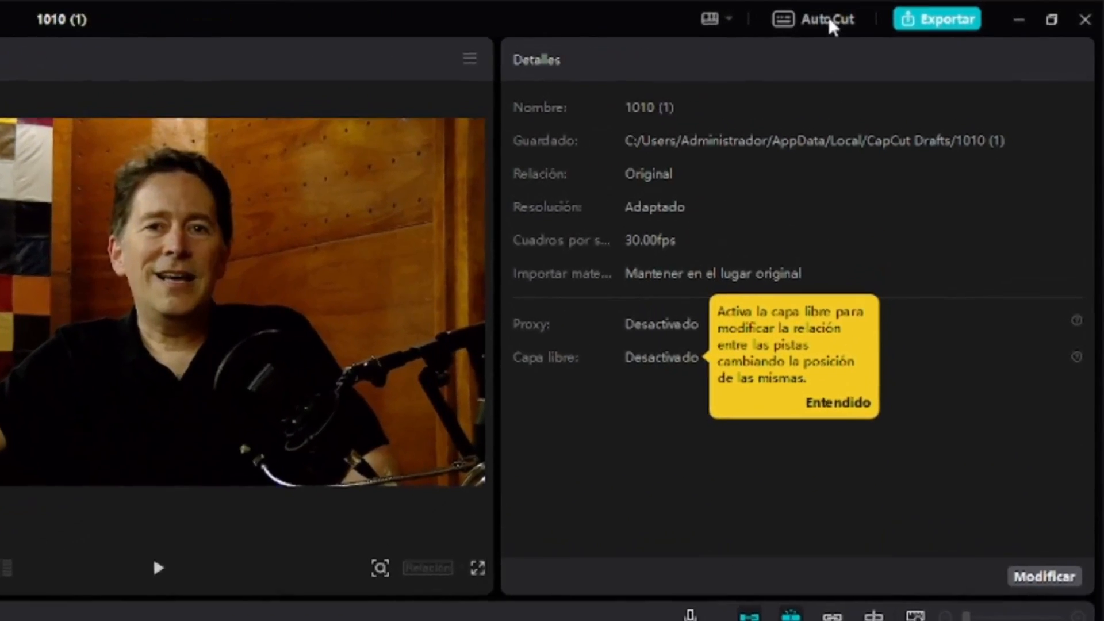
Step: Review the keyboard shortcut settings for Línea de tiempo and Básico, then close them without saving
click(829, 22)
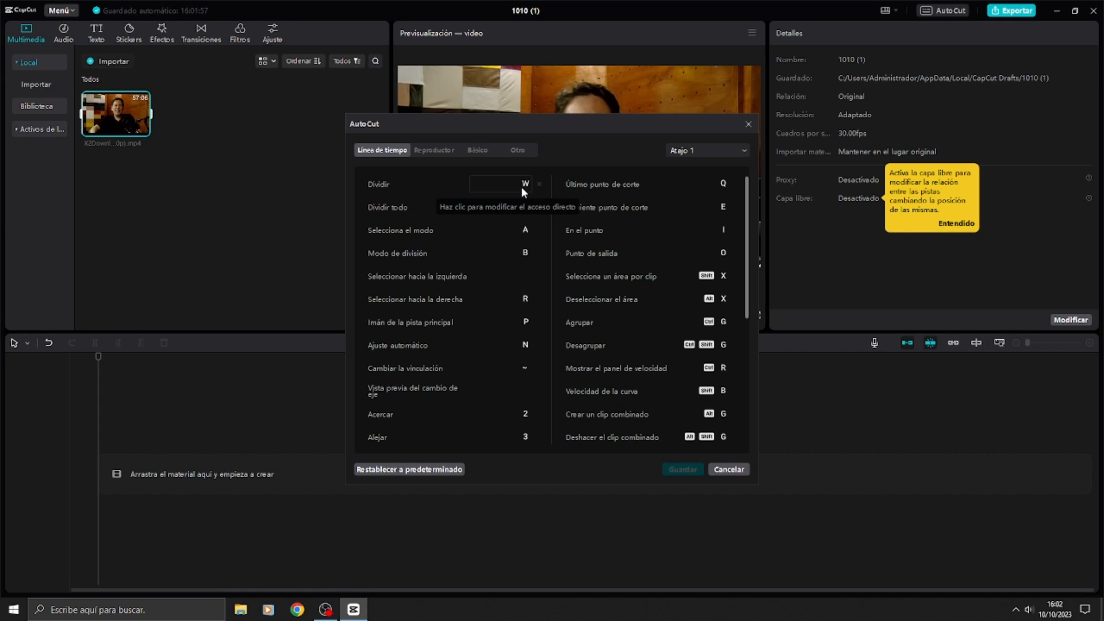
click(486, 149)
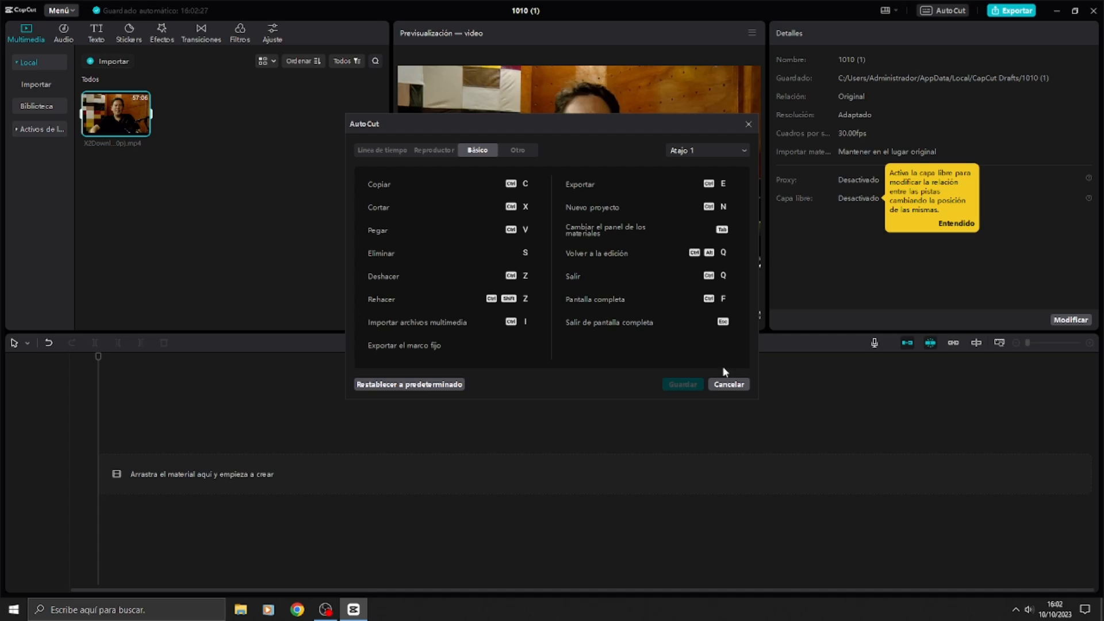
click(728, 384)
Step: Place the imported interview video at the start of the timeline and play it from about 7 seconds
drag(118, 120, 147, 449)
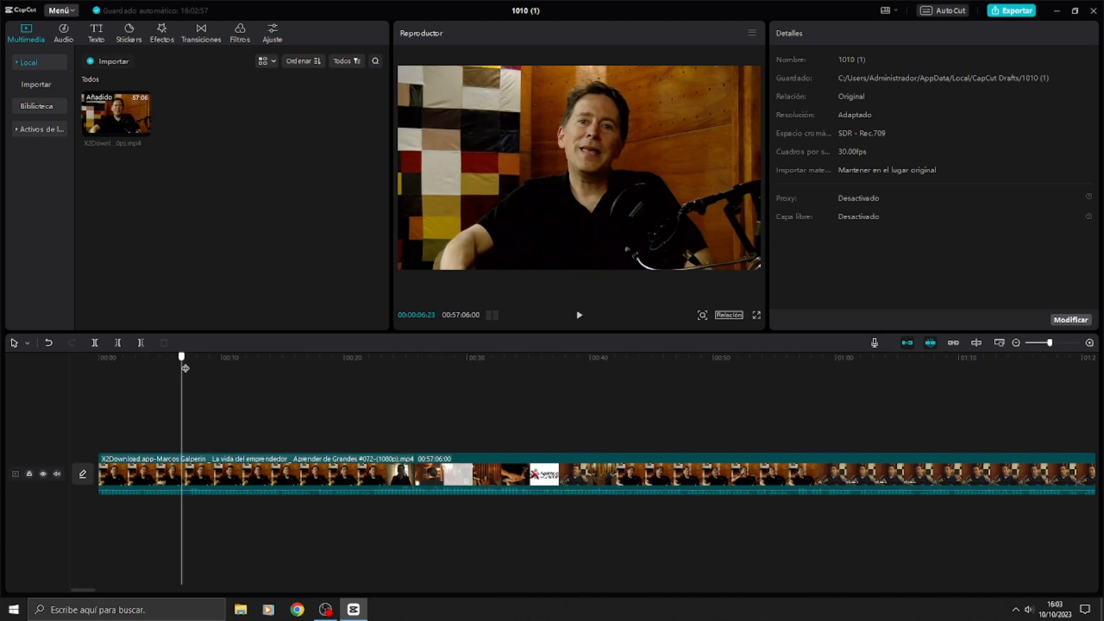
drag(183, 368, 191, 369)
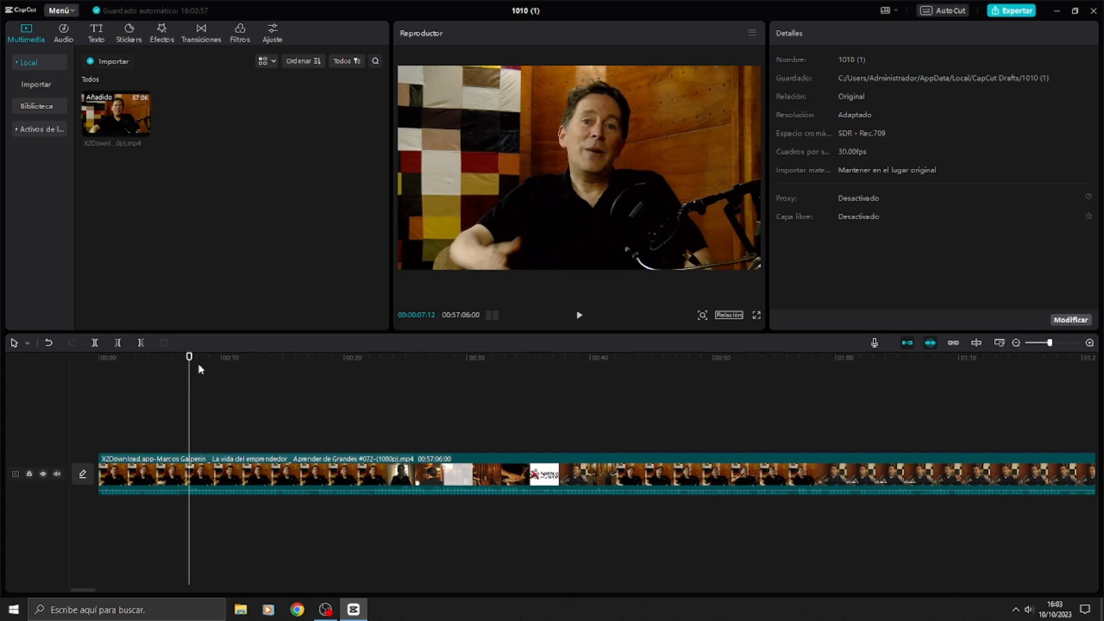
key(space)
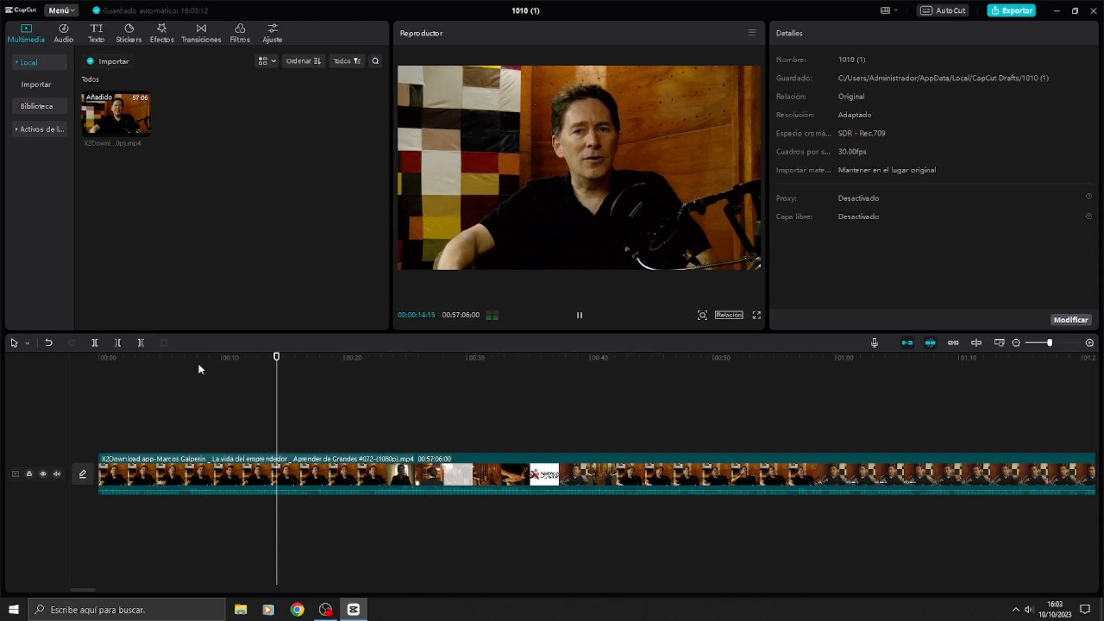
key(space)
Step: Find the start of the wanted passage by playback and split the video at about 7 seconds
click(185, 357)
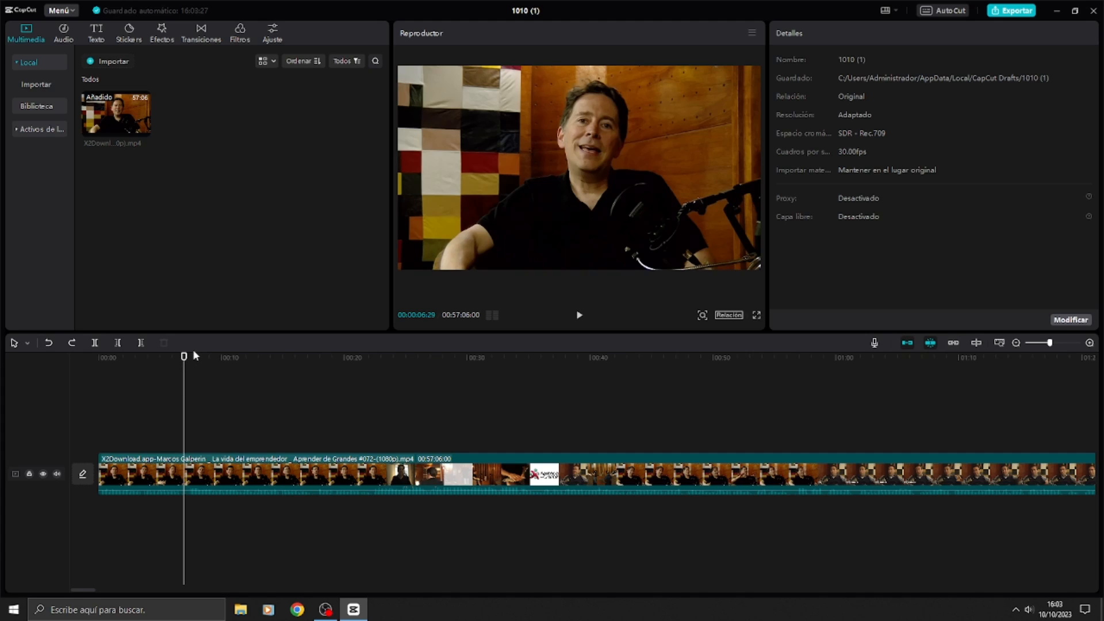
click(188, 358)
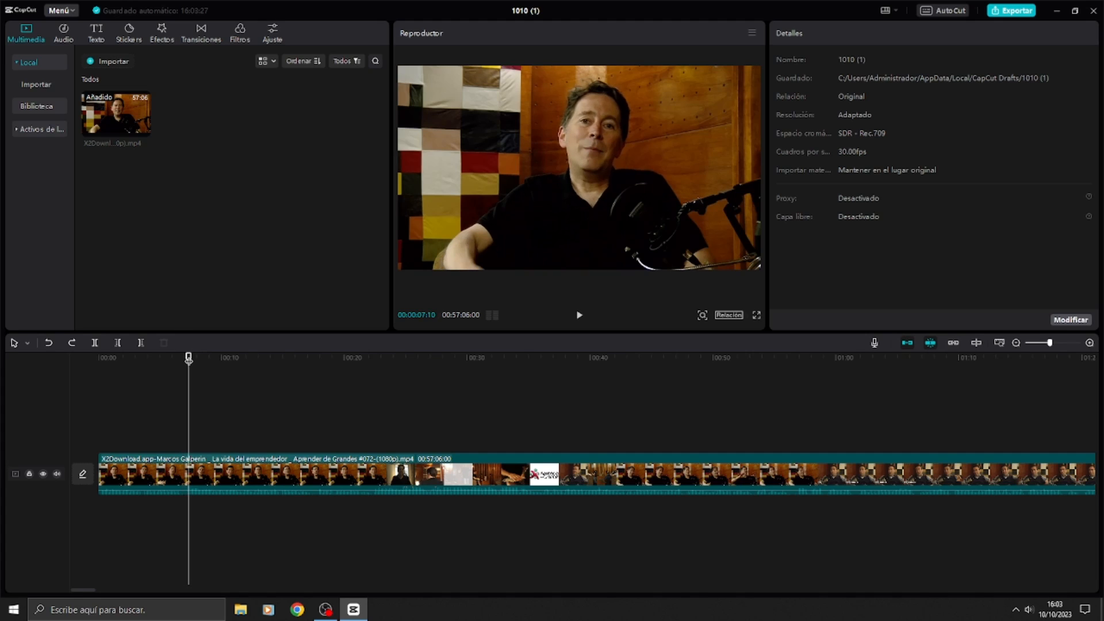
key(space)
click(181, 358)
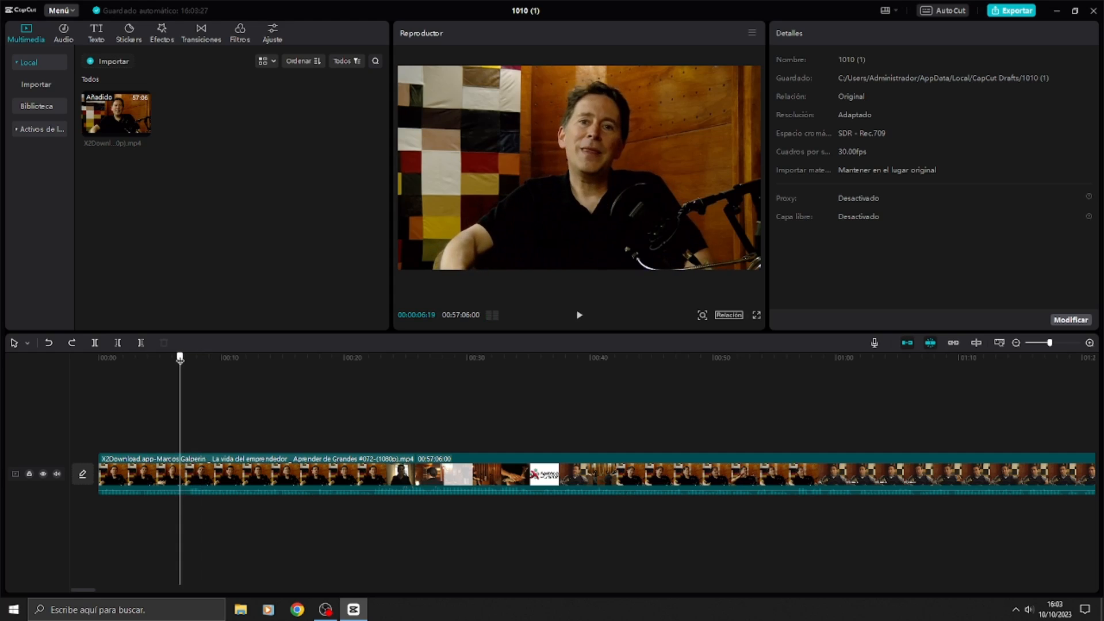
key(space)
key(space)
key(ctrl+b)
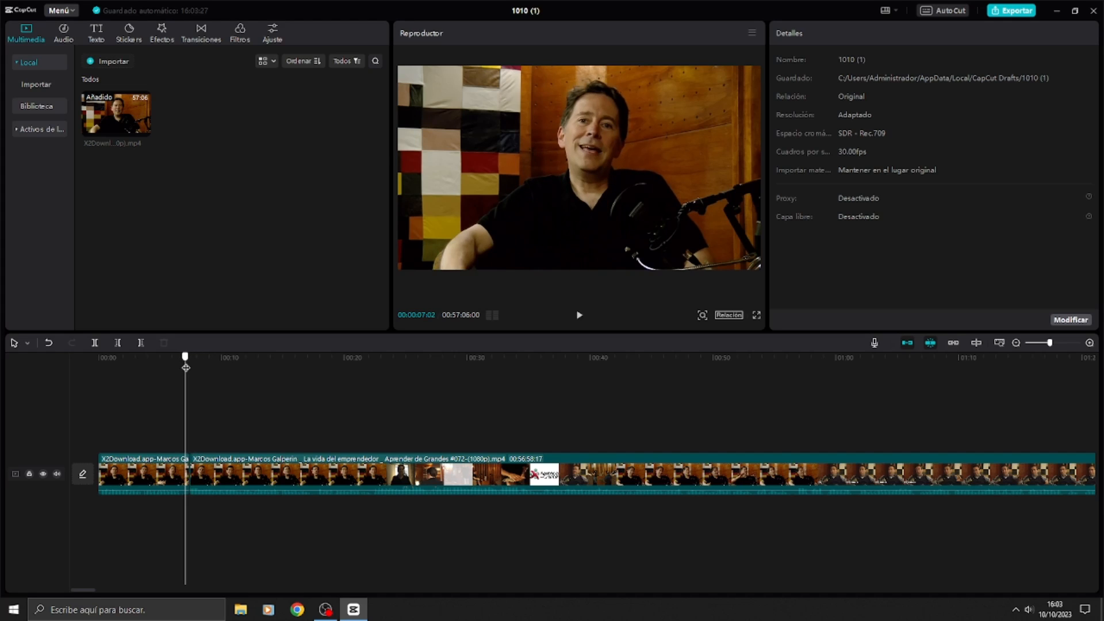
Step: Find the end of the wanted passage by playback and split the video at 00:00:14:23
drag(190, 368, 265, 361)
key(space)
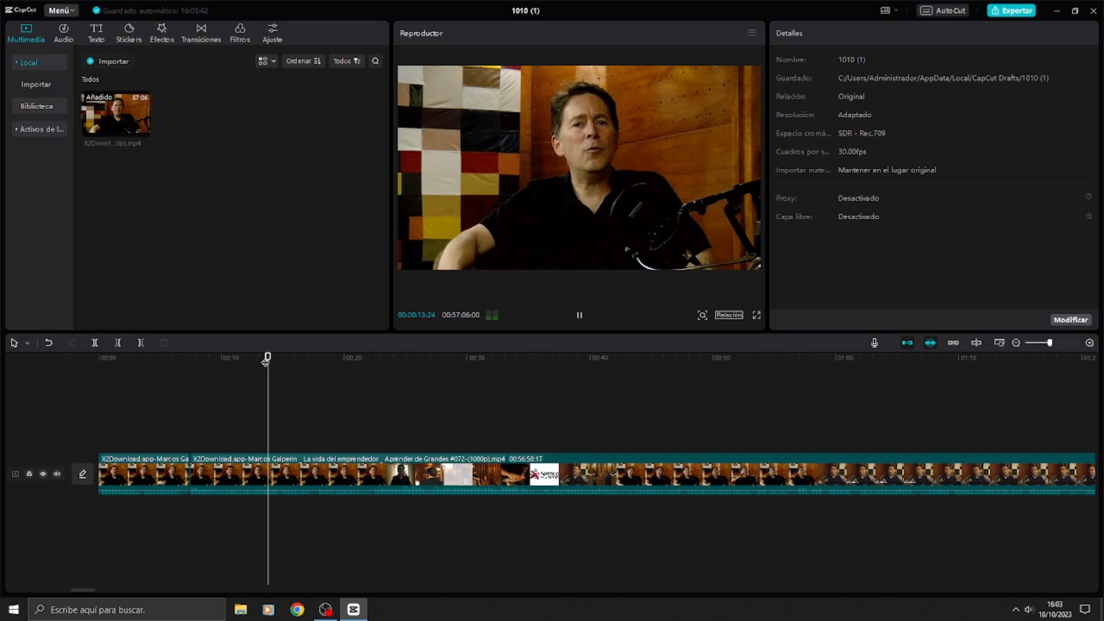
key(space)
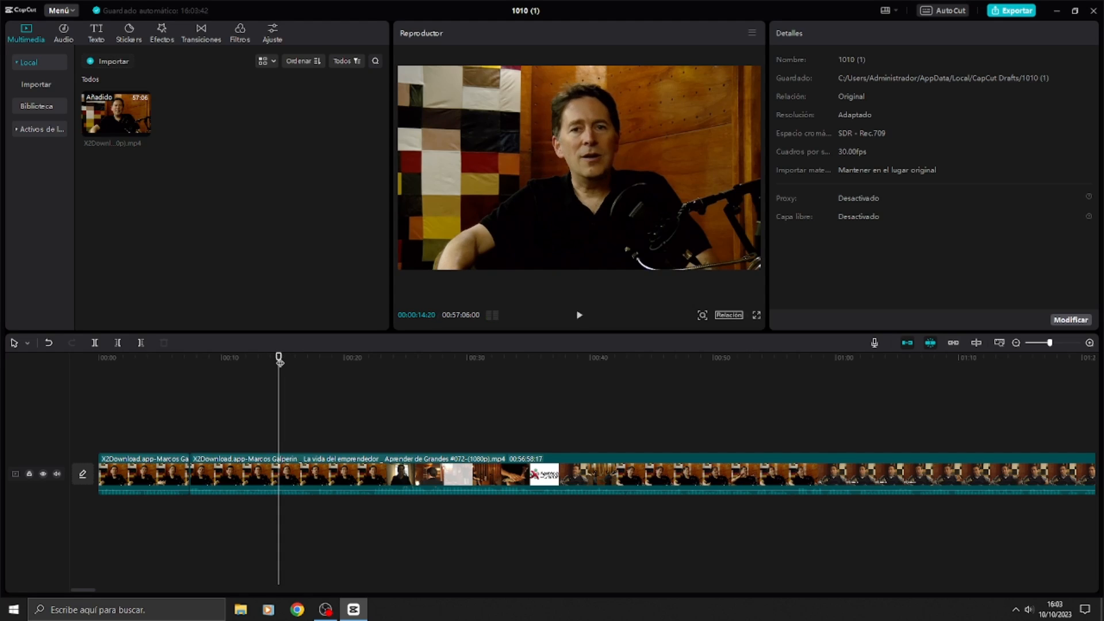
drag(279, 361, 280, 361)
key(ctrl+b)
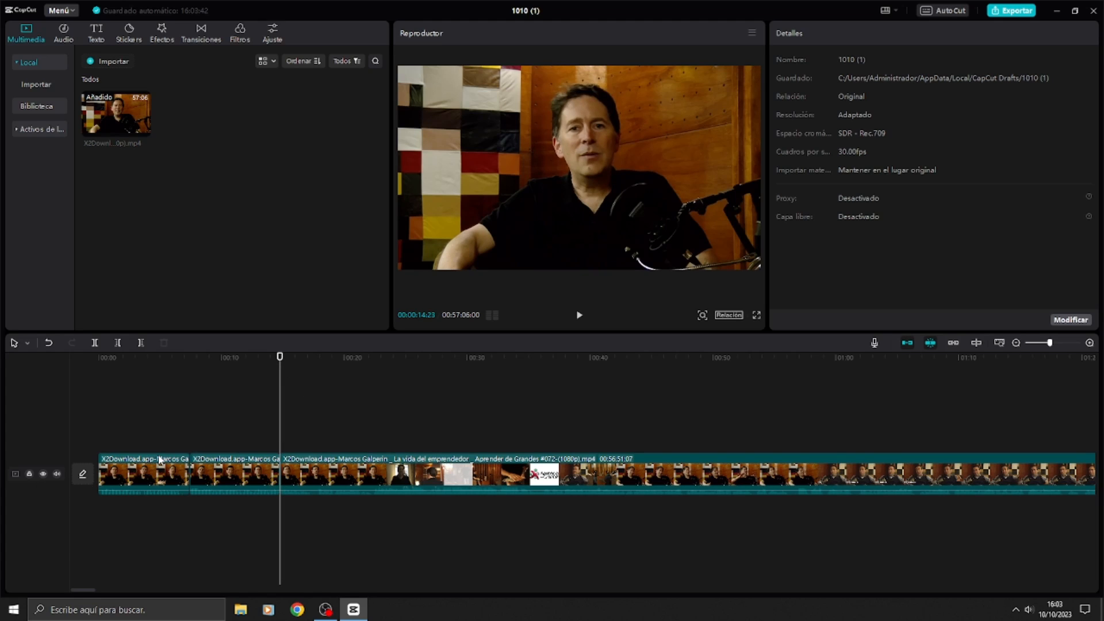
Step: Delete the opening segment and the long remainder, keeping only the middle segment, and play it back
click(170, 469)
key(Delete)
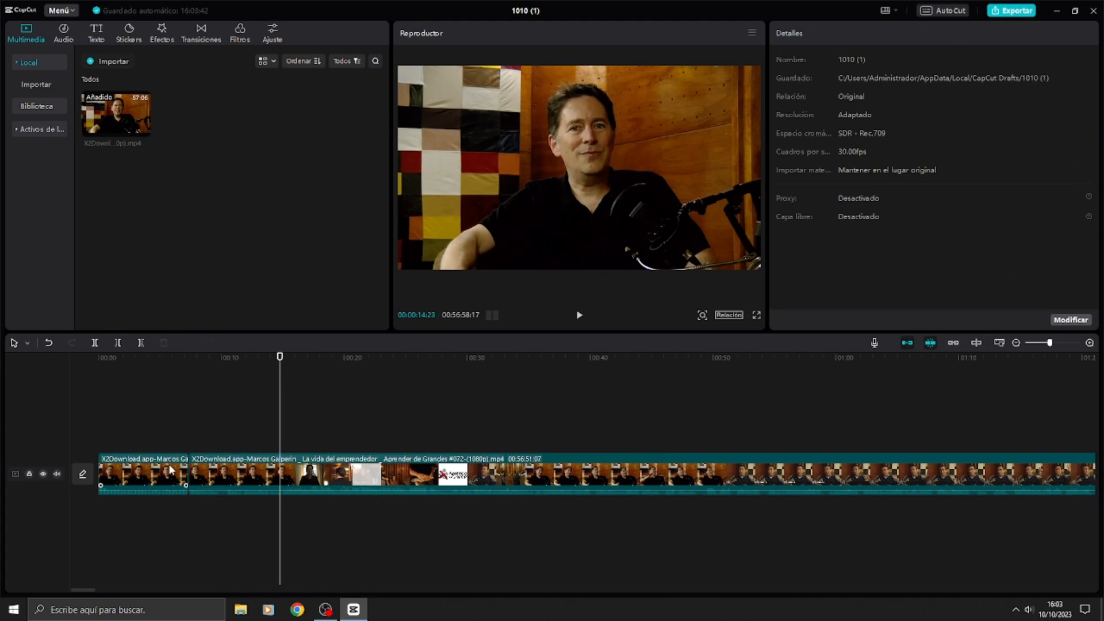
click(266, 467)
key(Delete)
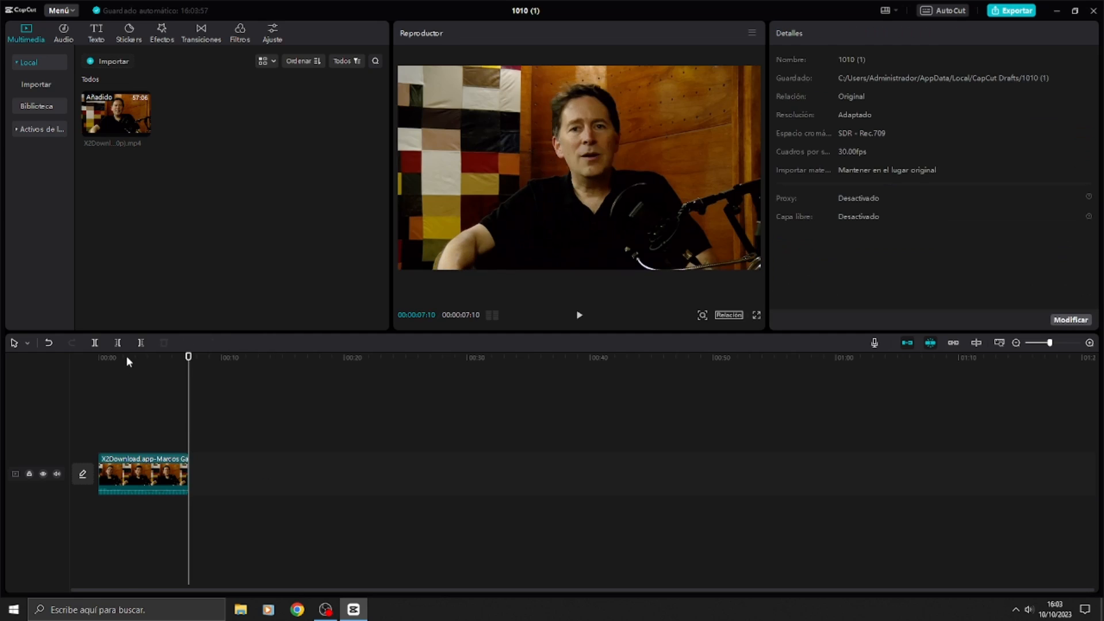
key(space)
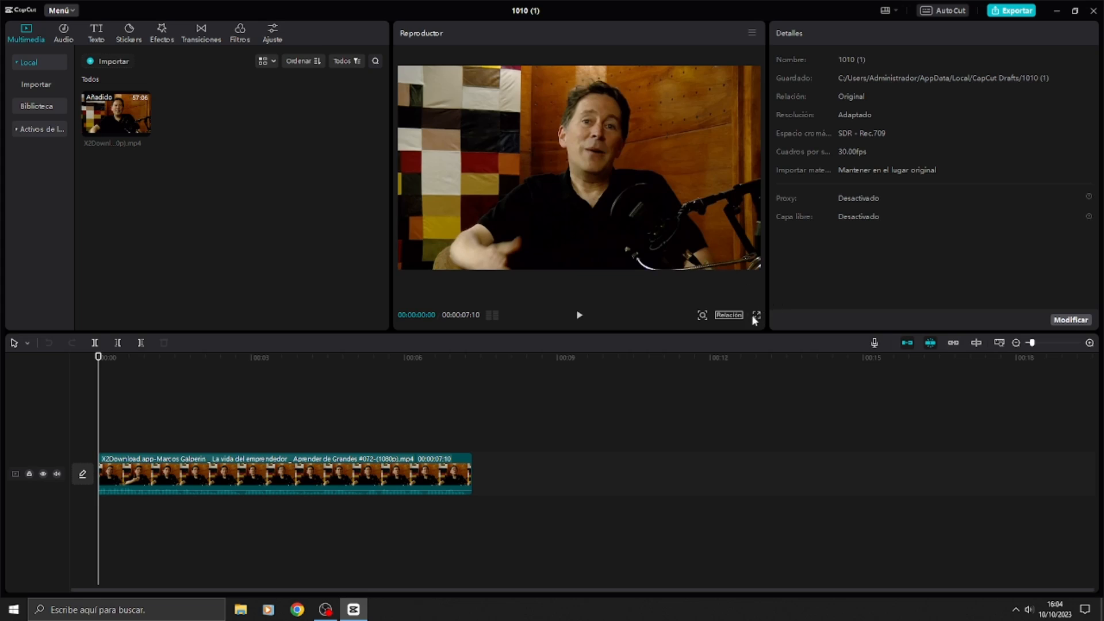
Step: Set the project aspect ratio to 9:16 and enlarge the clip in the preview to fill the vertical frame
click(732, 315)
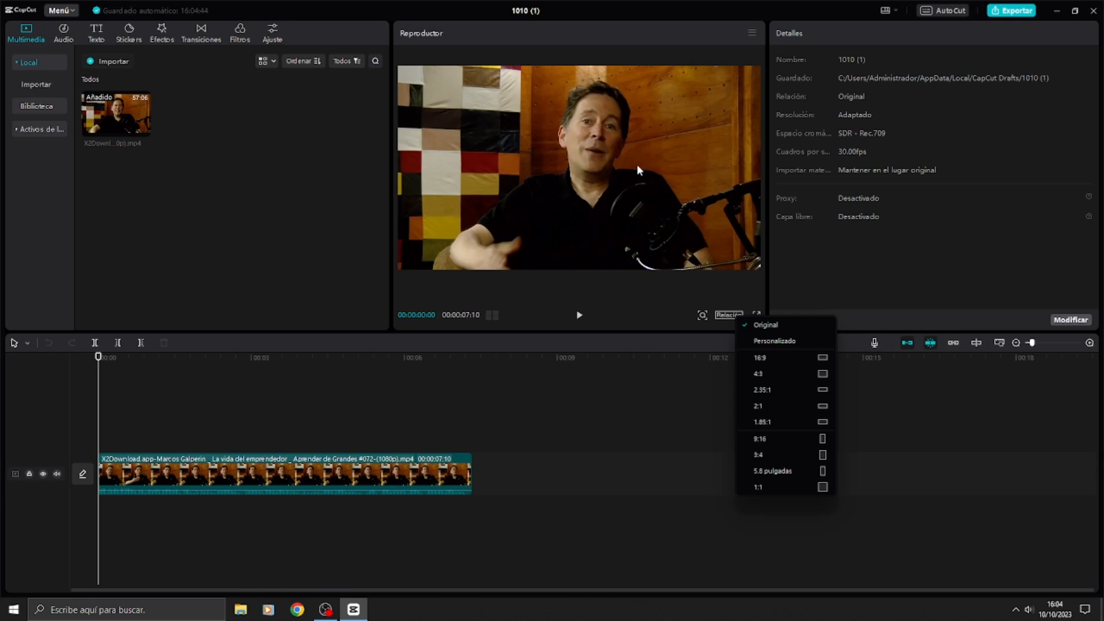
click(777, 438)
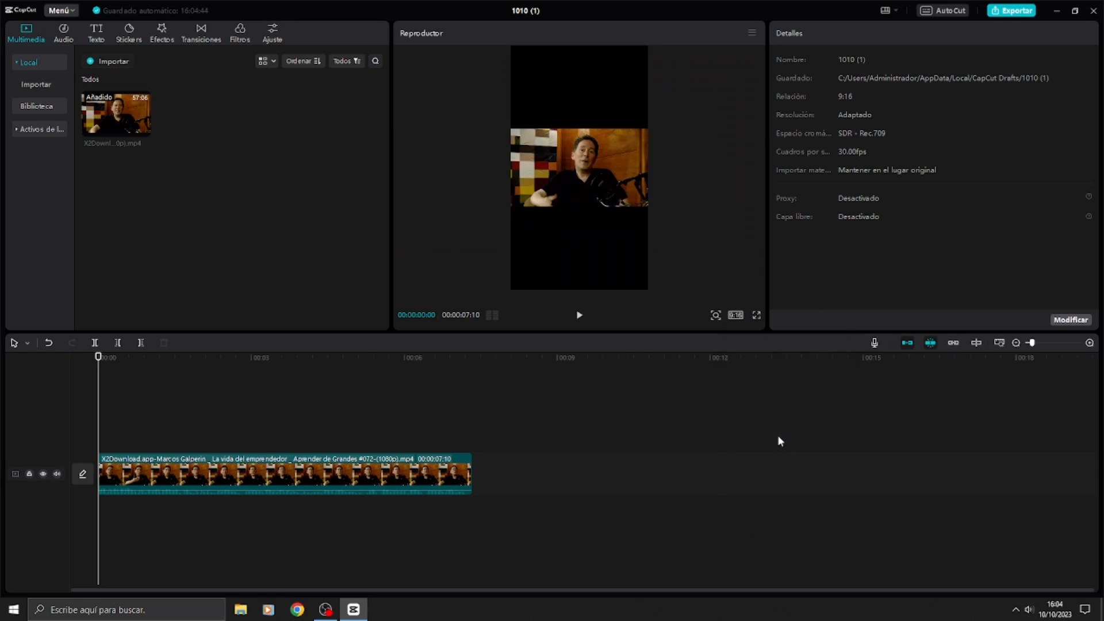
click(586, 178)
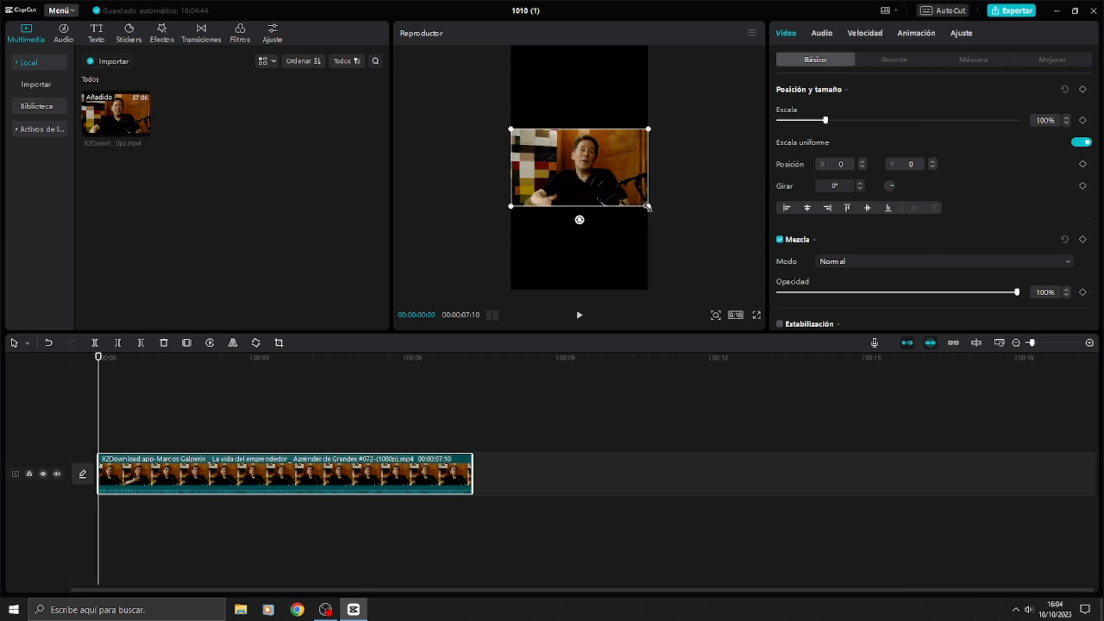
click(736, 315)
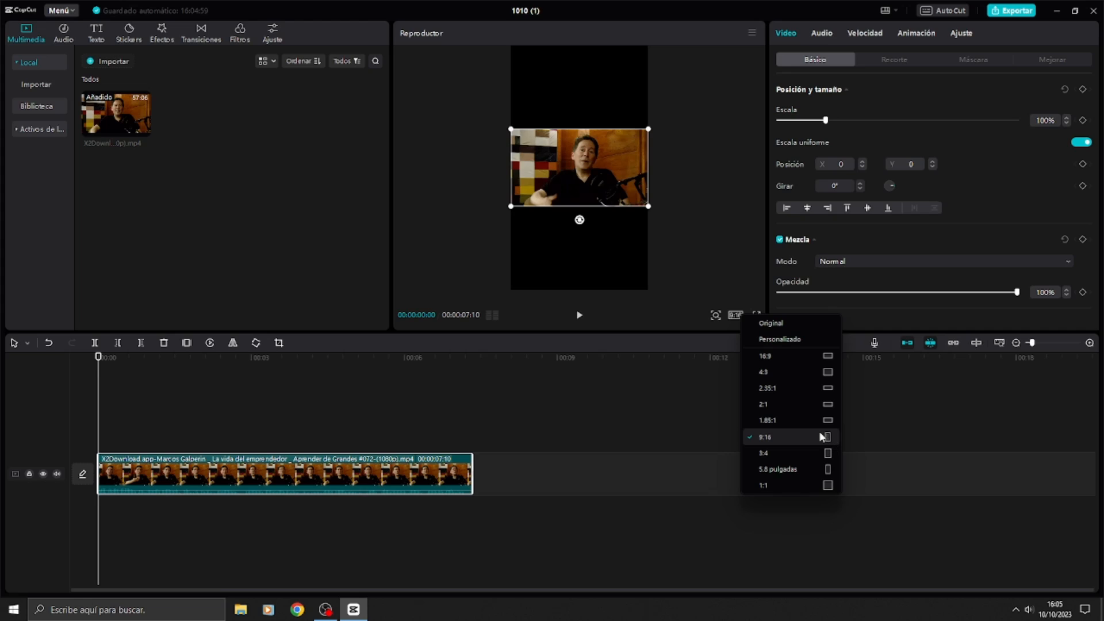
click(805, 436)
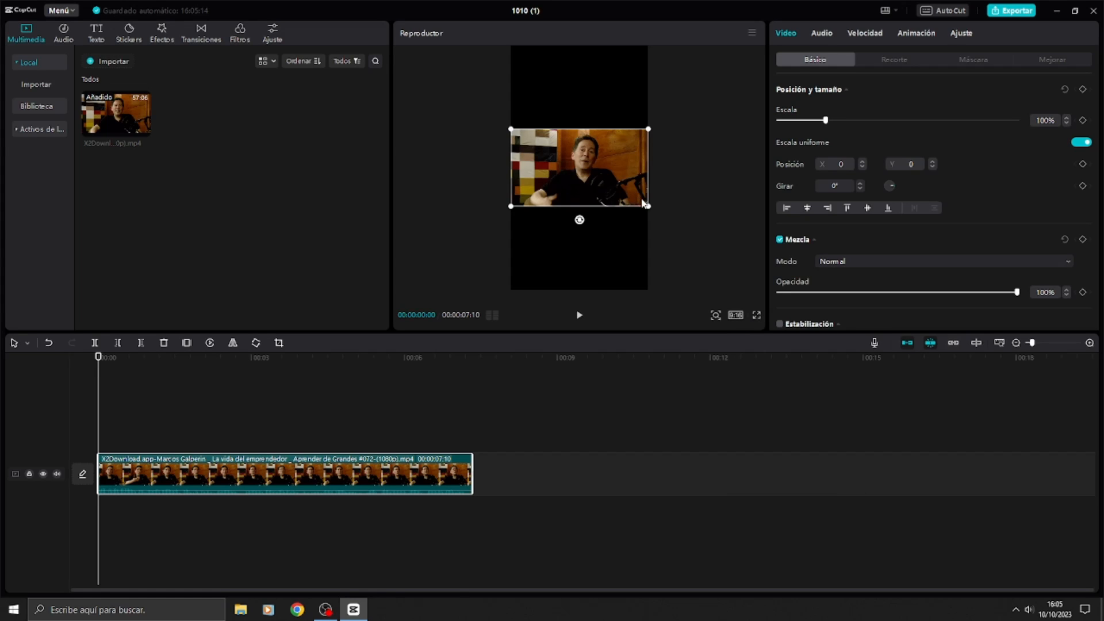
drag(648, 206, 750, 345)
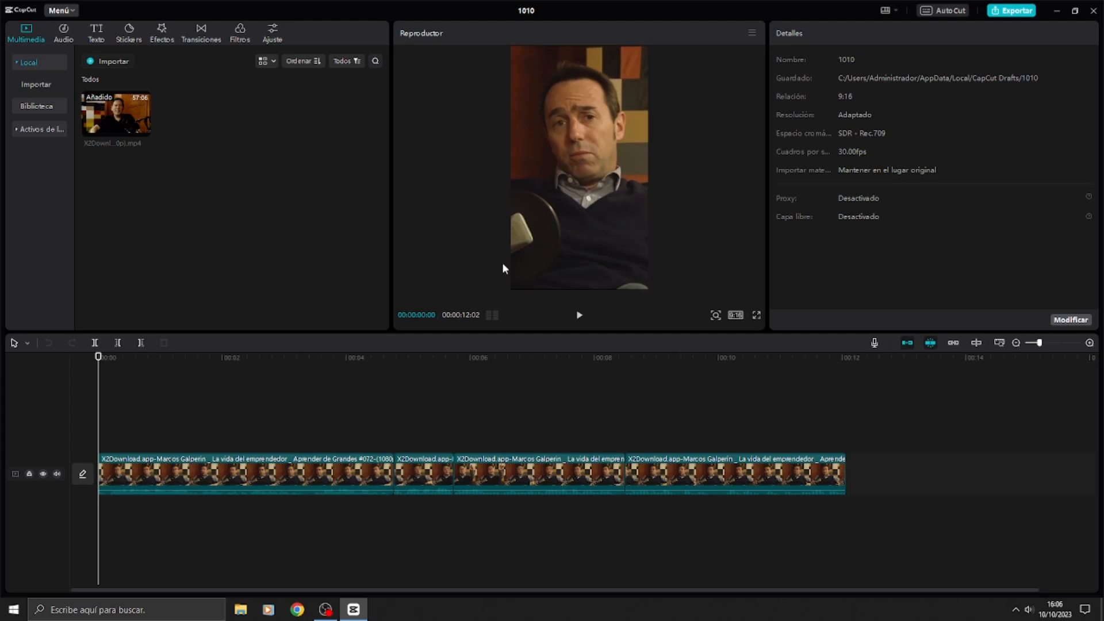
Step: Play through the edited four-clip sequence in project 1010 and try the timeline's axis preview
key(space)
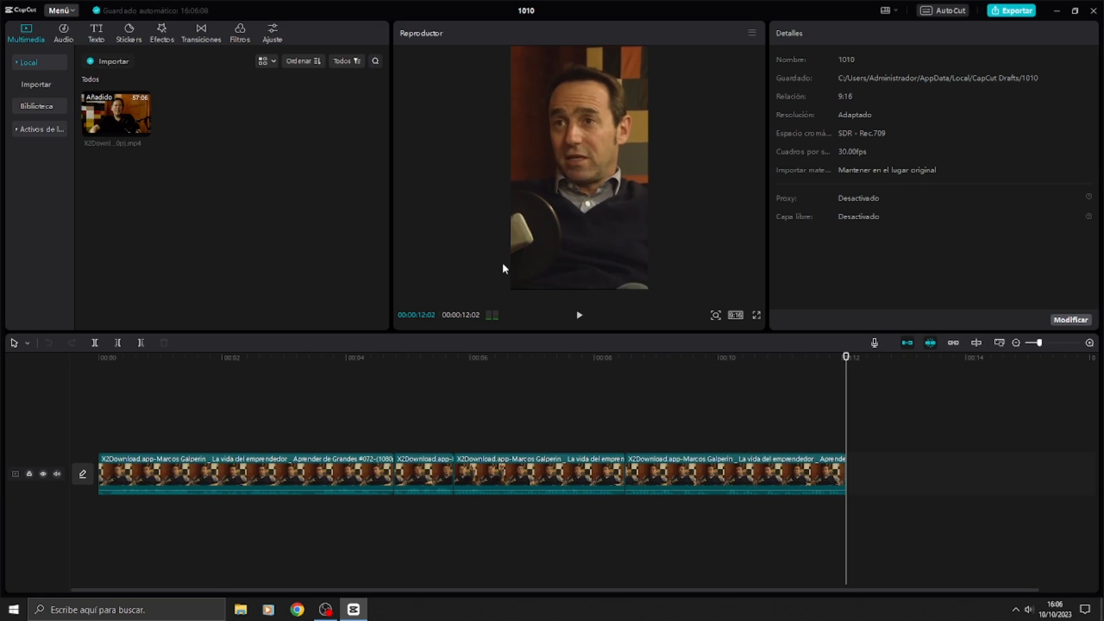
click(973, 343)
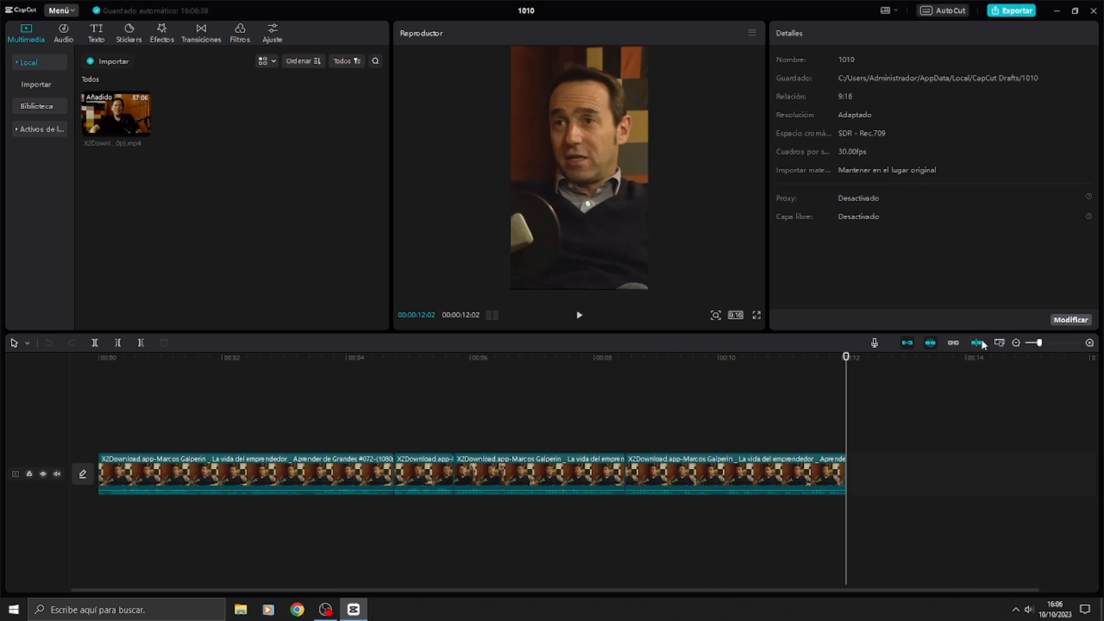
key(space)
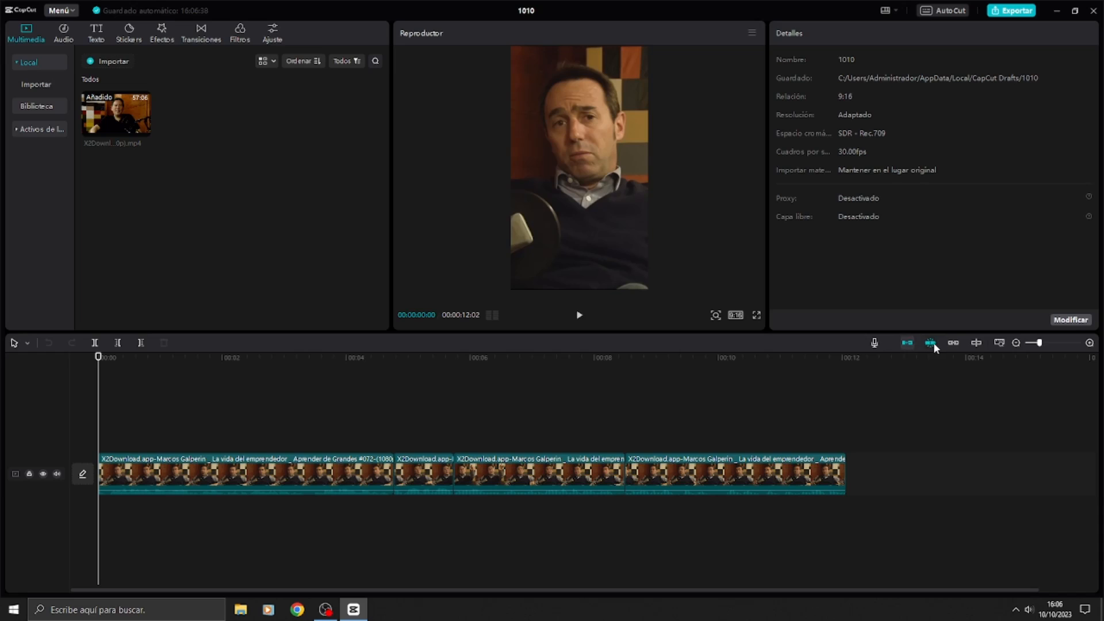
Step: Generate automatic subtitles for the sequence with the language set to Español (Latinoamérica)
click(98, 34)
click(50, 171)
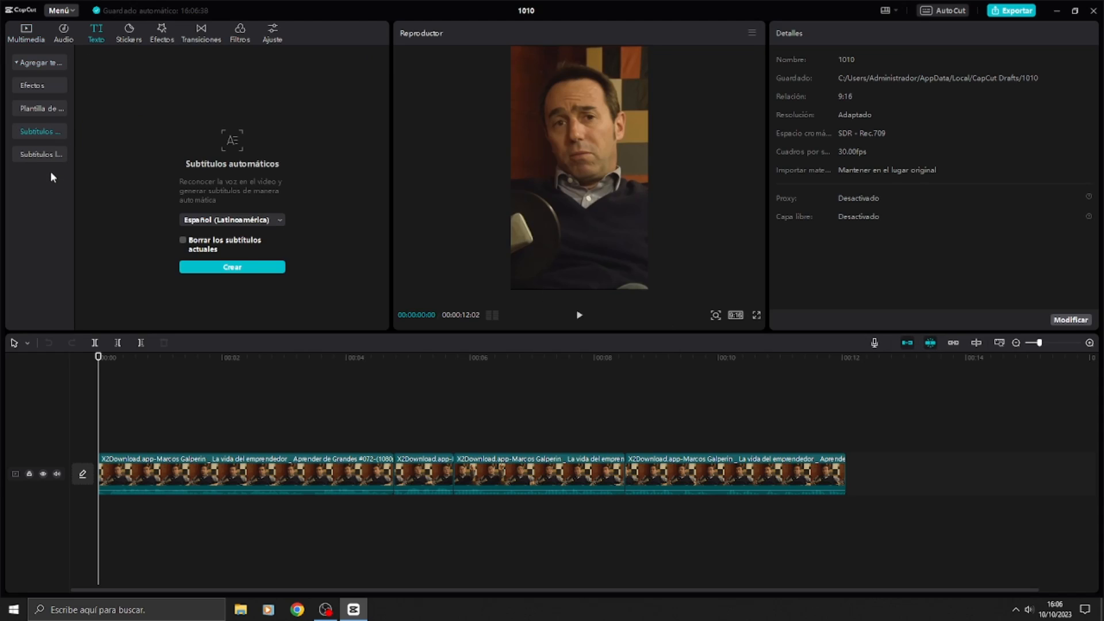
click(247, 220)
scroll(234, 271, down, 5)
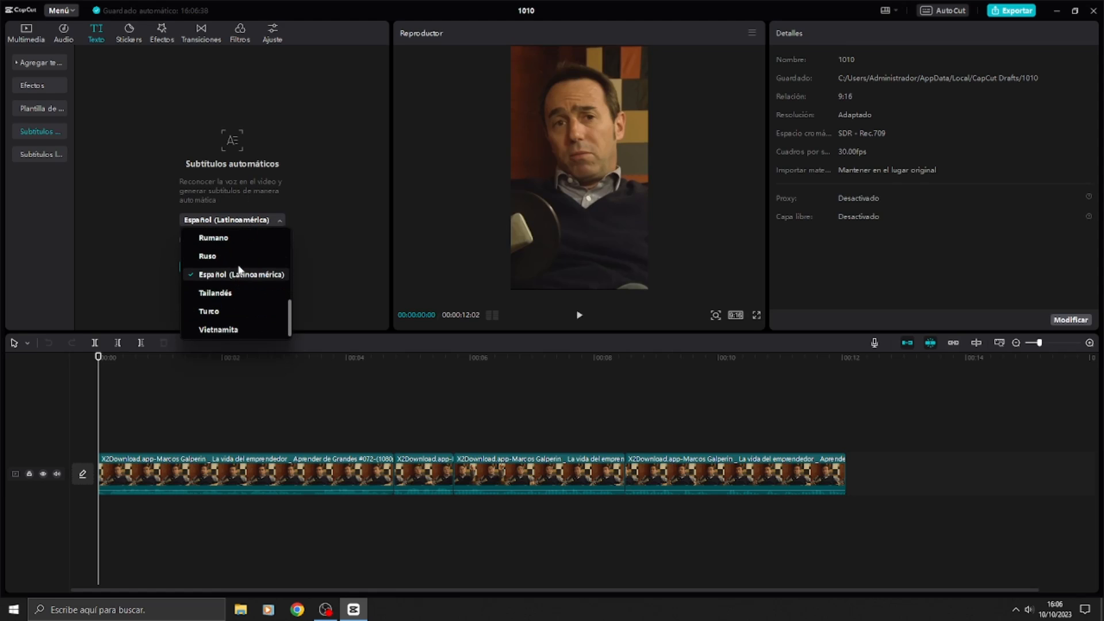
click(237, 272)
click(234, 267)
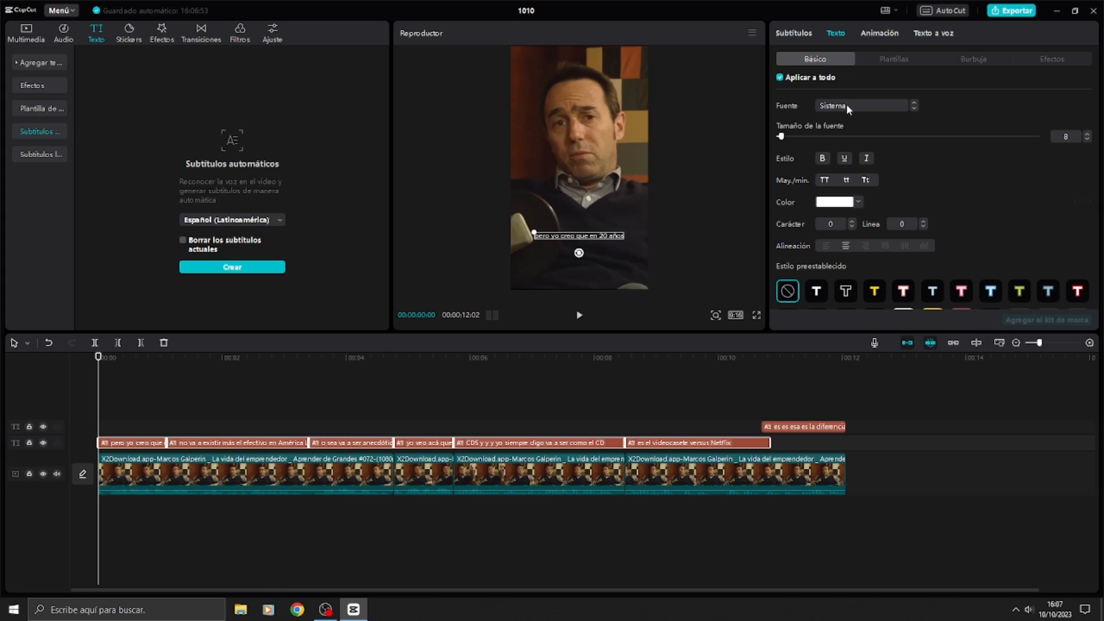
Step: Set the font of all subtitles to THEBOLDFONT 2022 and their size to 12
click(846, 105)
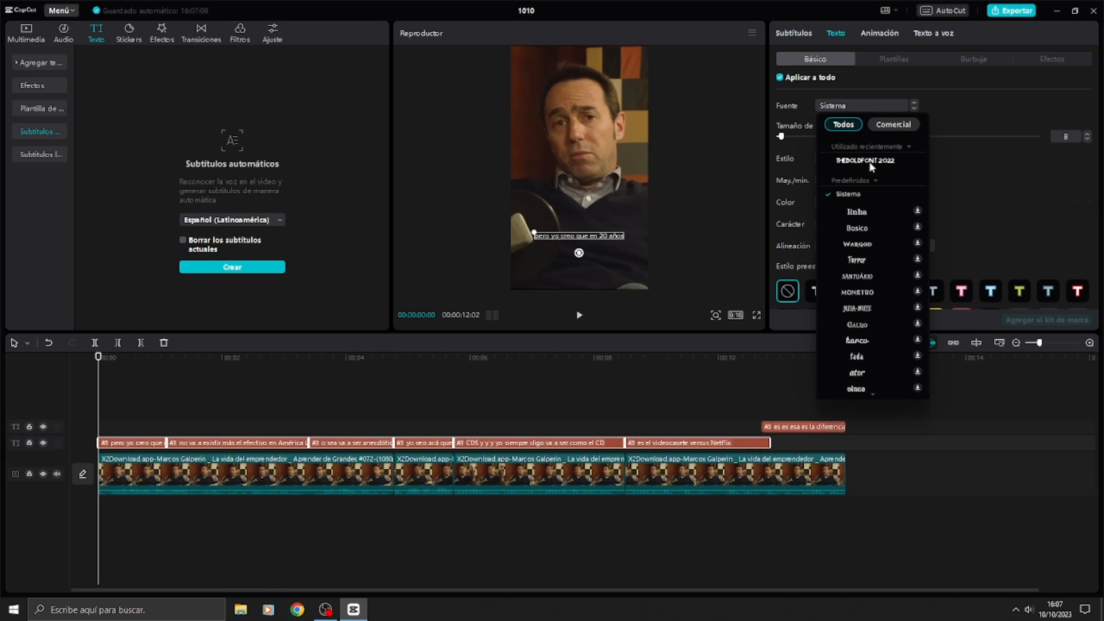
click(845, 162)
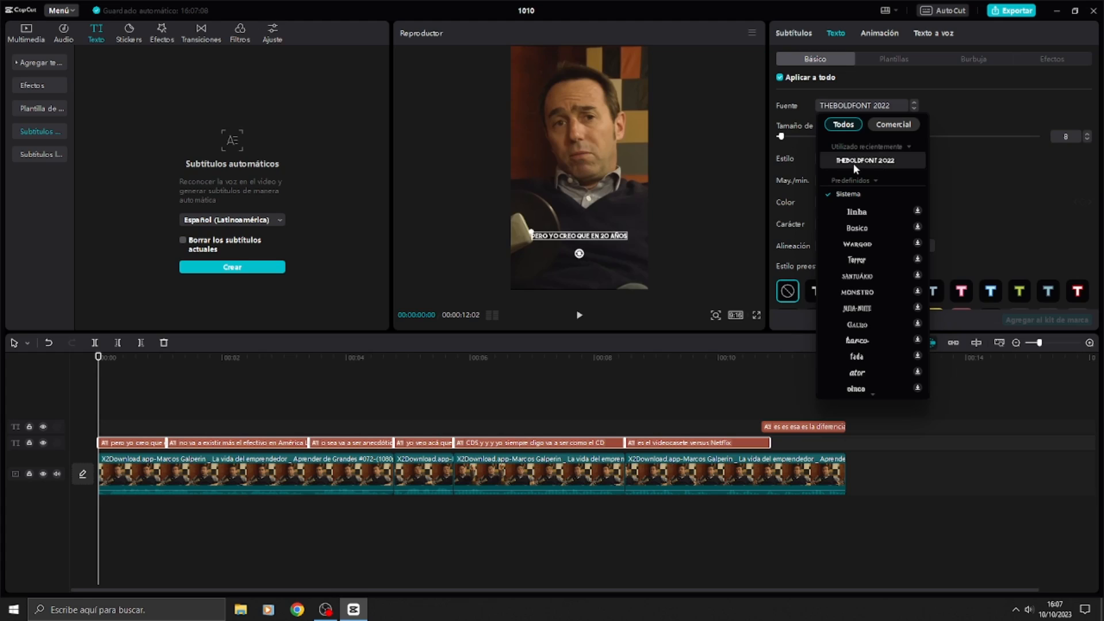
click(855, 162)
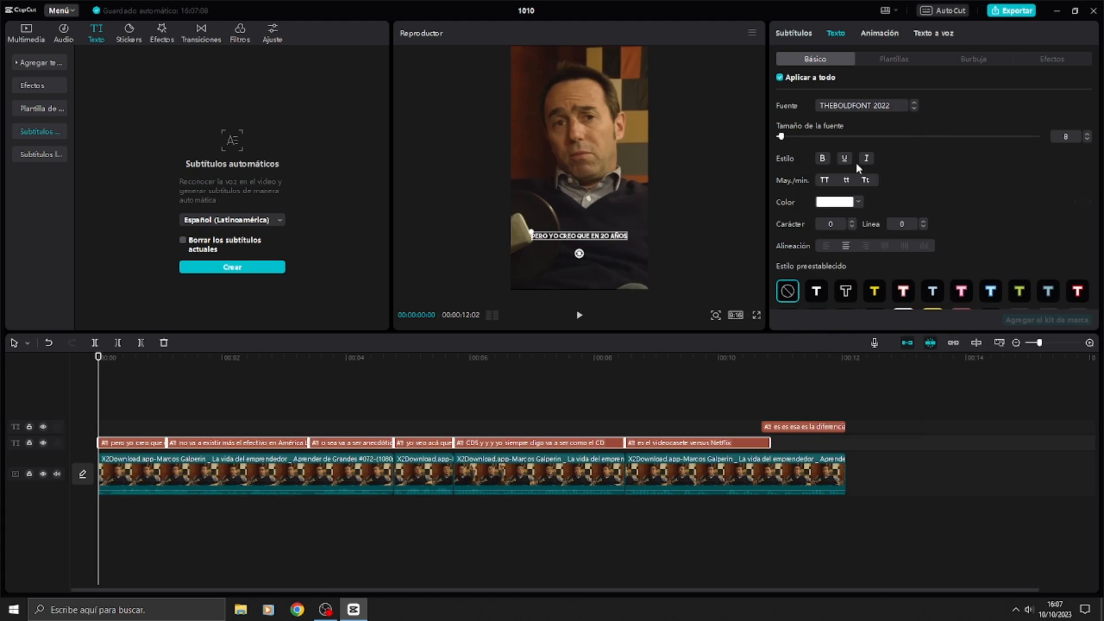
click(1087, 135)
click(1088, 134)
click(1087, 134)
click(1087, 134)
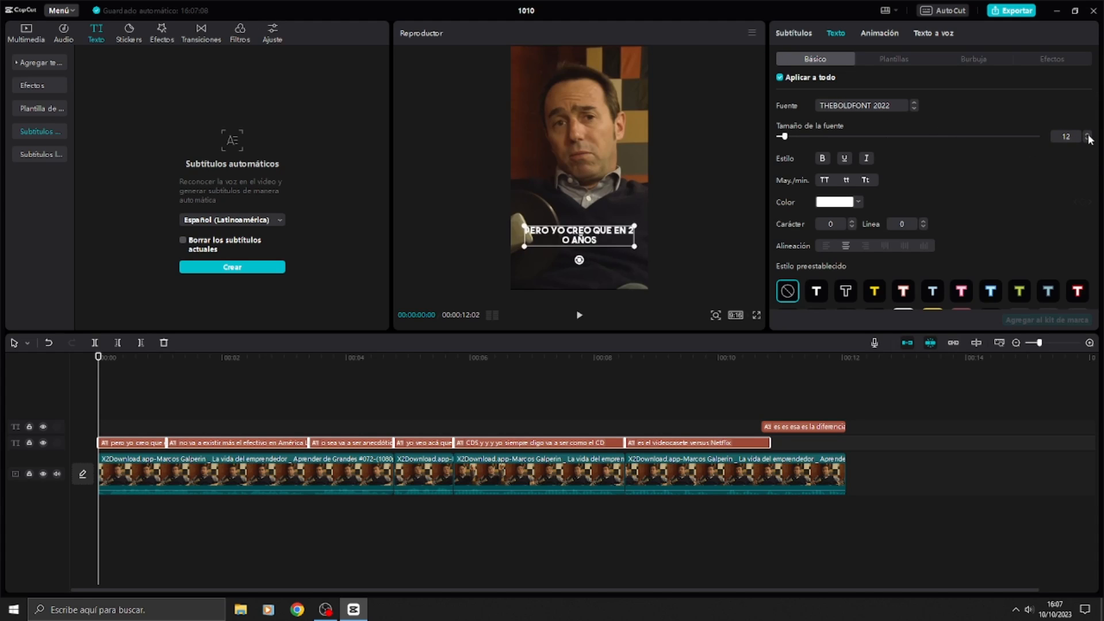
Step: Apply bold style to the subtitles and enable their outline (Trazo)
click(823, 159)
scroll(944, 207, down, 10)
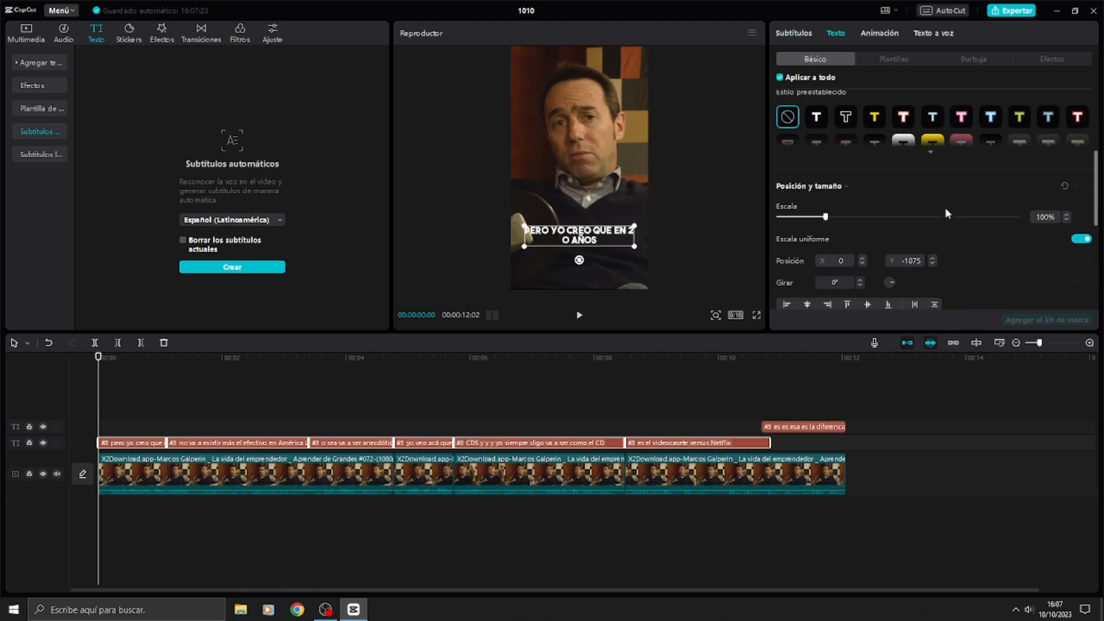
click(780, 159)
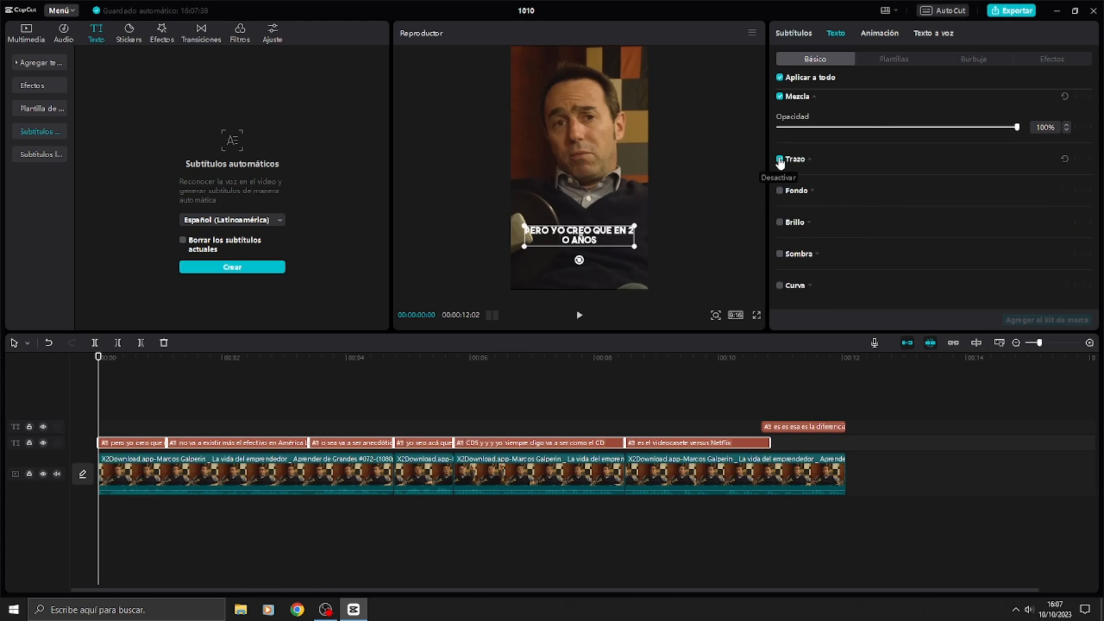
Step: Adjust the outline thickness and give all subtitles a black shadow with 90% opacity, 70% blur, distance 15 and angle -9°
click(820, 212)
drag(823, 214, 826, 213)
scroll(778, 256, down, 1)
click(779, 253)
scroll(967, 215, down, 2)
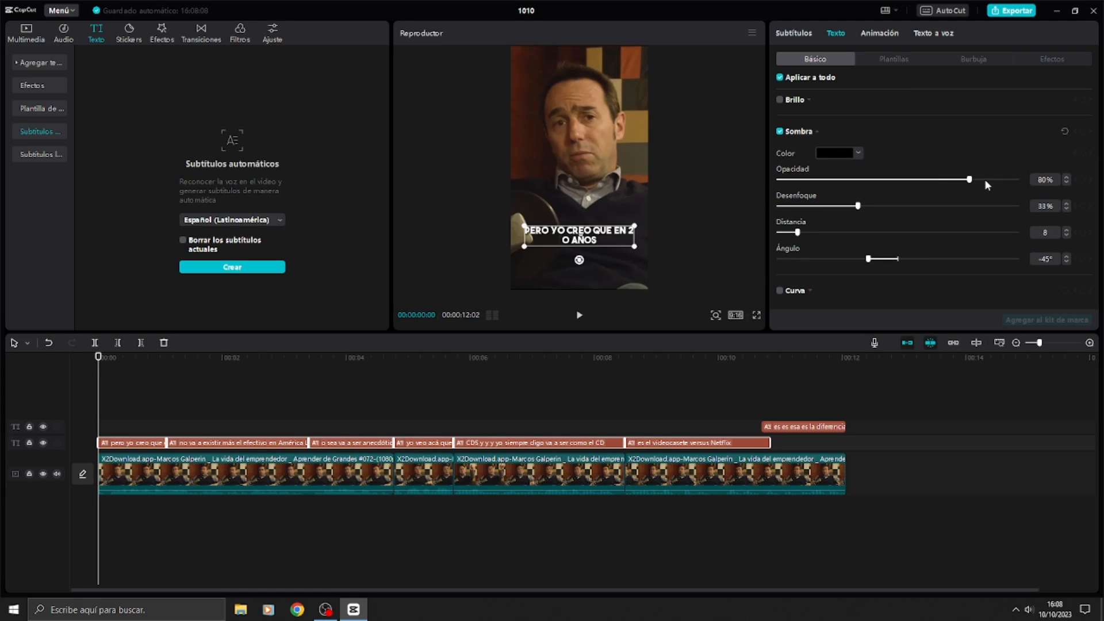
drag(986, 182, 994, 182)
drag(874, 207, 945, 208)
drag(811, 233, 814, 231)
drag(869, 259, 893, 263)
Step: Preview the start of the video in full screen to check how the styled subtitles look
click(756, 315)
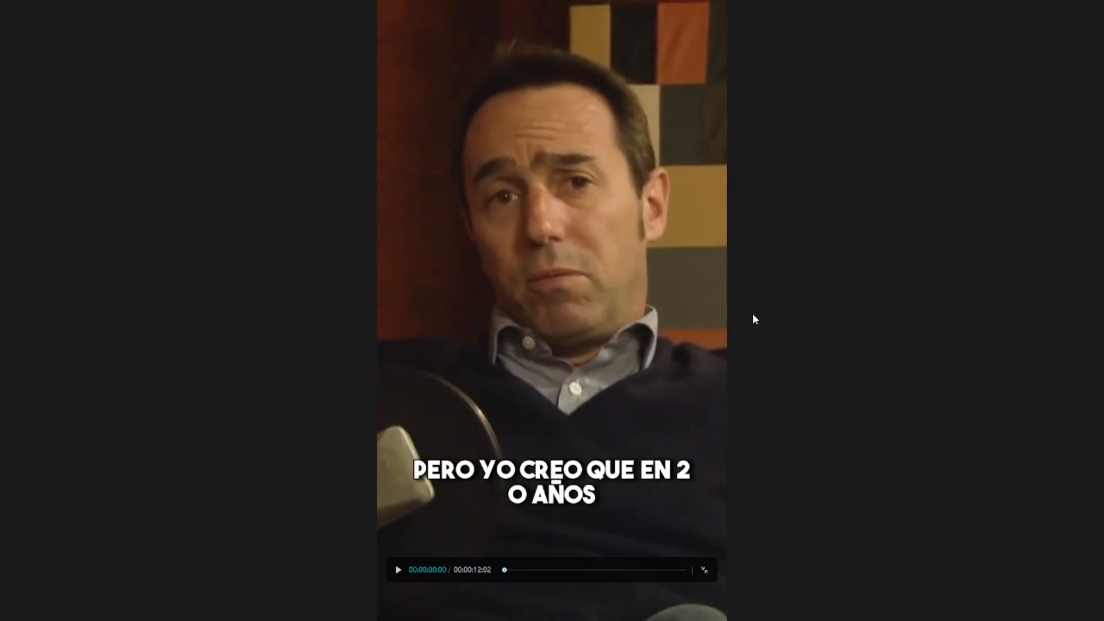
key(space)
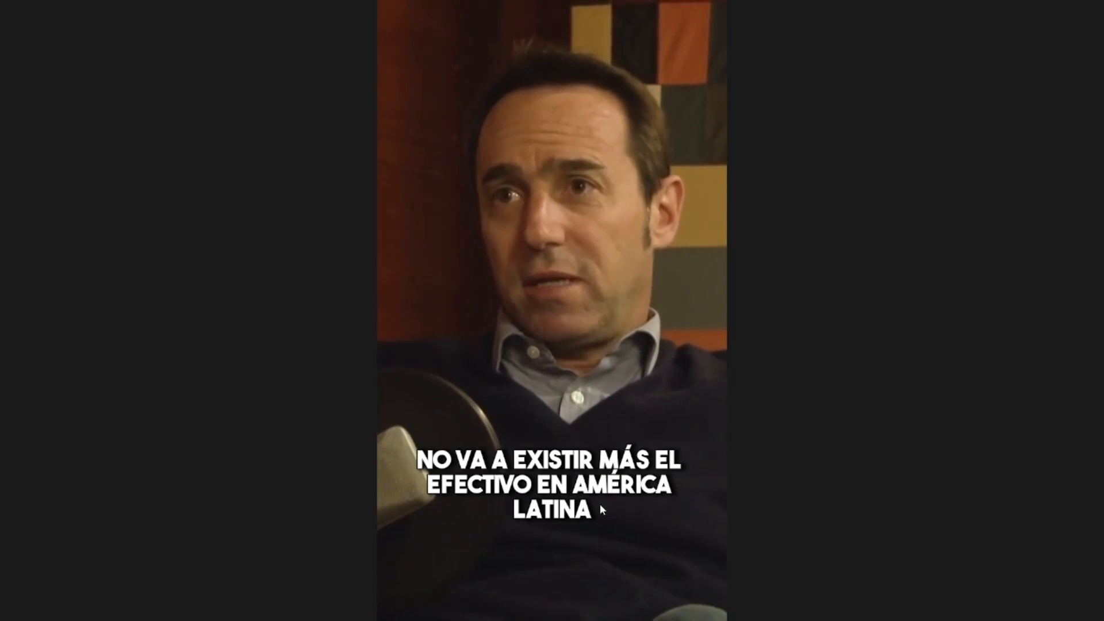
click(704, 570)
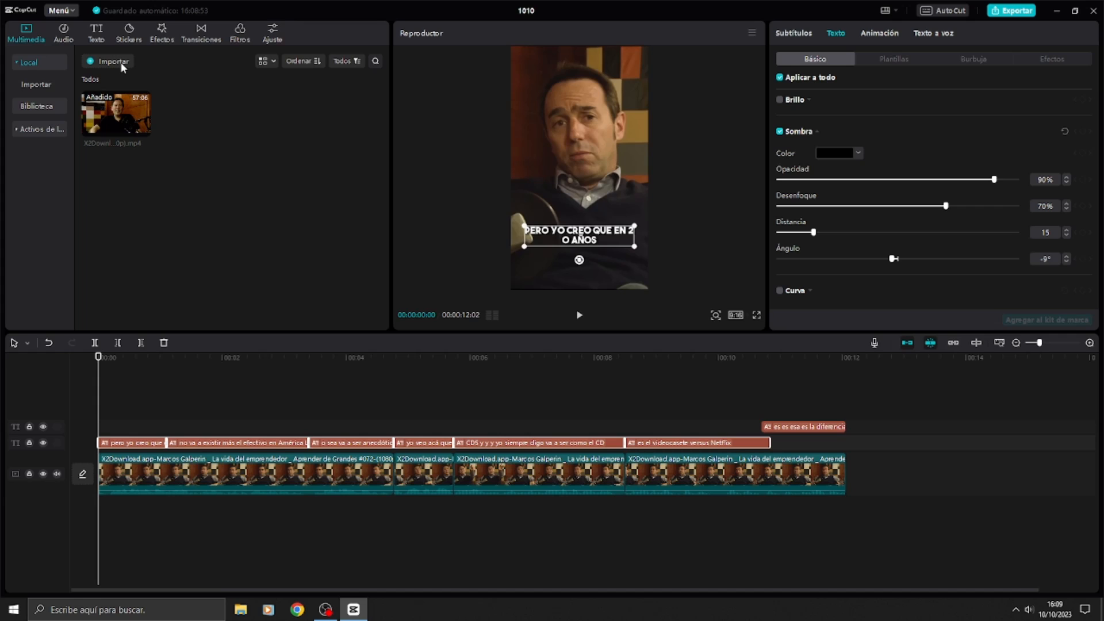
Step: Import TikTokSafeAreaTemplateRed.png and overlay it above the interview clips from the start of the timeline
click(209, 131)
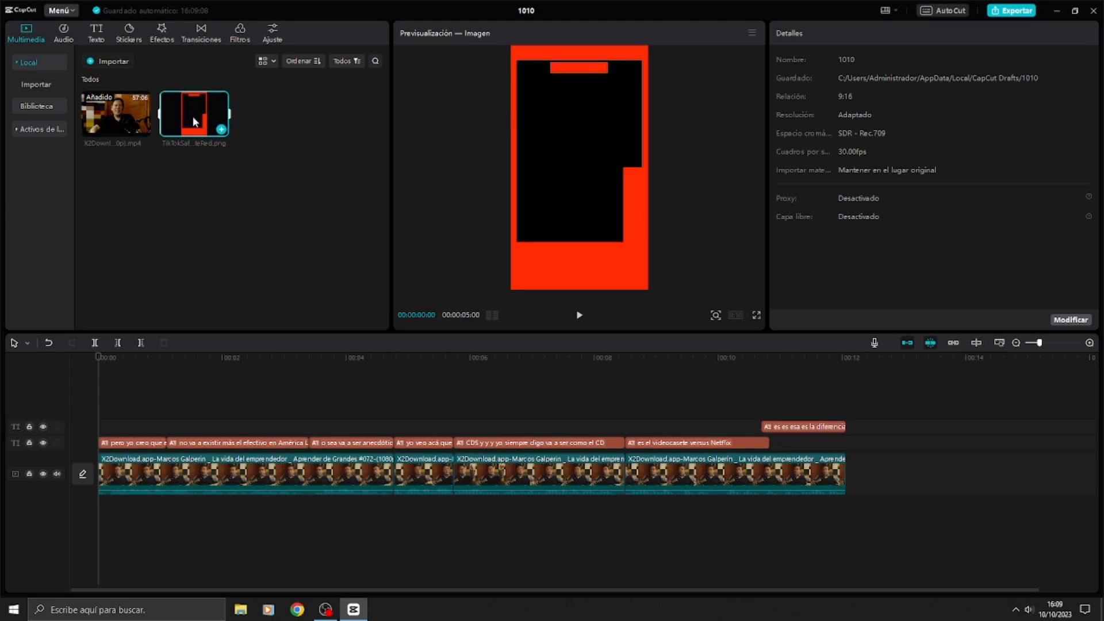
drag(192, 116, 192, 402)
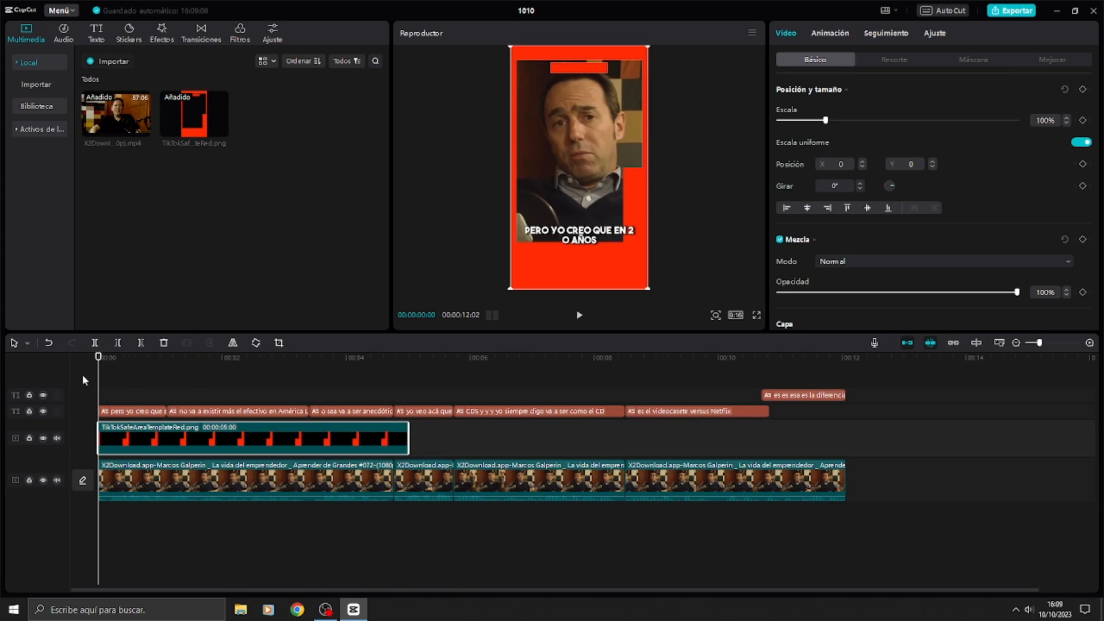
Step: Move the subtitles up in the frame so they sit centred inside the template's safe area
click(126, 410)
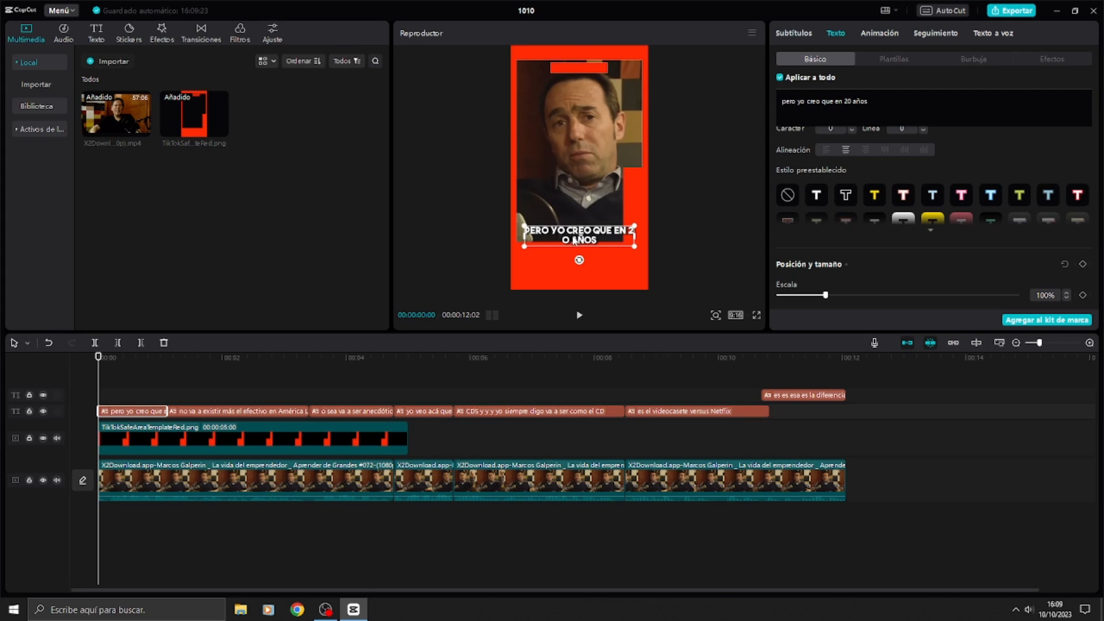
drag(574, 240, 619, 196)
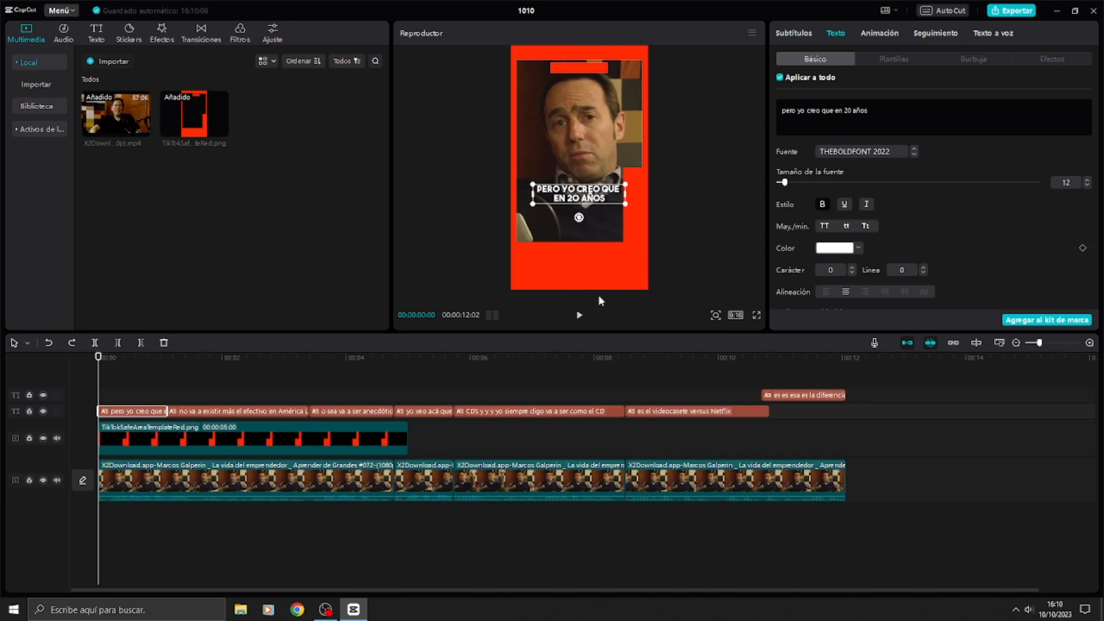
drag(625, 196, 584, 201)
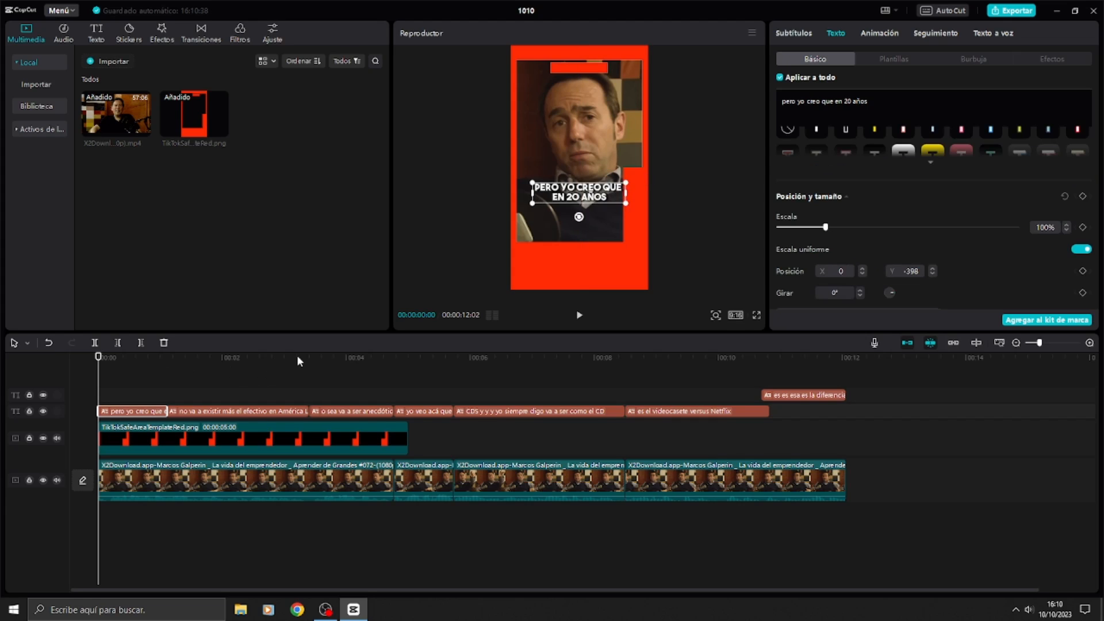
Step: Check the second subtitle against the safe area at 00:00:03:02 and delete the template overlay from the timeline
drag(331, 361, 288, 371)
click(600, 195)
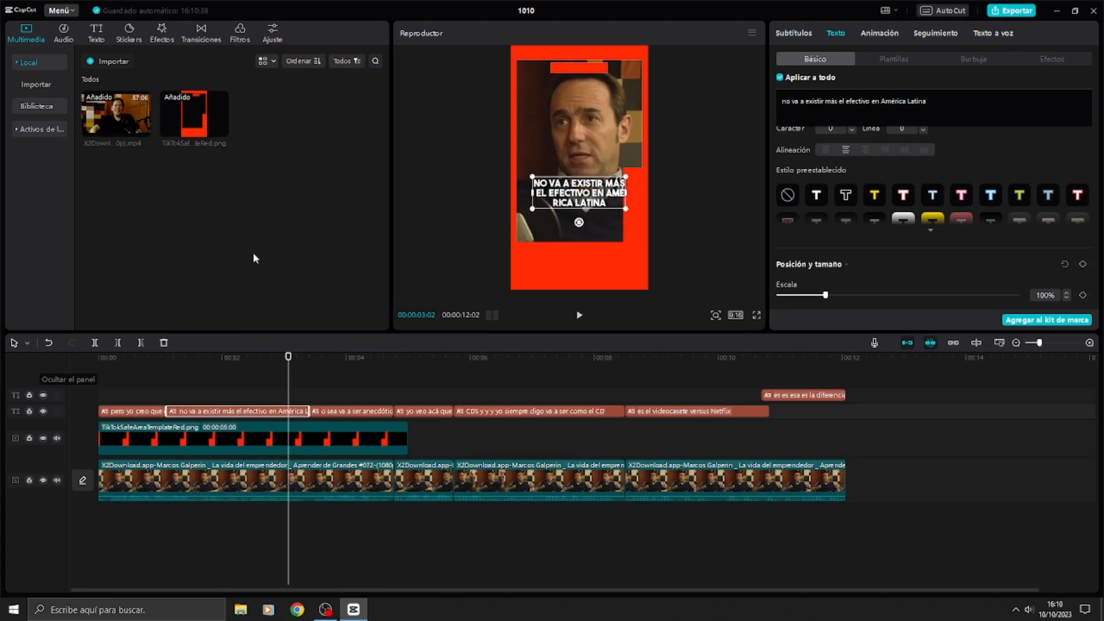
click(281, 438)
key(Delete)
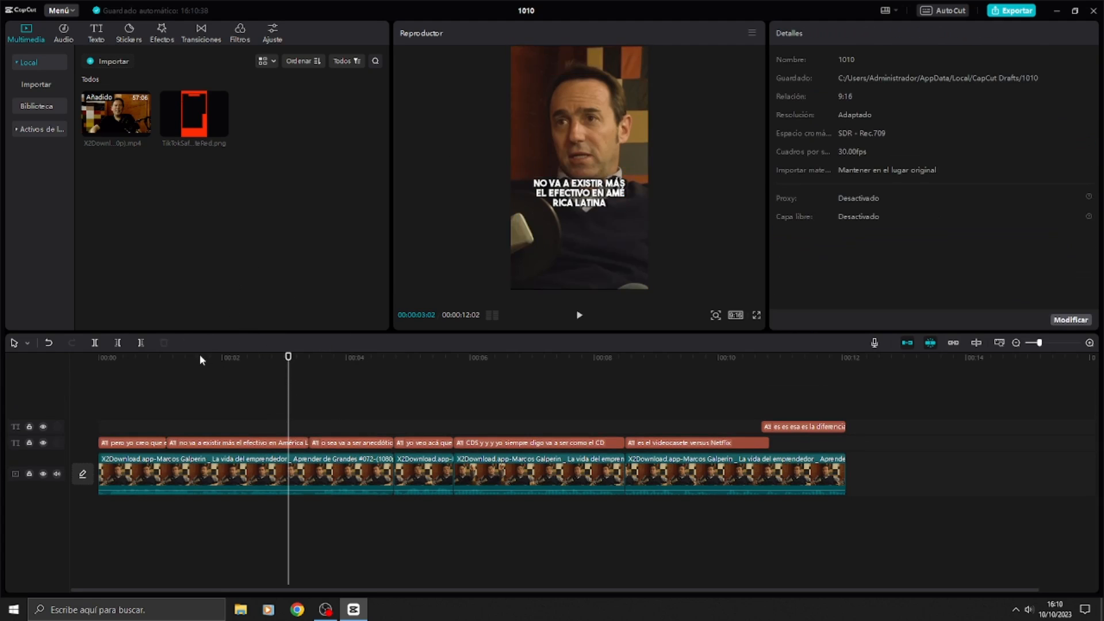
Step: Apply the Zoom 1 entrance animation to the first video clip
click(99, 356)
click(173, 474)
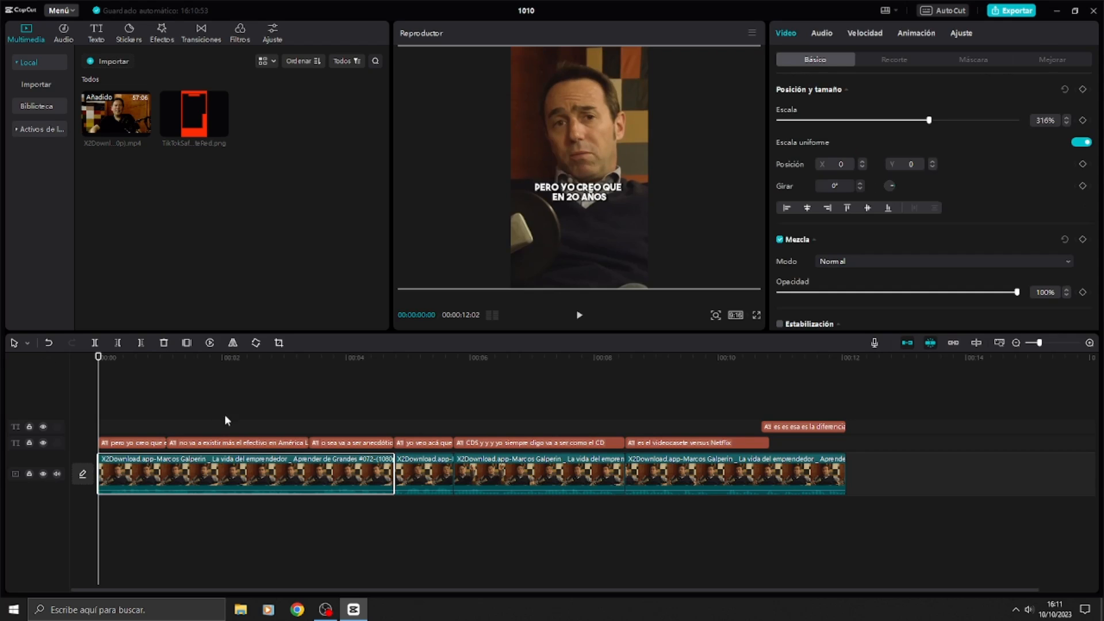
click(911, 36)
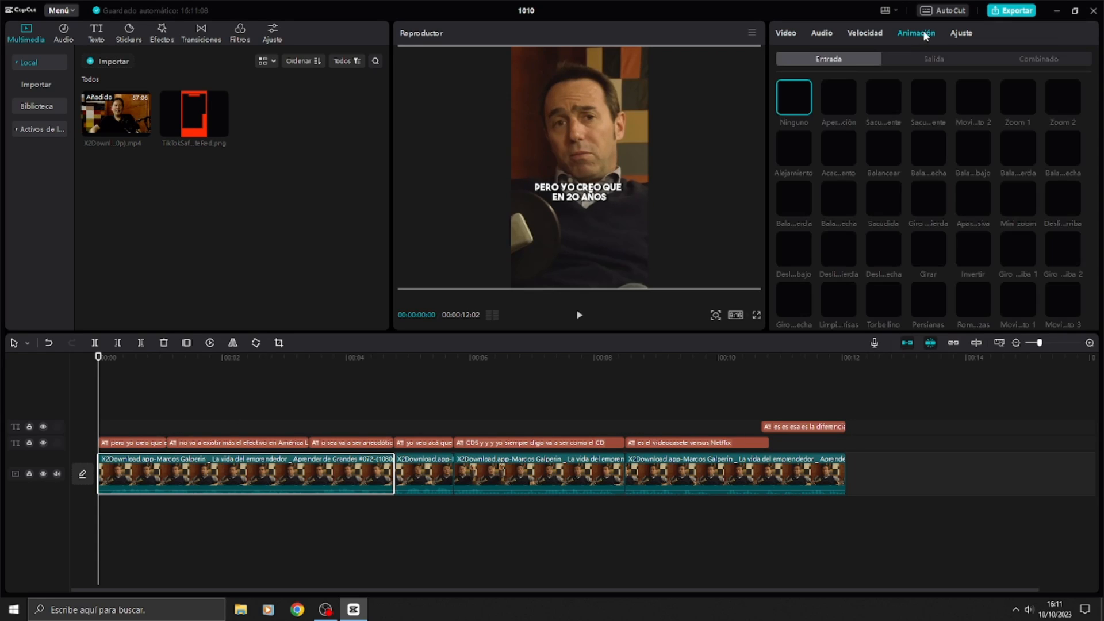
click(1021, 103)
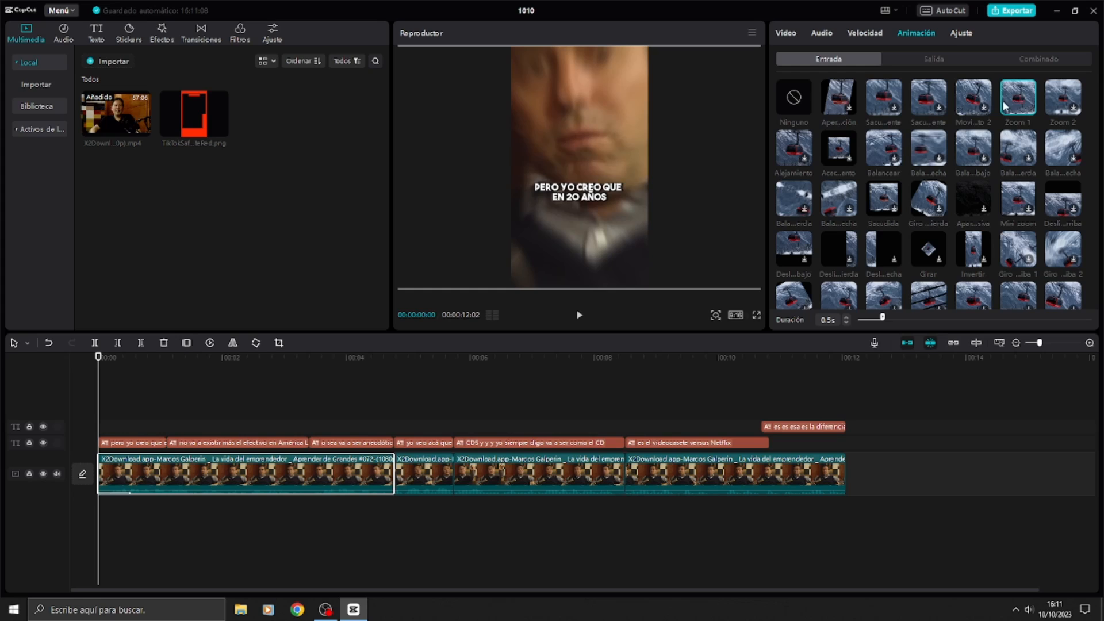
Step: Try the Senda entrance animation on the first subtitle and replace it with Mini zoom
click(155, 445)
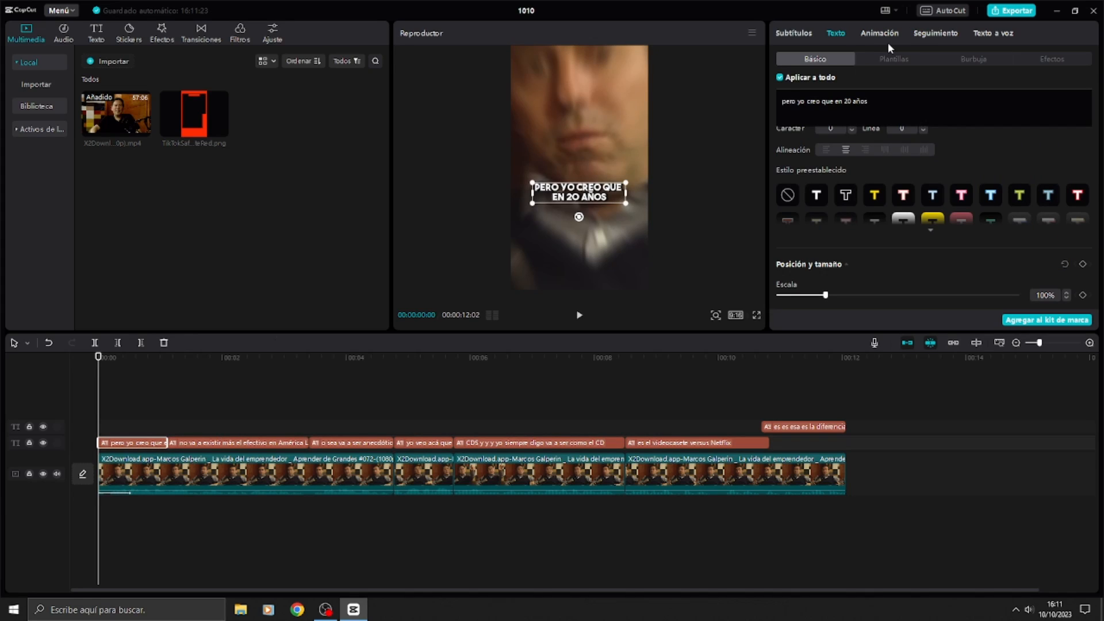
click(935, 30)
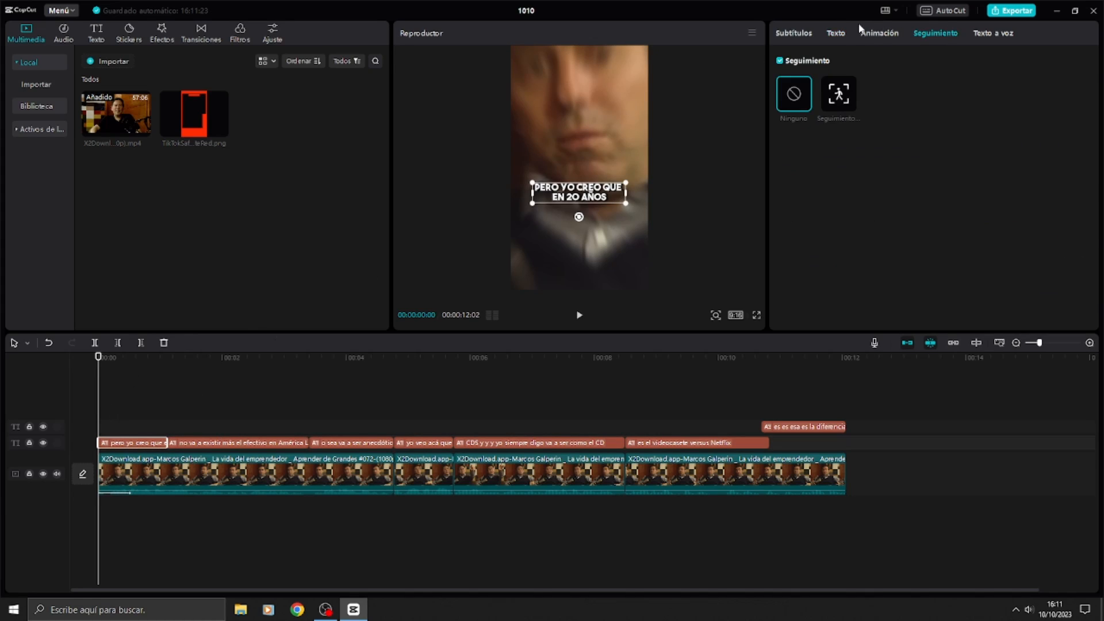
click(878, 38)
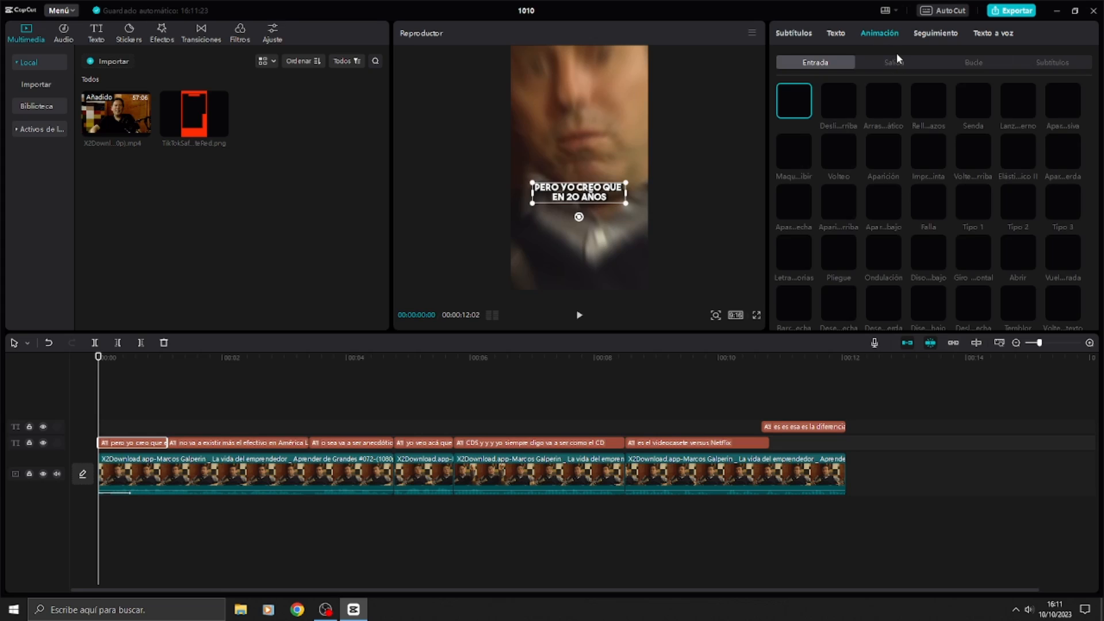
click(975, 105)
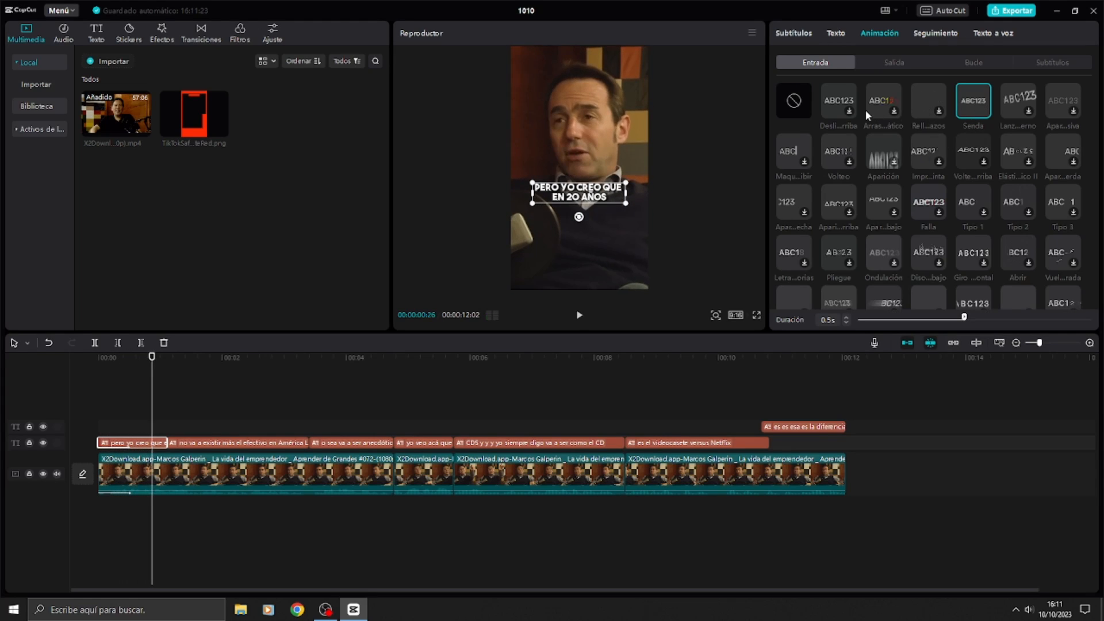
scroll(868, 172, down, 5)
click(883, 225)
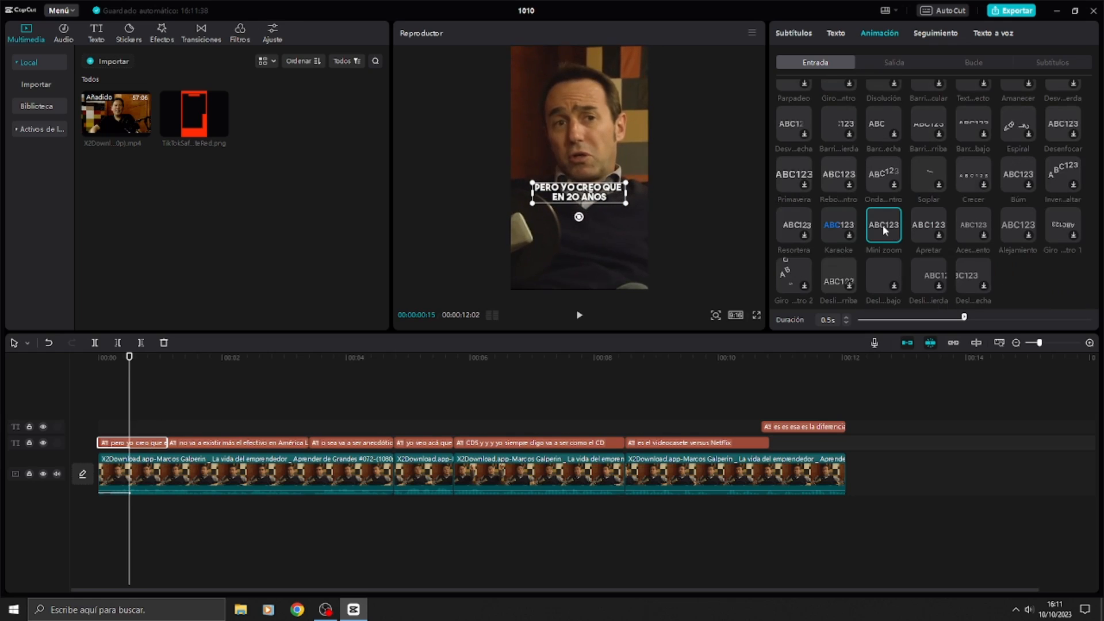
Step: Play the opening from the start to examine the subtitle and clip animations, and look through the subtitle list
key(Home)
key(space)
key(space)
click(101, 443)
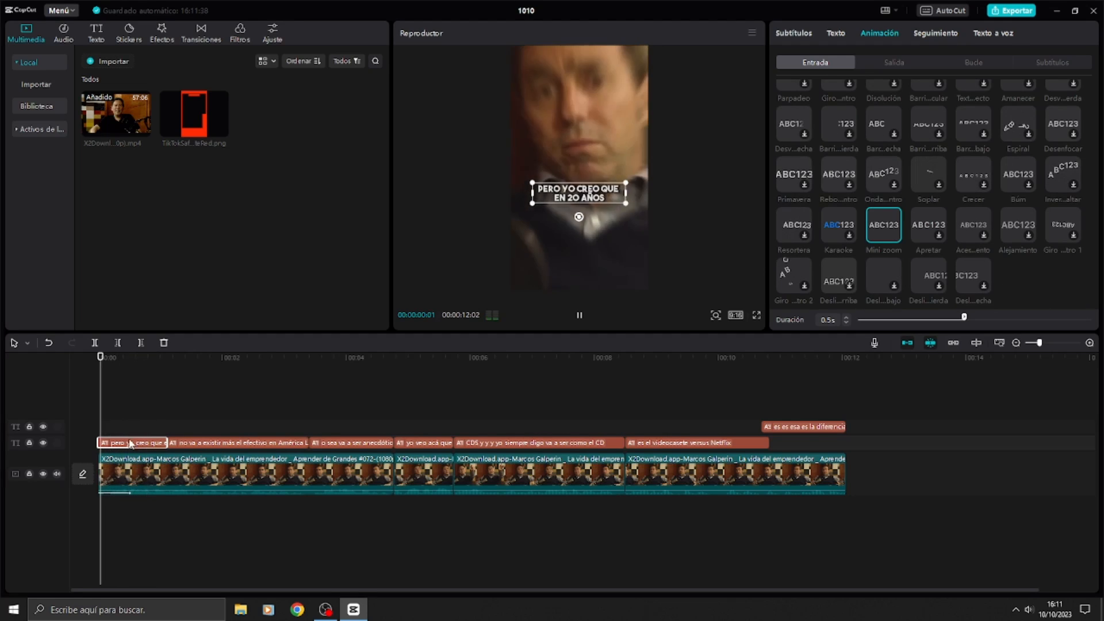
key(space)
key(space)
click(798, 33)
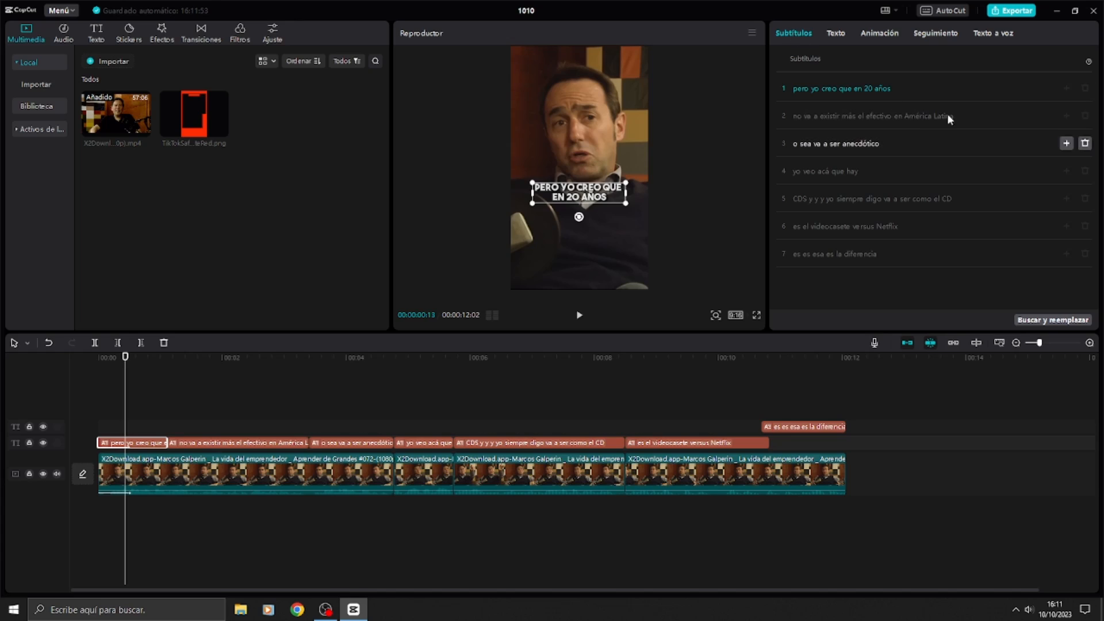
click(838, 38)
key(Home)
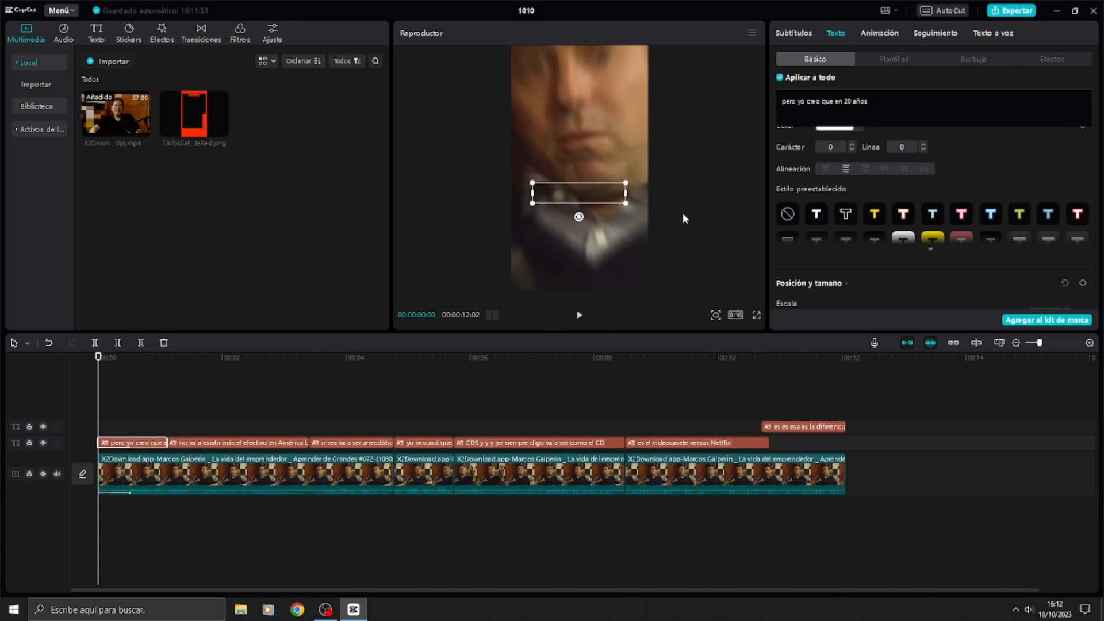
scroll(886, 193, up, 3)
key(space)
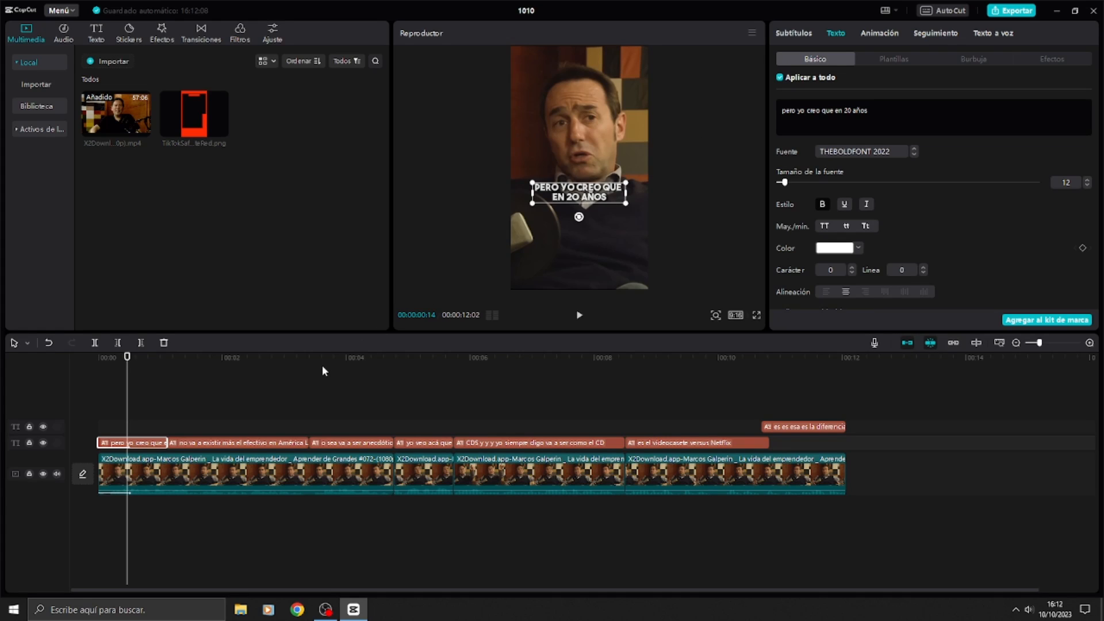
click(128, 386)
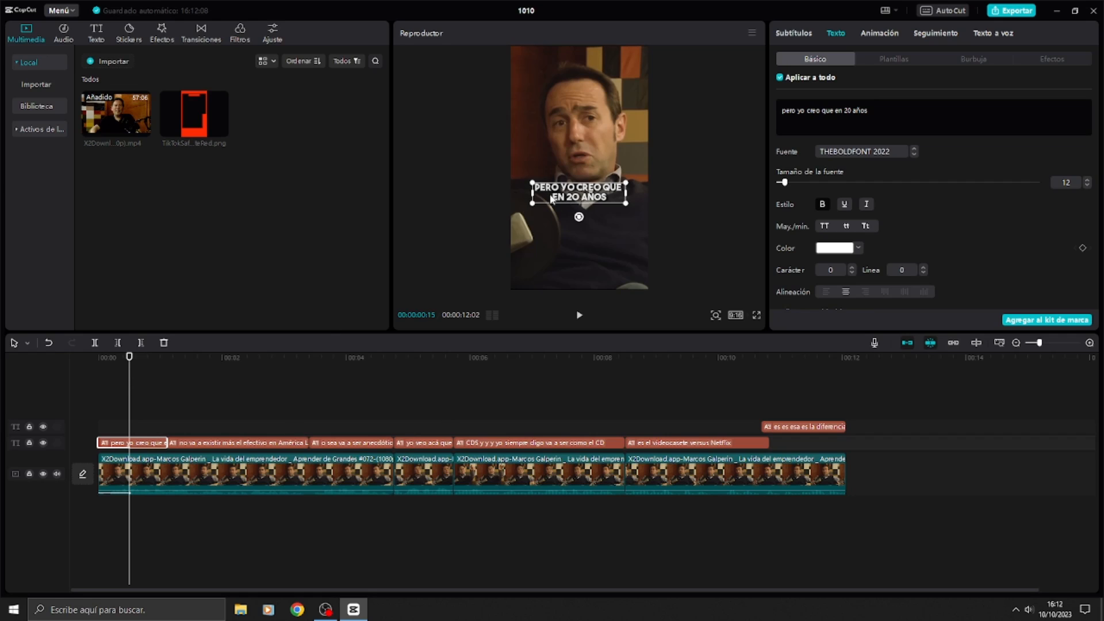
Step: Turn off applying changes to all subtitles and split the first subtitle at 00:00:00:19
drag(668, 360, 115, 365)
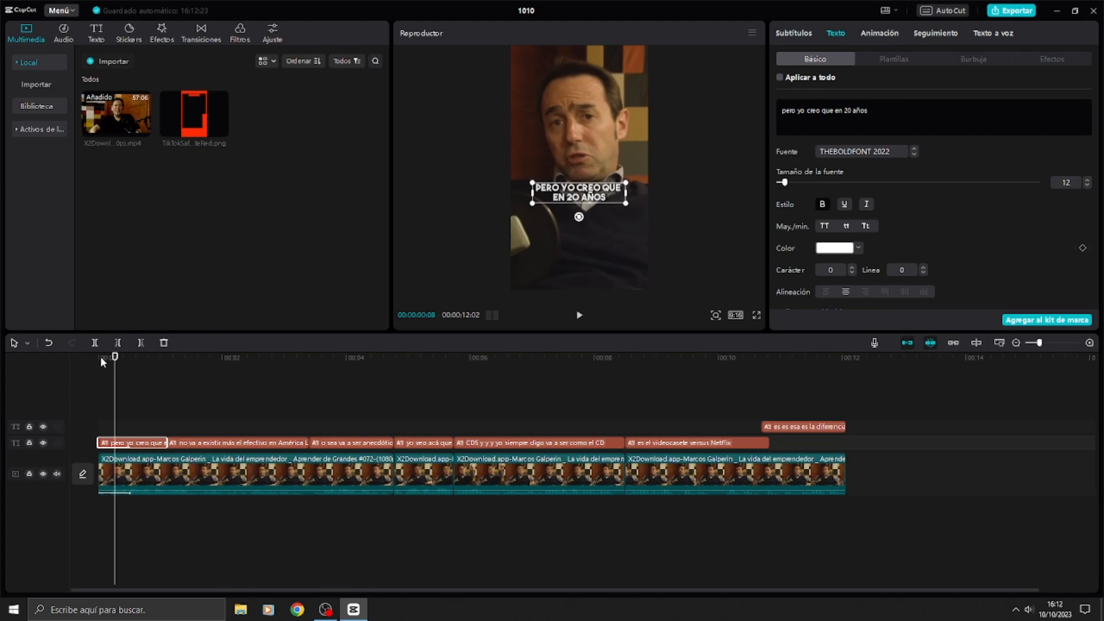
drag(100, 358, 127, 362)
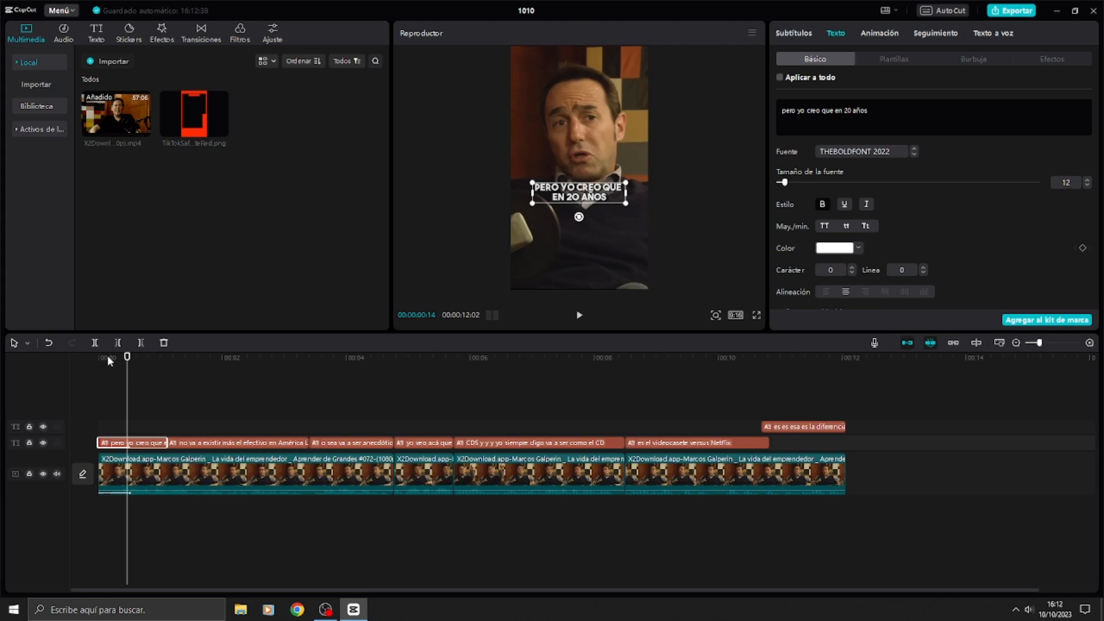
drag(101, 357, 137, 359)
key(ctrl+b)
key(space)
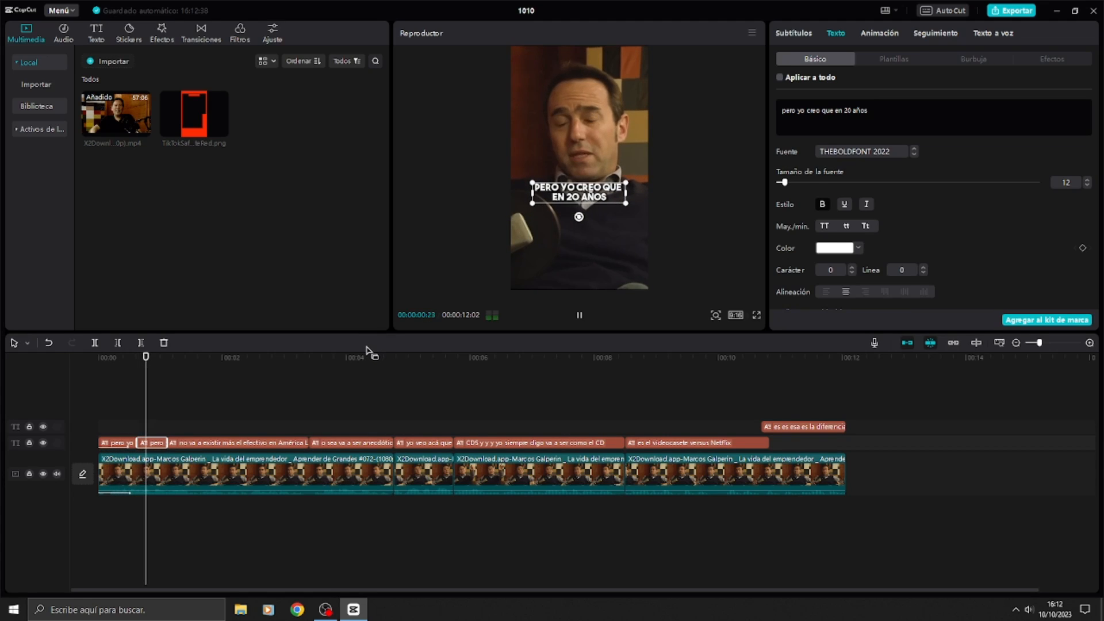
key(space)
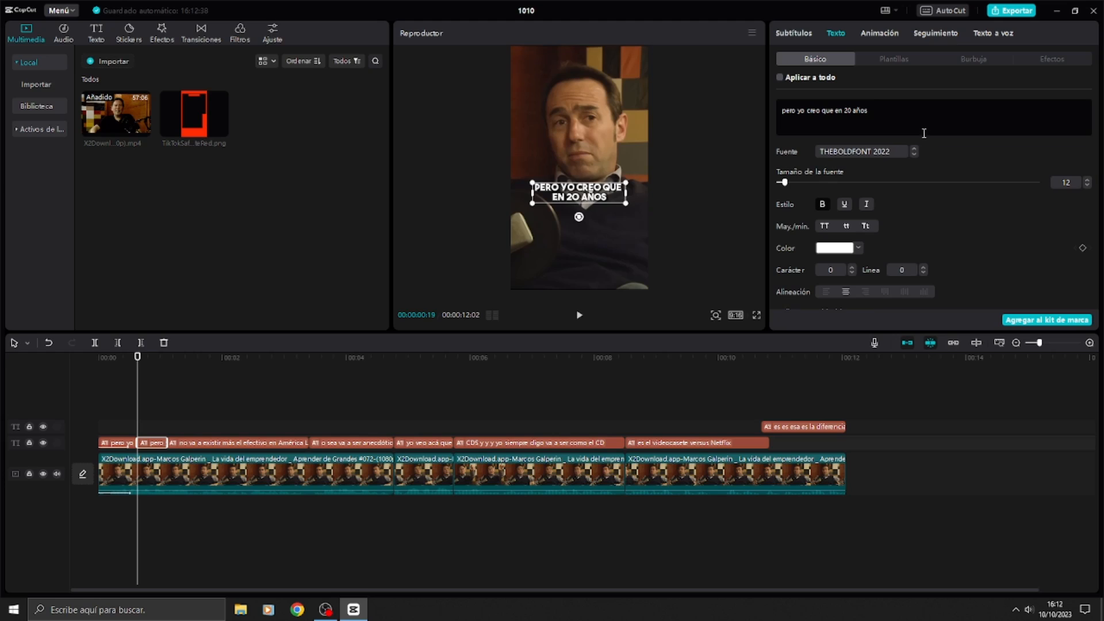
Step: In the first subtitle segment, put "en 20 años" on its own line and set the size of "pero yo creo que" to 13
click(132, 443)
key(Home)
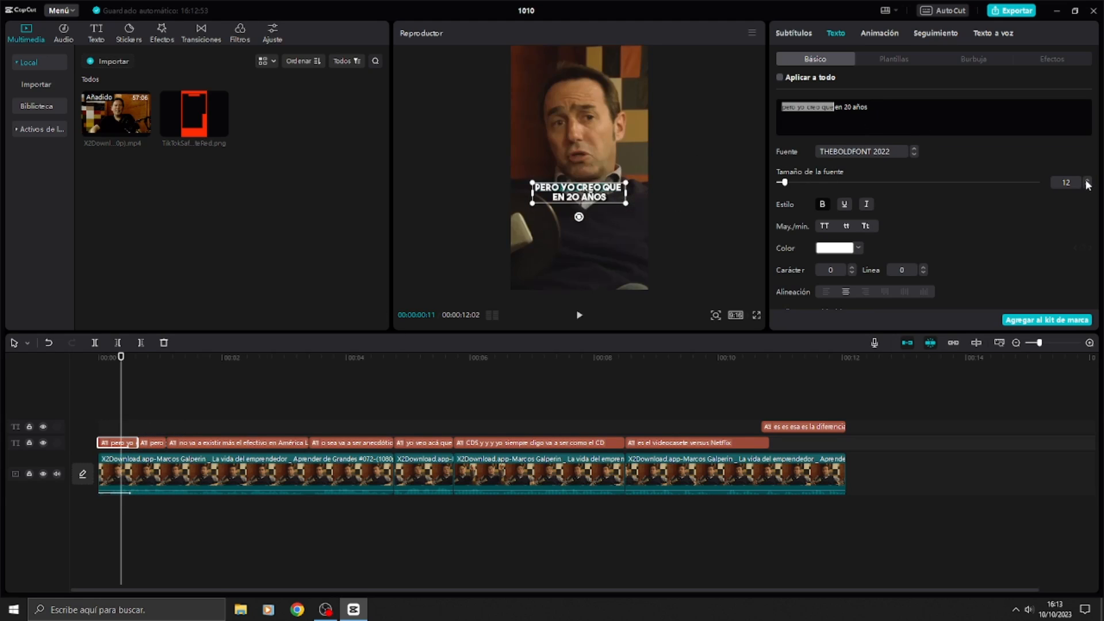
click(1086, 181)
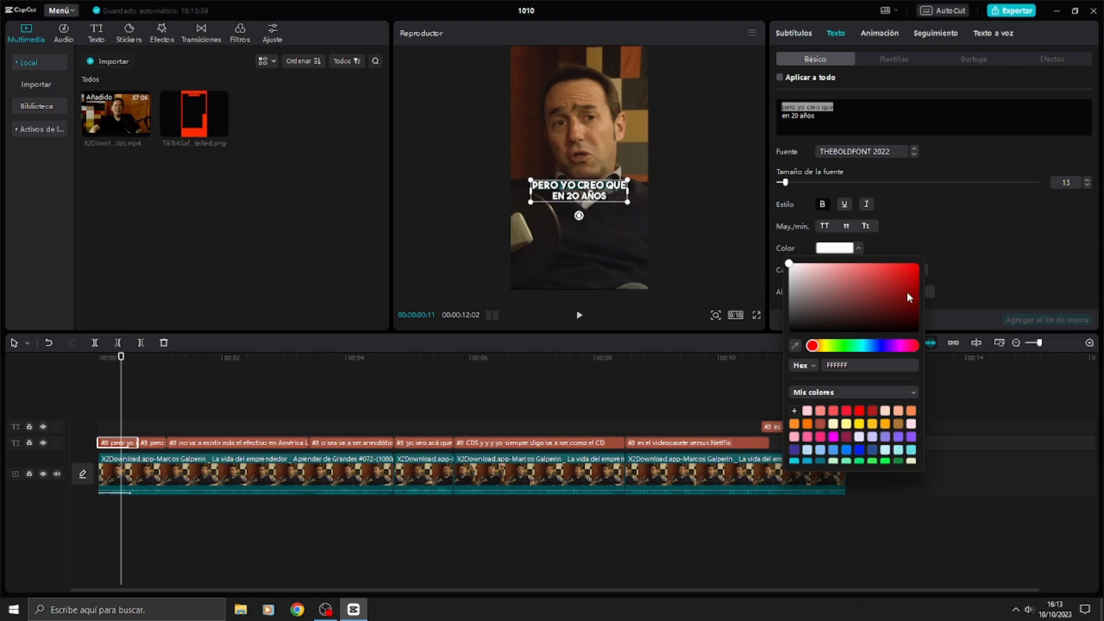
Step: Try red and green on "pero yo creo que", settle on yellow FFDE00 and return the playhead to the start
click(858, 425)
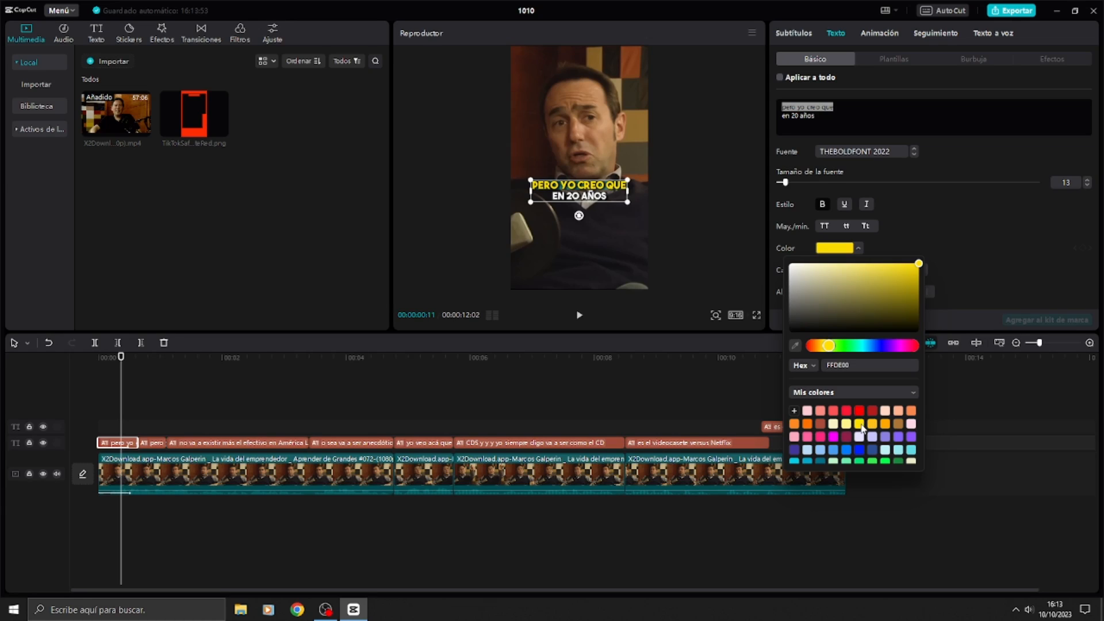
click(859, 411)
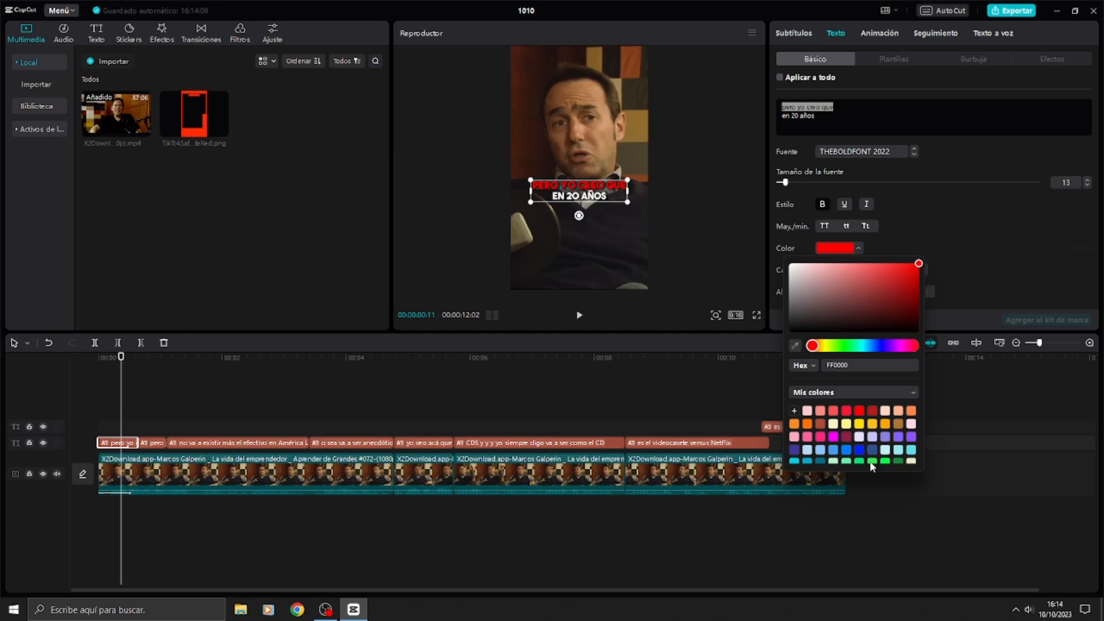
click(885, 461)
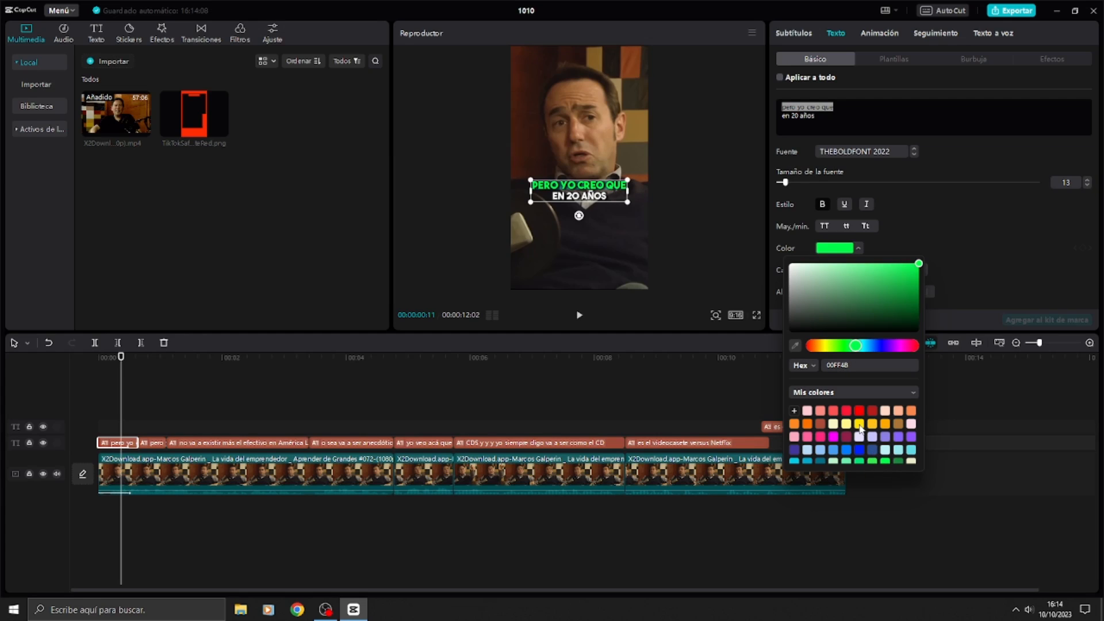
click(860, 424)
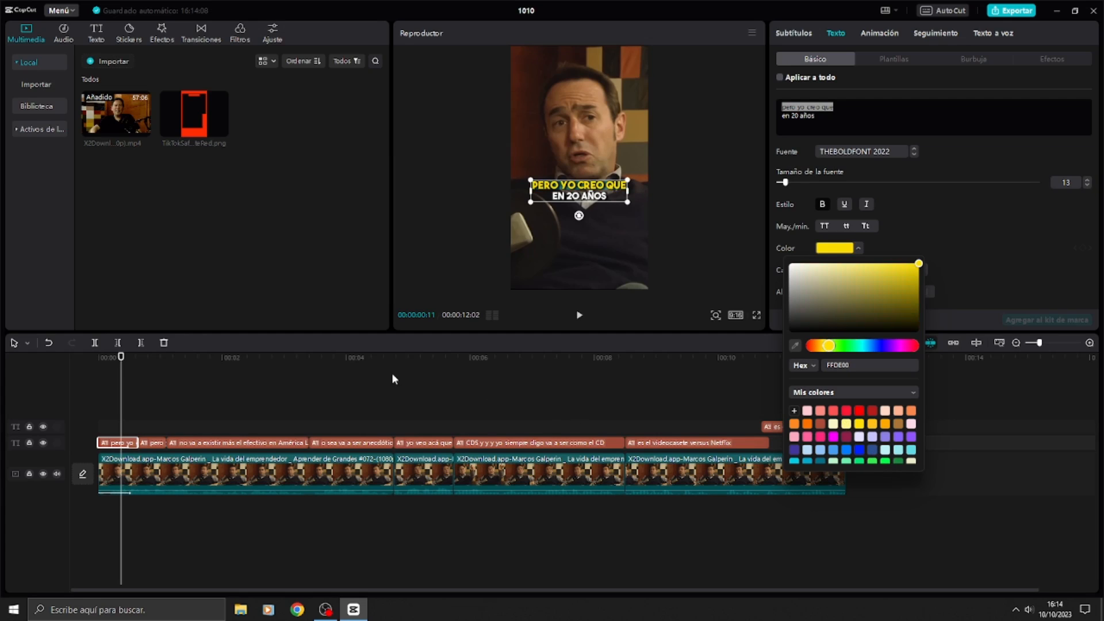
drag(122, 359, 99, 359)
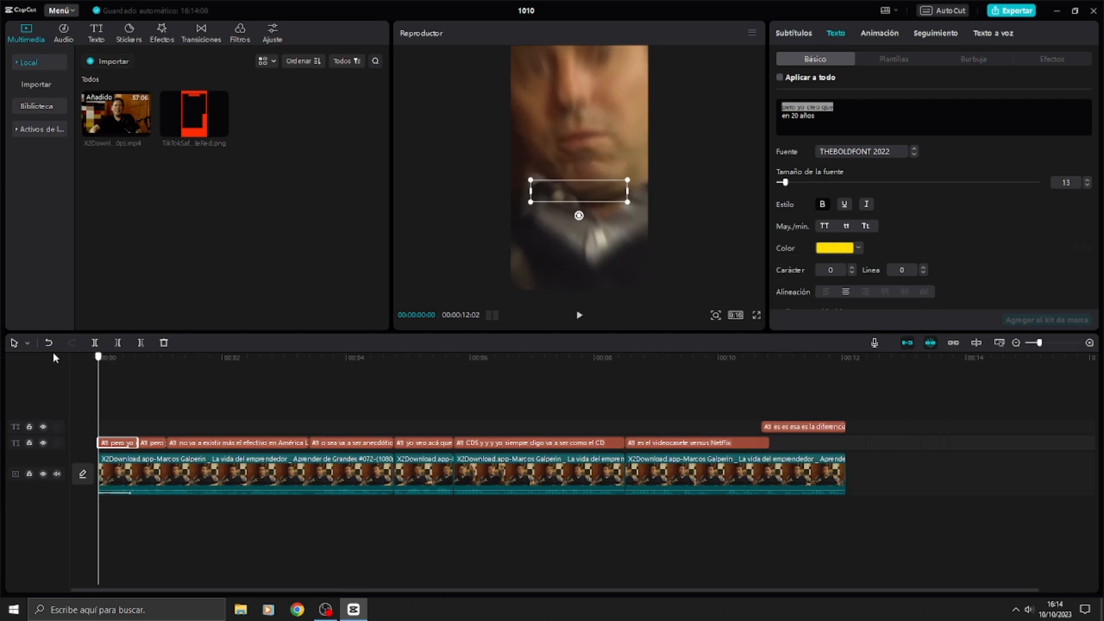
Step: In the second subtitle segment, set "en 20 años" to size 13 and colour it yellow FFDE00
key(space)
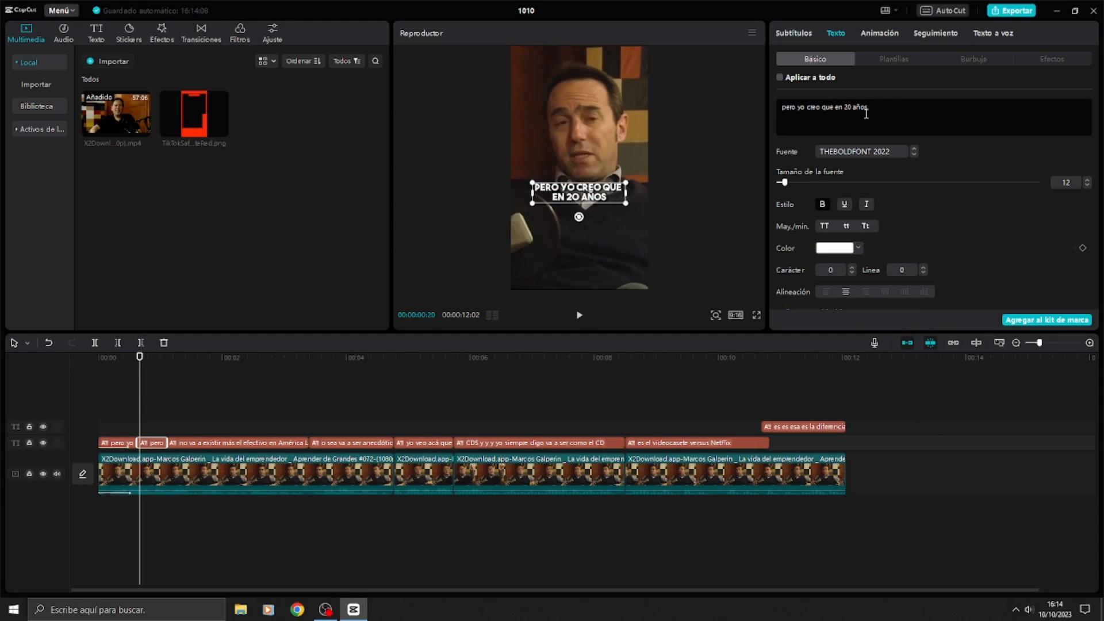
drag(867, 108, 835, 108)
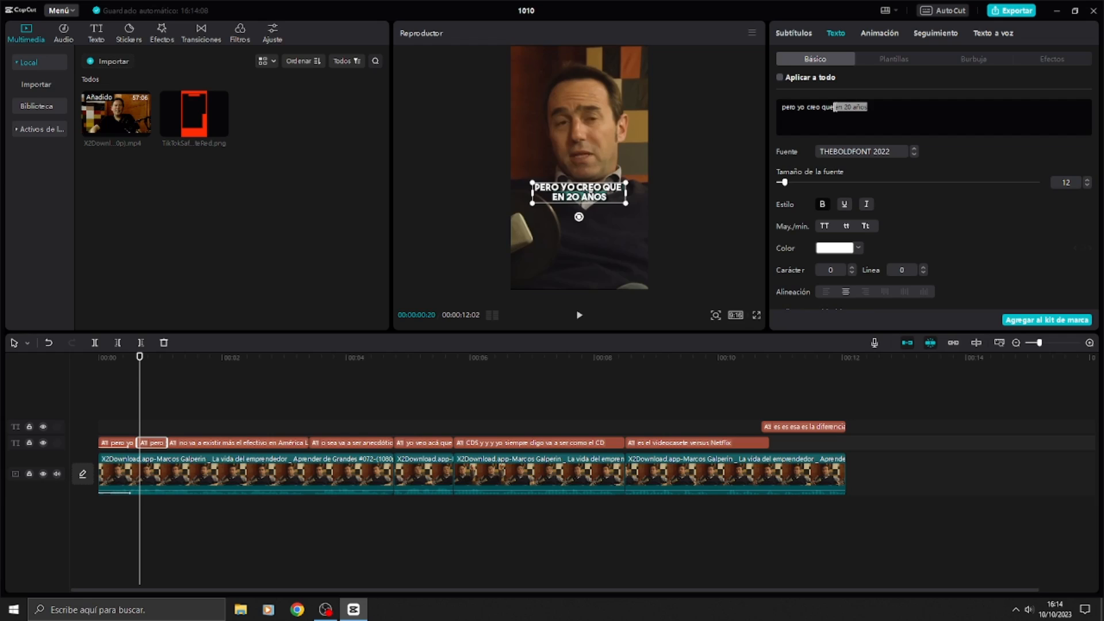
click(1087, 181)
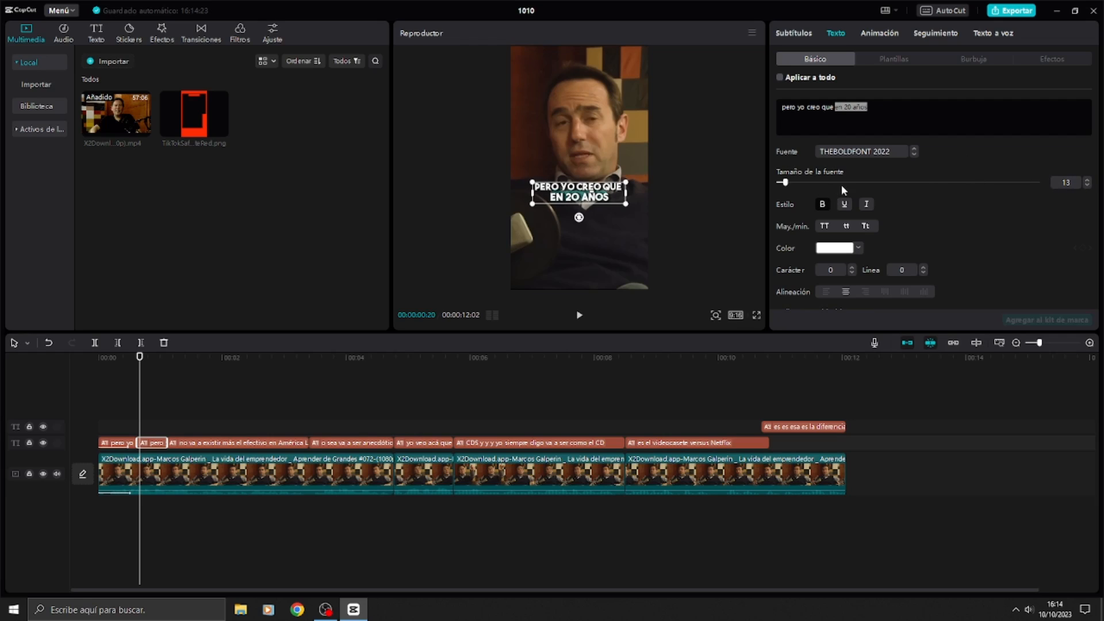
click(846, 255)
click(918, 264)
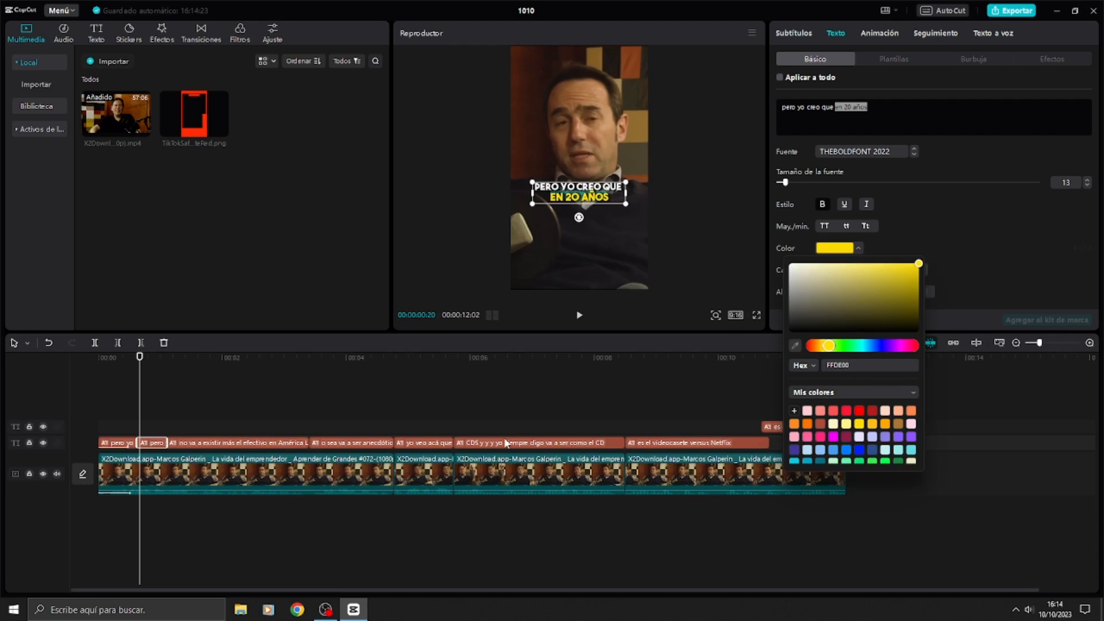
Step: Play the opening from the start to check the highlight moving between the first two subtitle segments
drag(112, 355, 2, 362)
key(space)
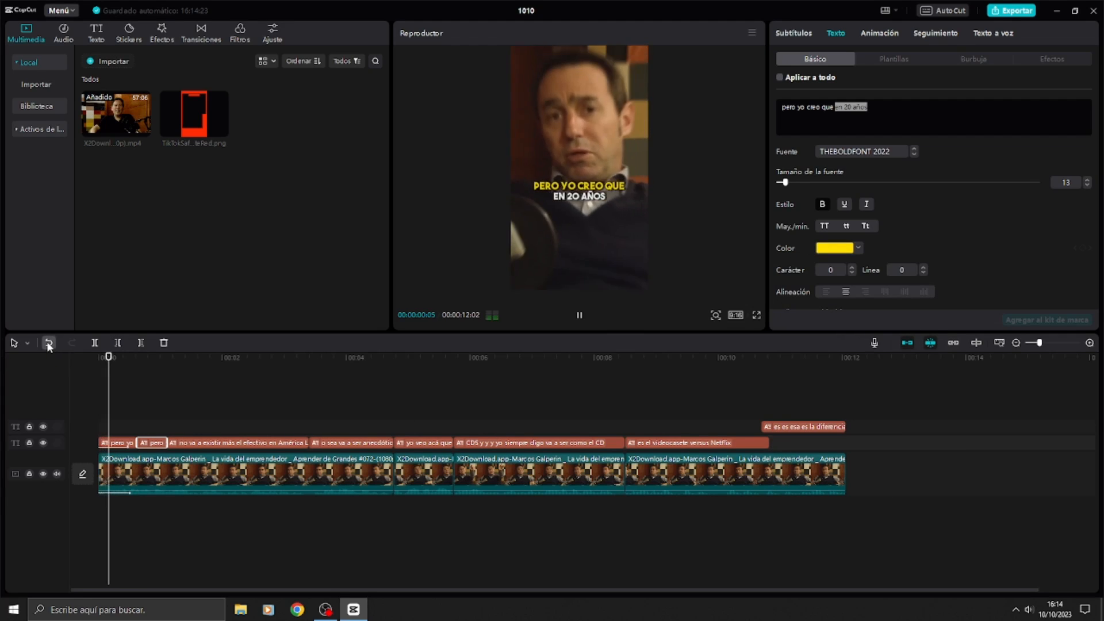
click(235, 409)
key(space)
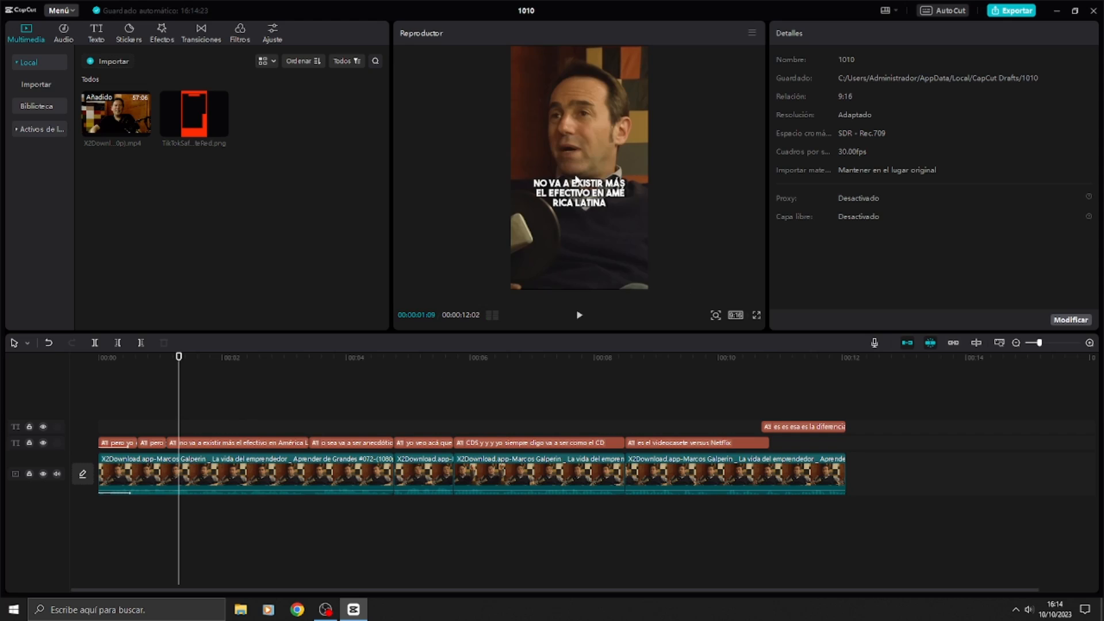
Step: Split "no va a existir más el efectivo en América Latina" into two two-line "no va a existir / más el efectivo" segments and one "en América Latina" segment
click(597, 192)
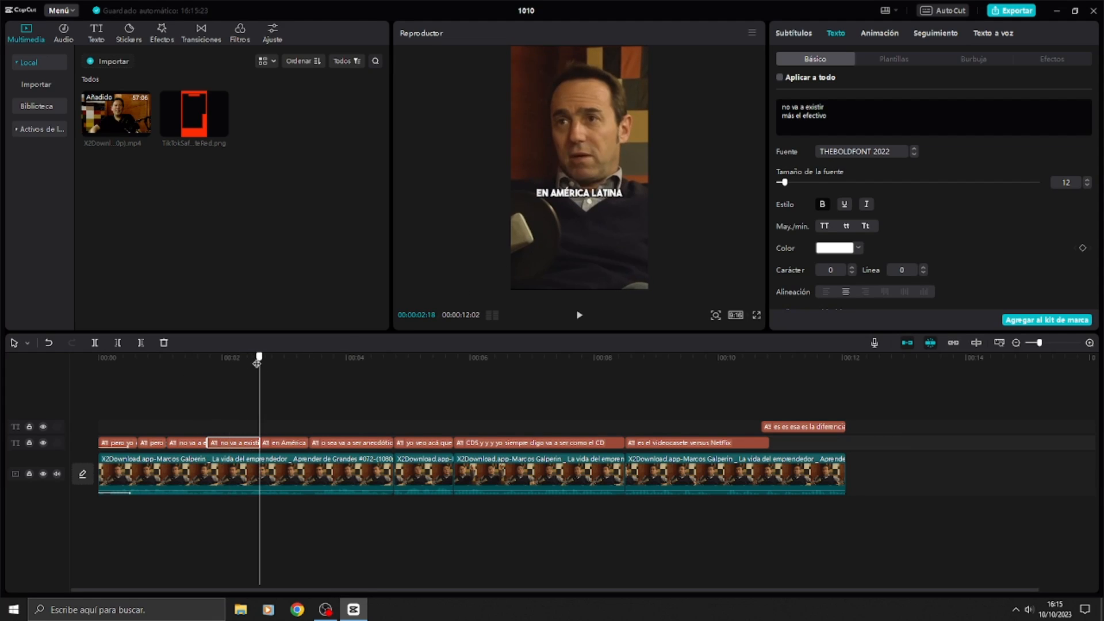
click(263, 362)
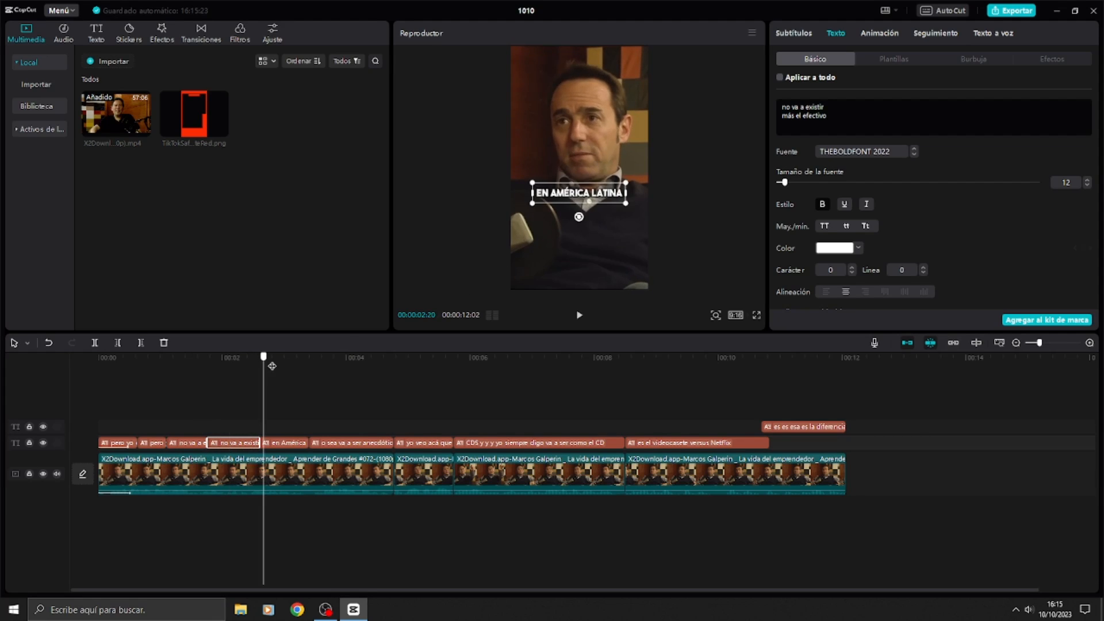
drag(272, 366, 167, 366)
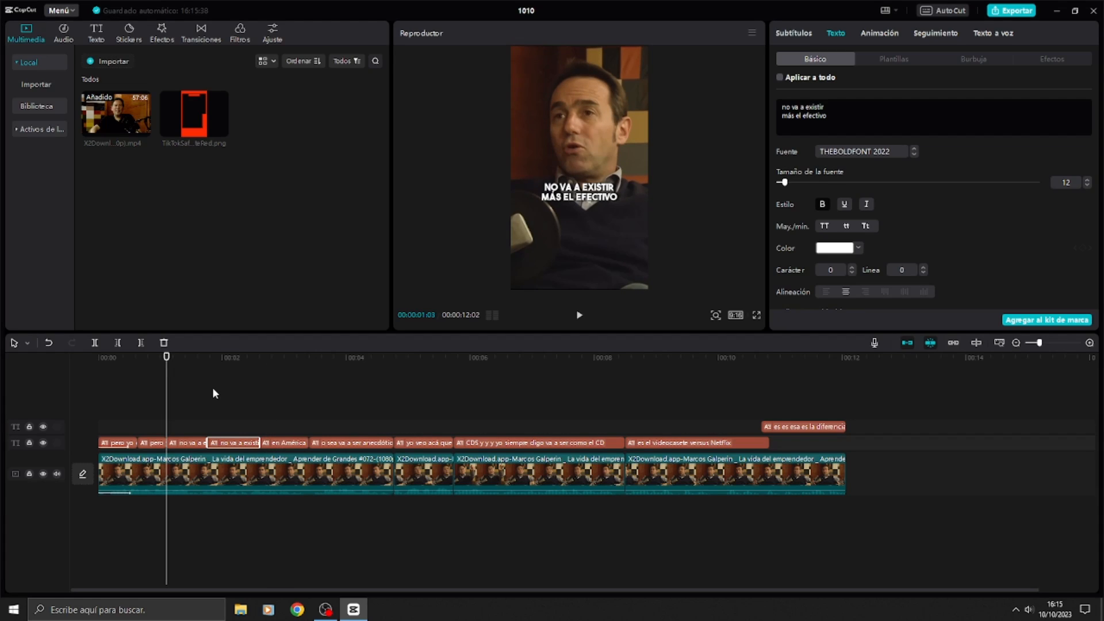
Step: Play the two "no va a existir más el efectivo" segments and check their boundaries against the speech
key(Down)
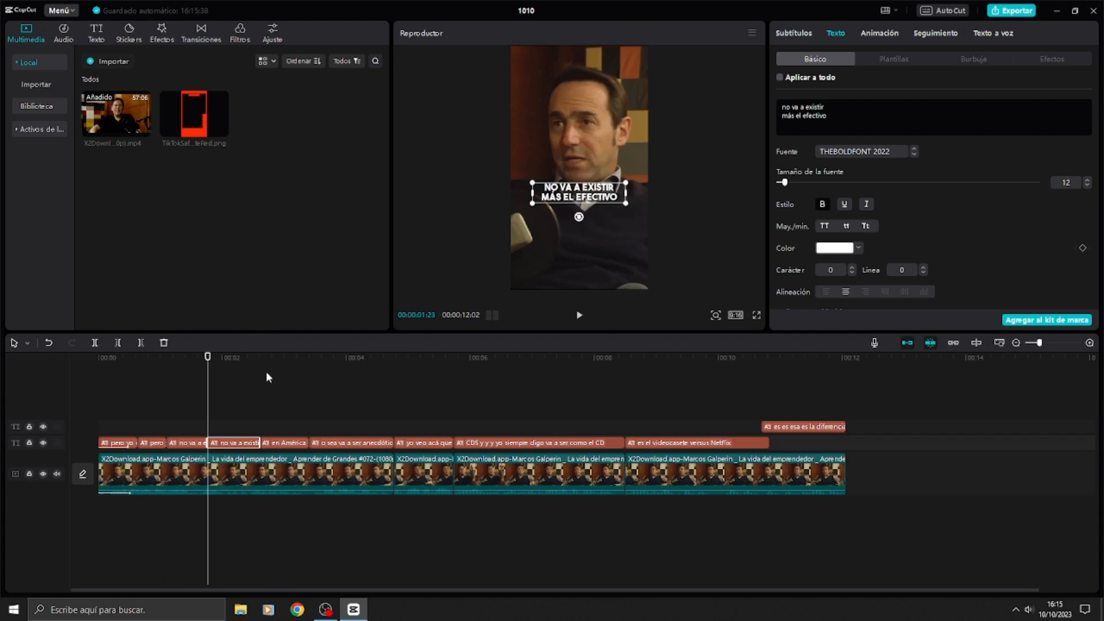
key(Up)
key(space)
key(space)
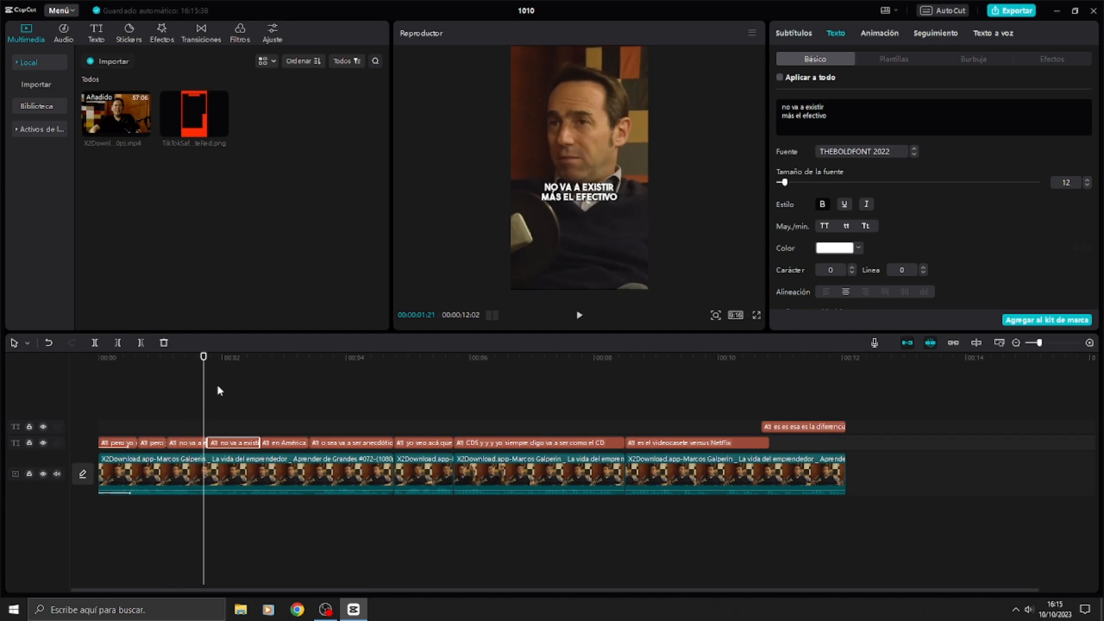
key(space)
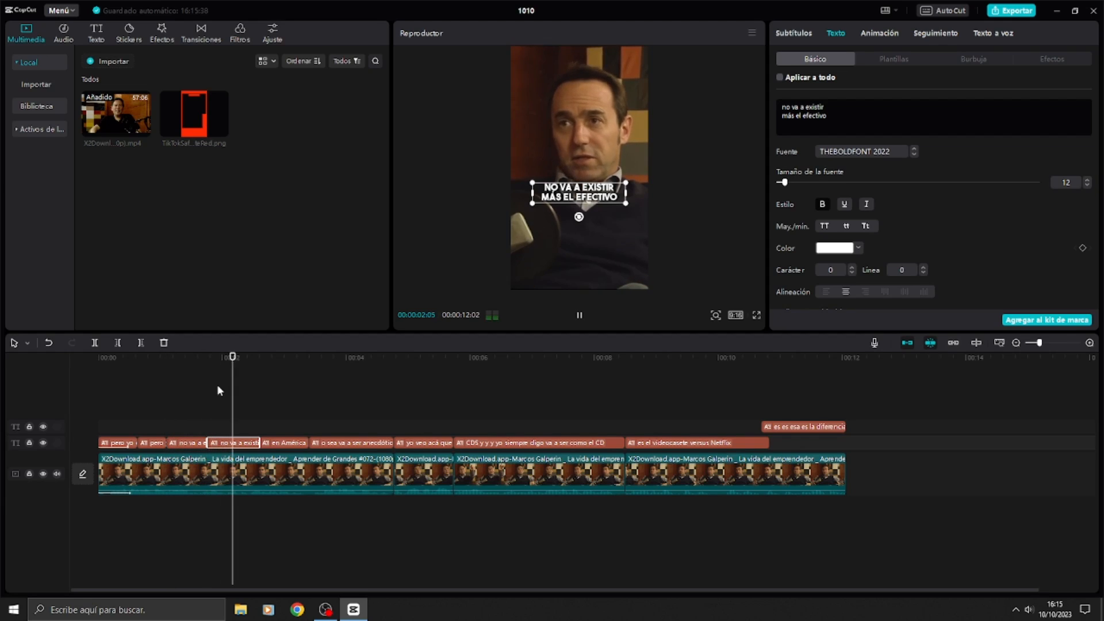
key(space)
key(Up)
key(Up)
key(Up)
Step: In the first "no va a existir más el efectivo" segment, colour "no va a existir" red and set its size to 13
click(190, 447)
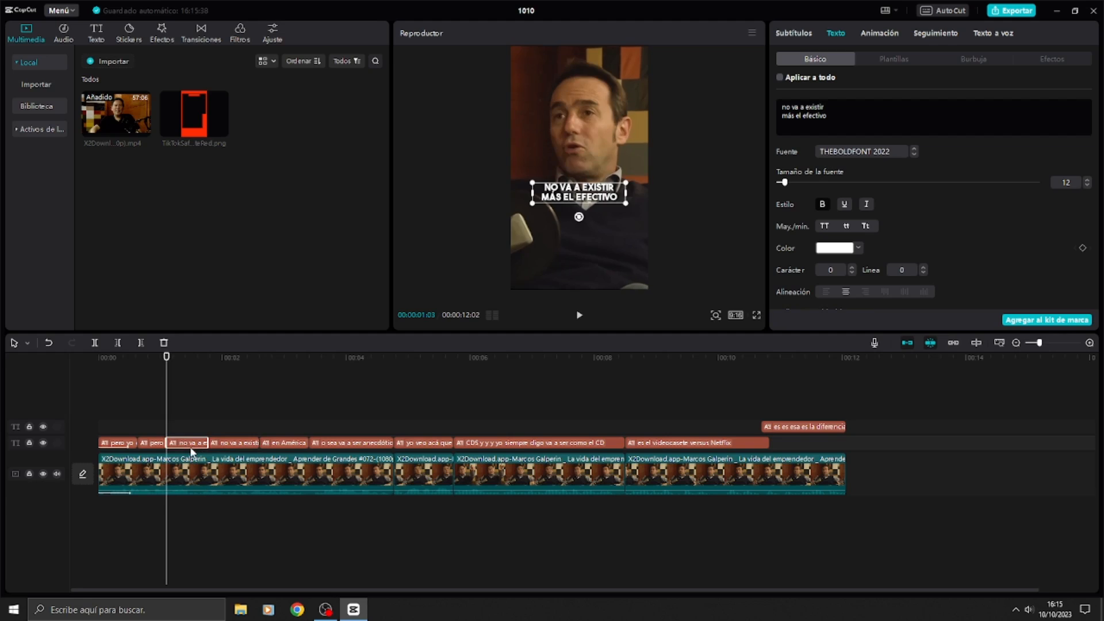
drag(835, 104, 716, 103)
click(842, 248)
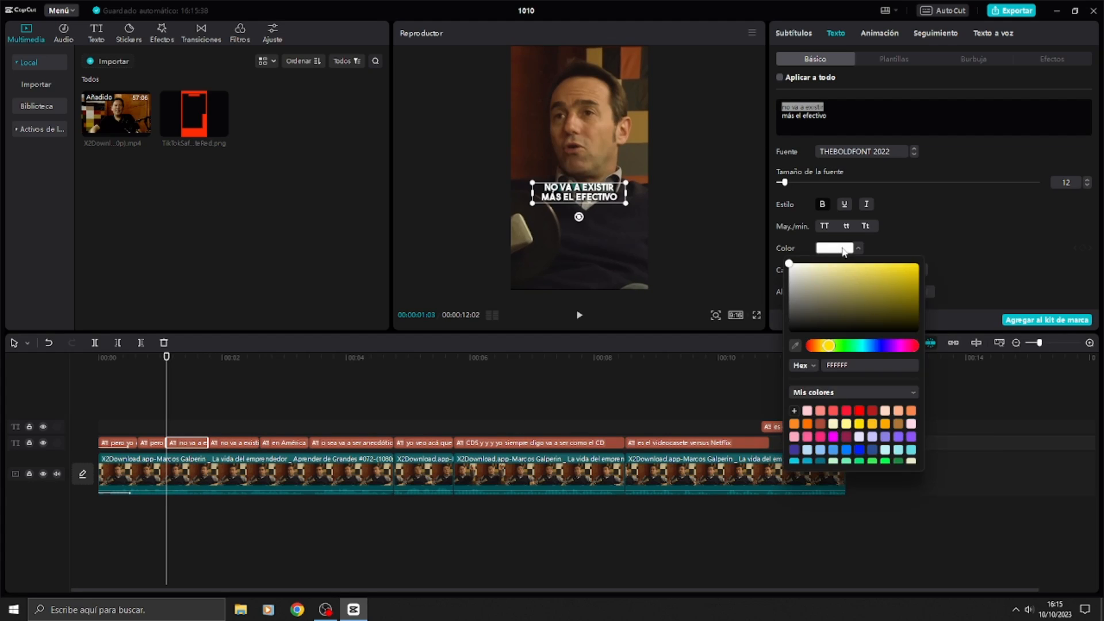
click(859, 411)
click(1087, 181)
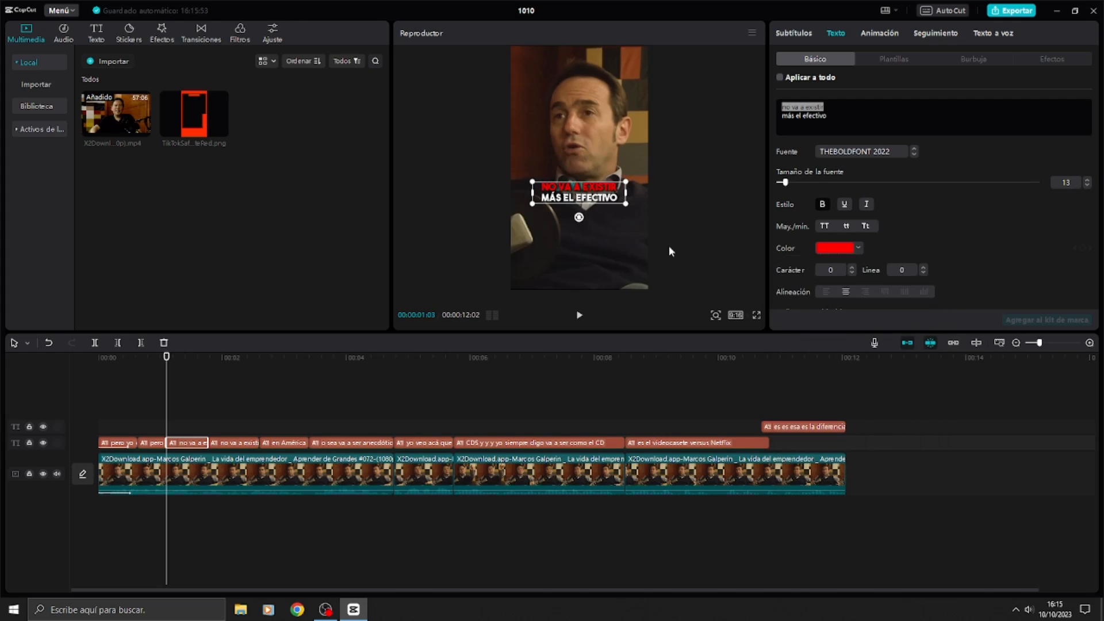
Step: In the second "no va a existir más el efectivo" segment, set "más el efectivo" to size 13 and colour it red FF0000
click(235, 442)
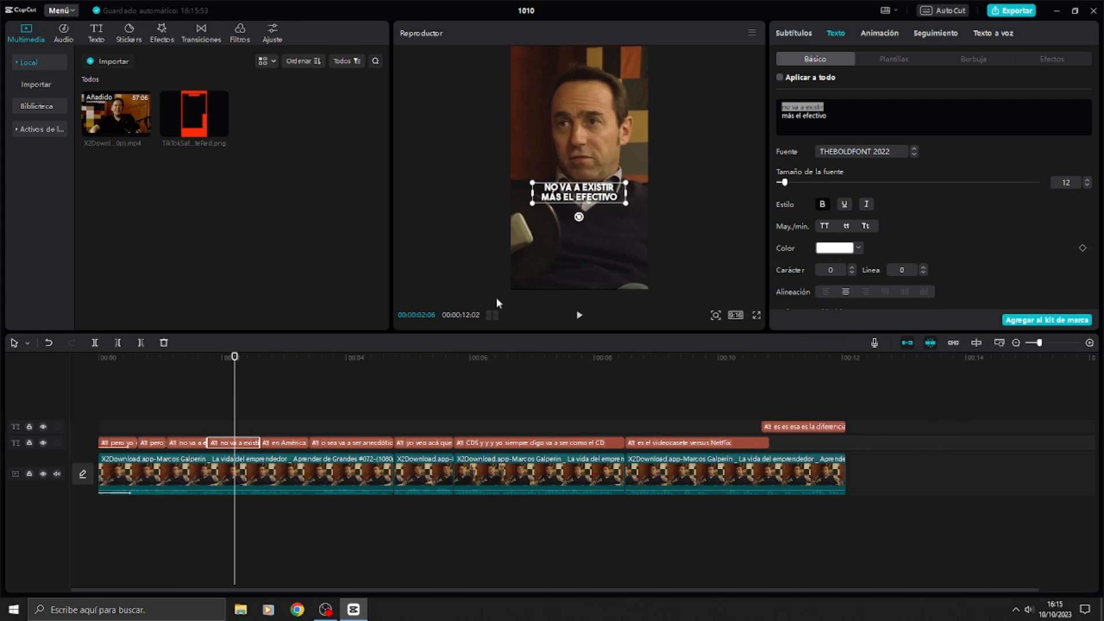
drag(841, 119, 782, 117)
click(1086, 181)
click(840, 247)
click(857, 411)
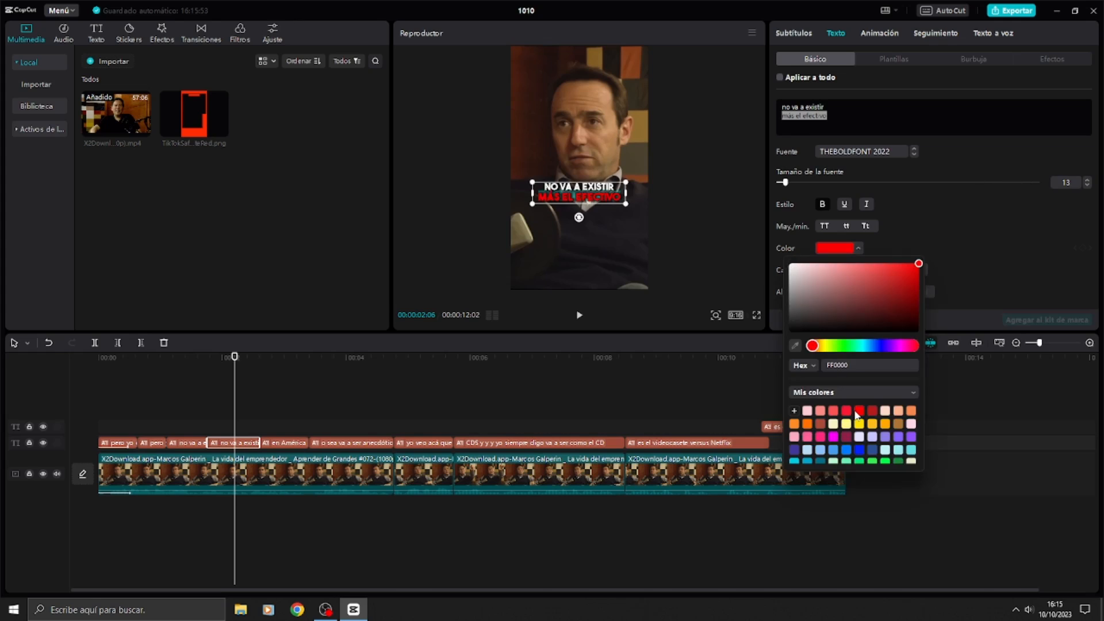
Step: Play the two red-highlighted subtitle segments to check the colour change against the speech
click(184, 356)
key(space)
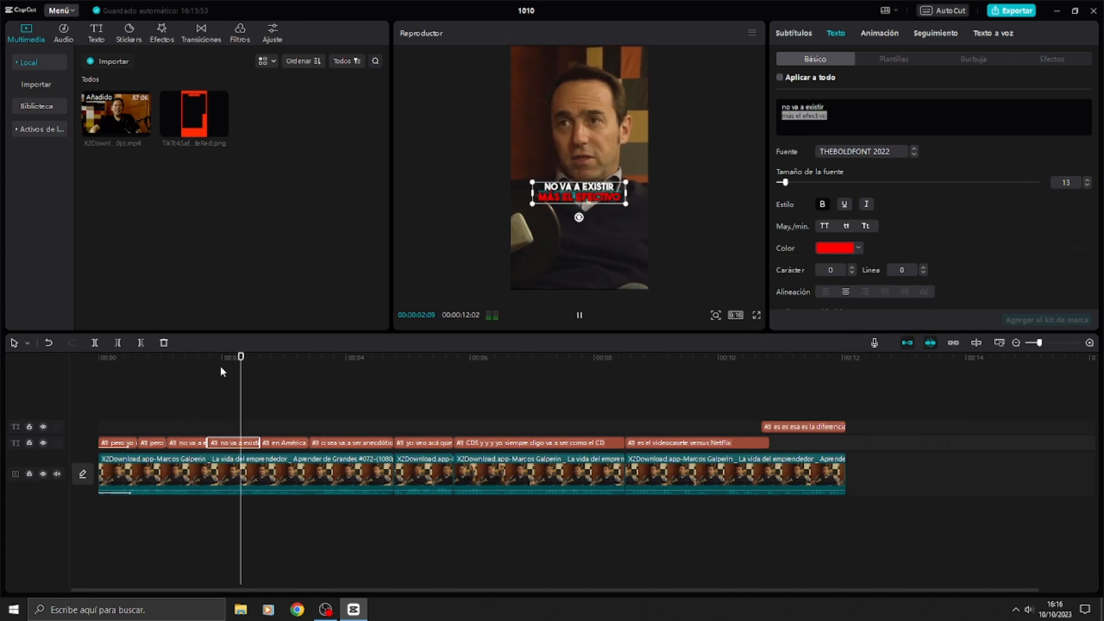
key(space)
Step: Split the "en América Latina" subtitle into three segments, one for each spoken word
click(622, 190)
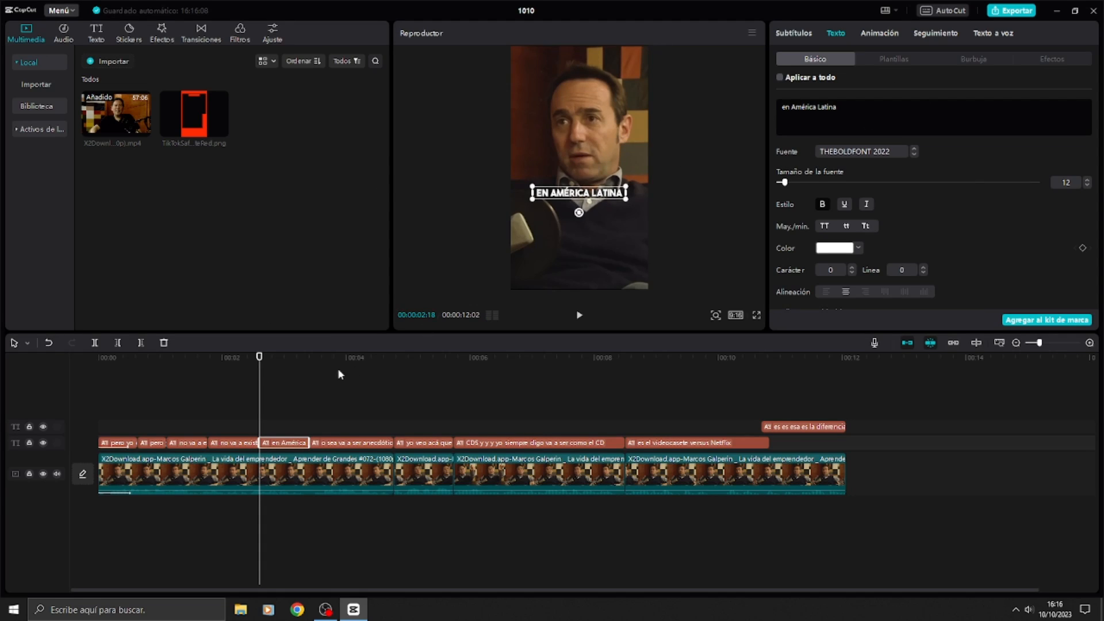
drag(259, 359, 269, 359)
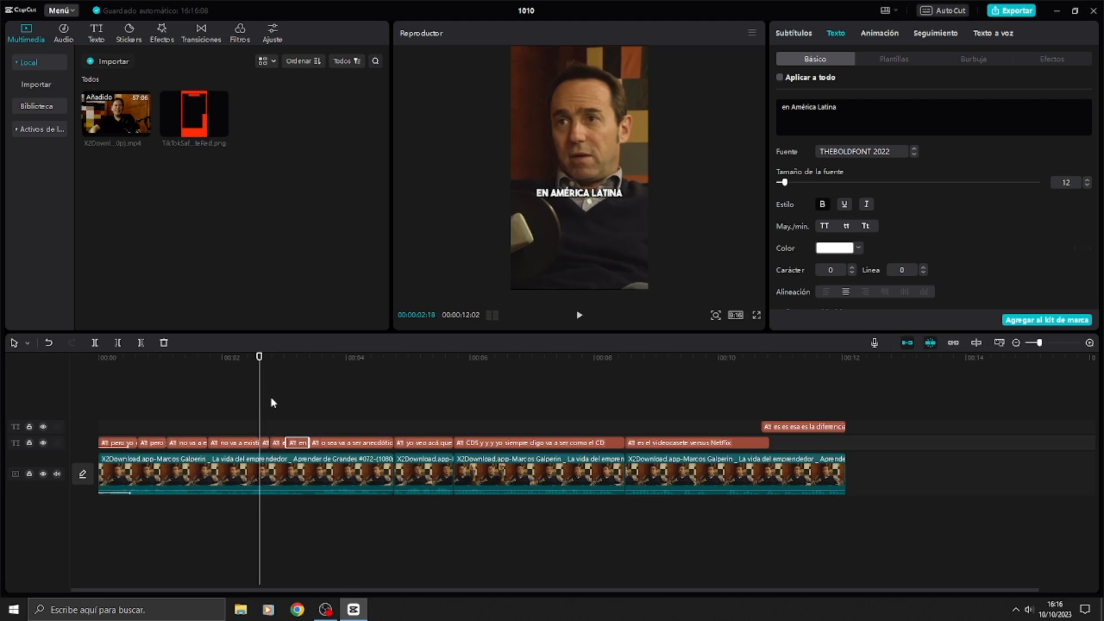
key(space)
key(space)
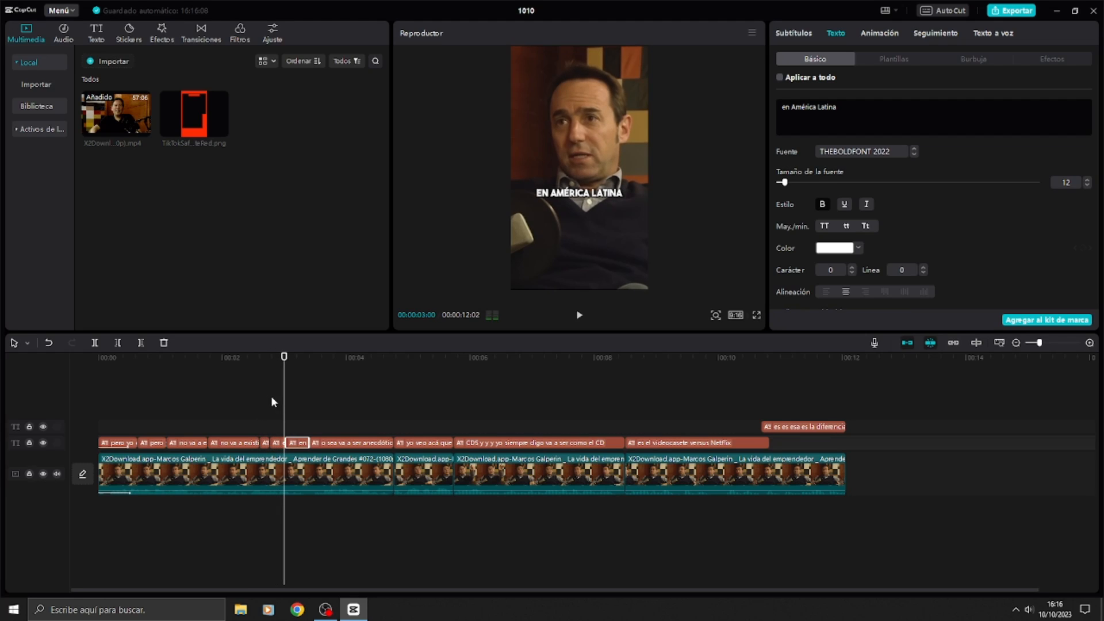
Step: Highlight the spoken word in yellow in the "en América Latina" segments, with "Latina" highlighted in the last one
click(301, 444)
key(Up)
drag(818, 113, 836, 113)
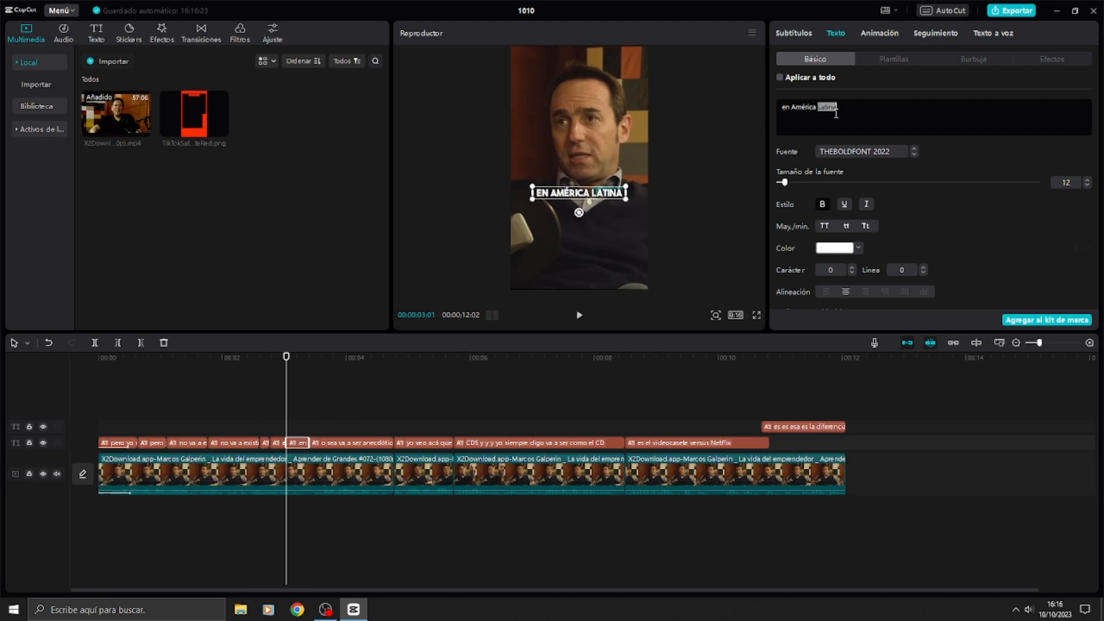
click(857, 251)
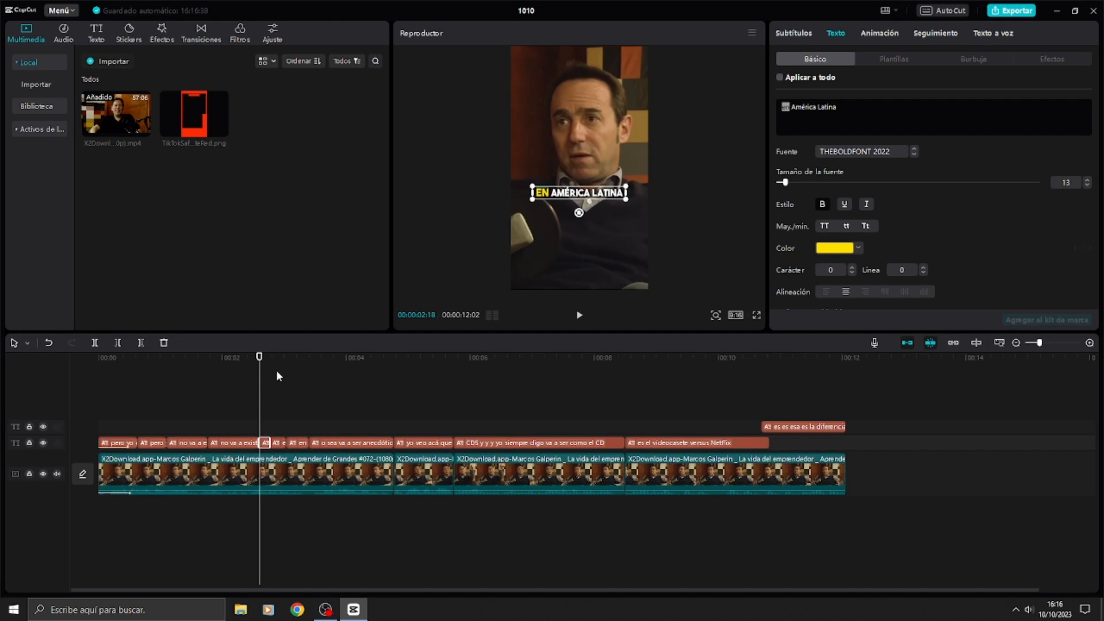
click(277, 371)
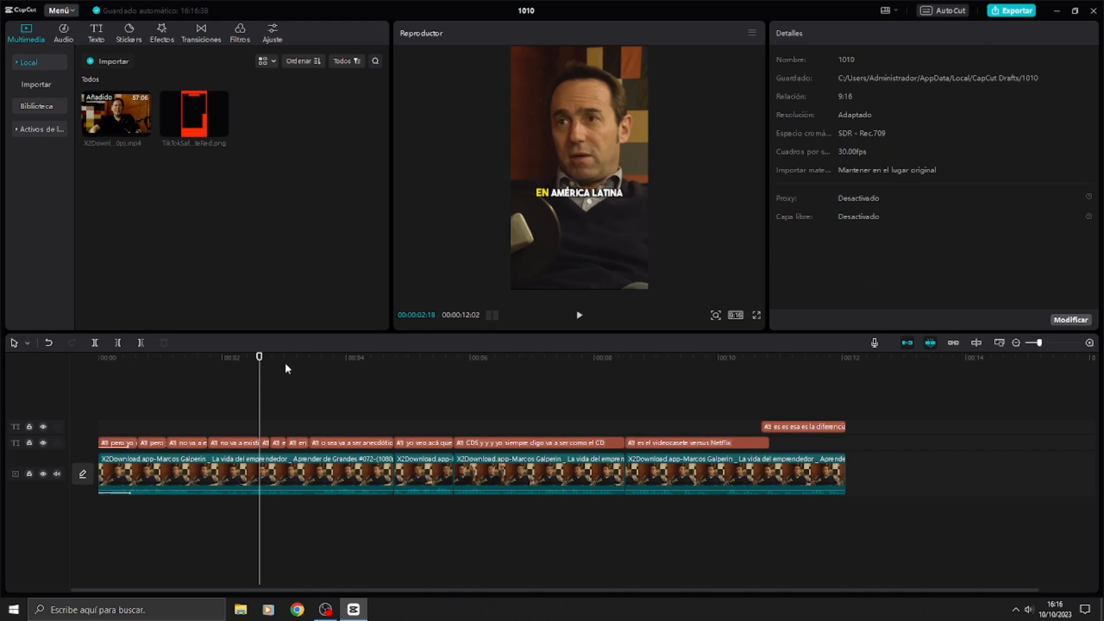
Step: Play the clip full screen from the start to review the highlighted subtitles, and leave full screen
drag(285, 362, 97, 361)
click(756, 315)
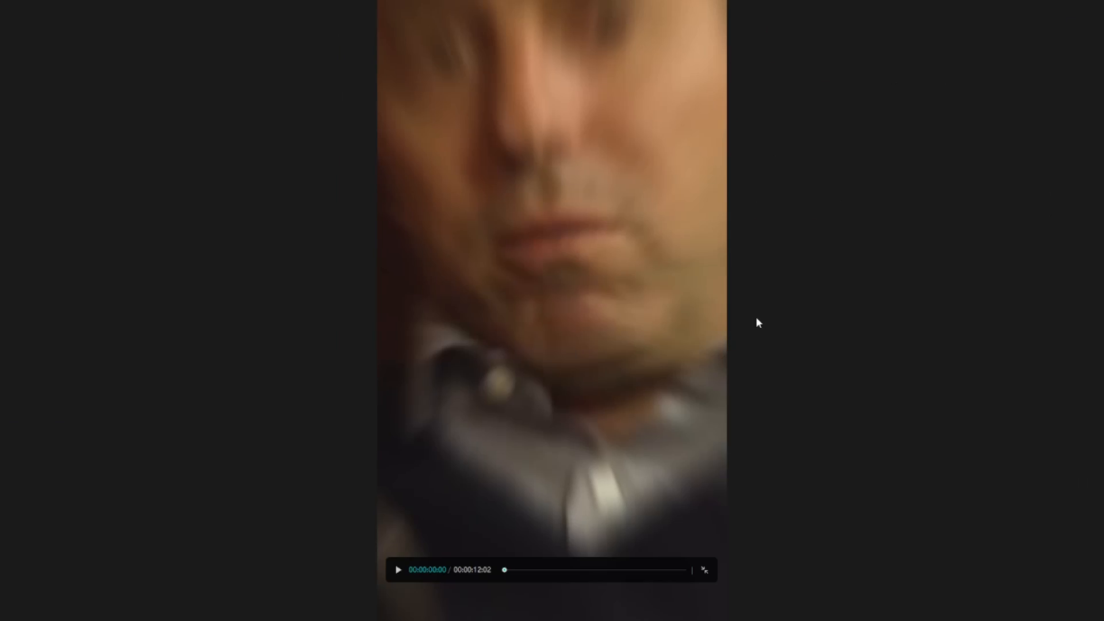
key(space)
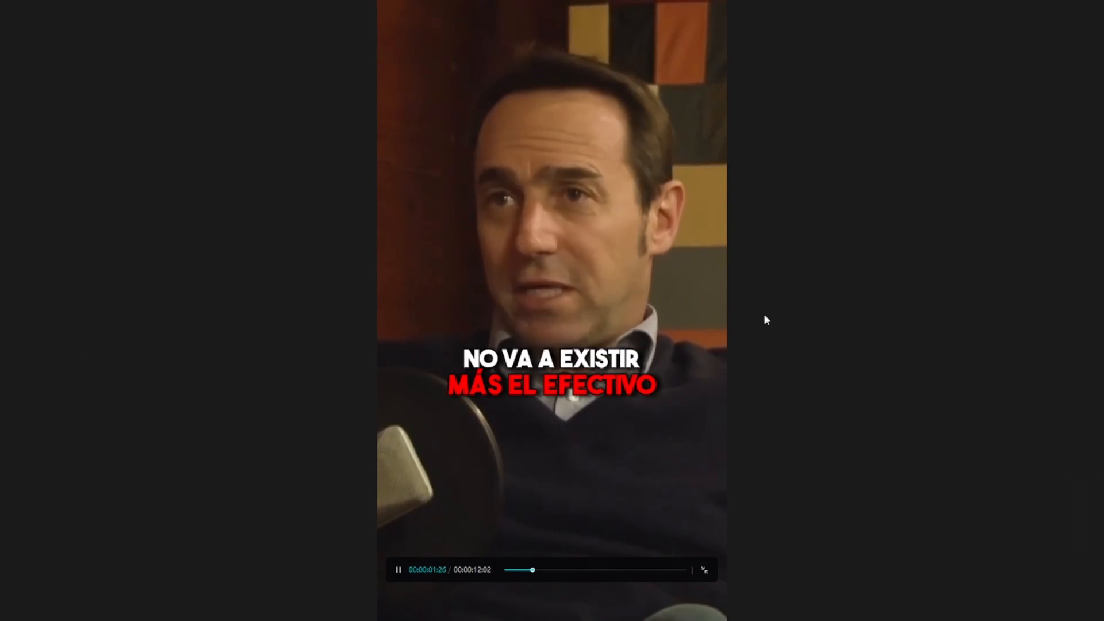
key(Escape)
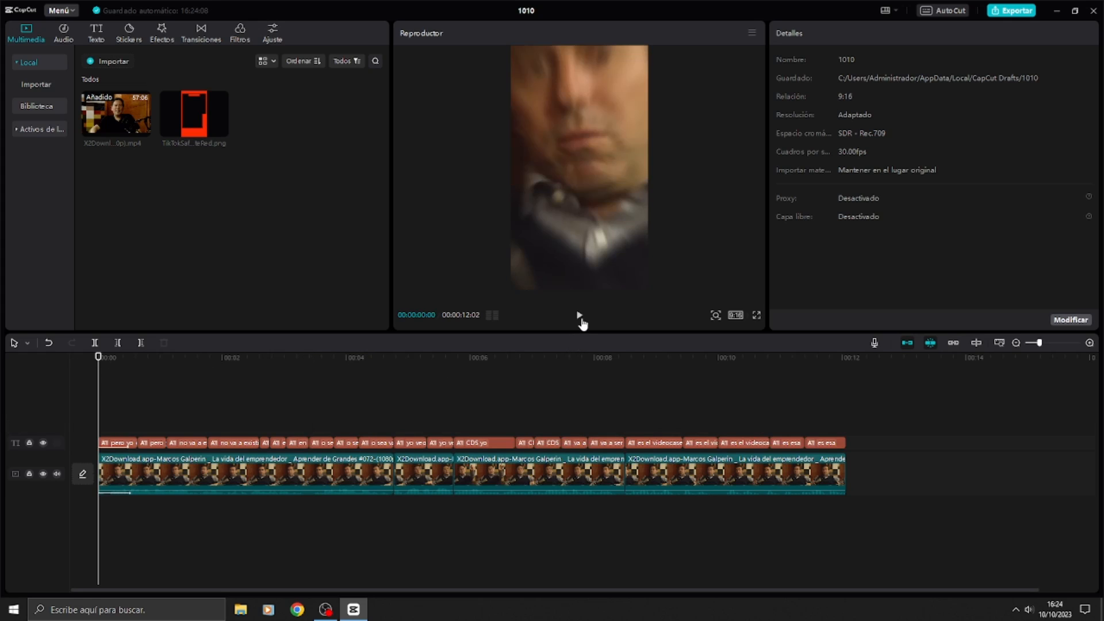
Step: Review the clip full screen with all subtitles divided into segments, and place the playhead near 00:00:01:00
click(756, 315)
key(space)
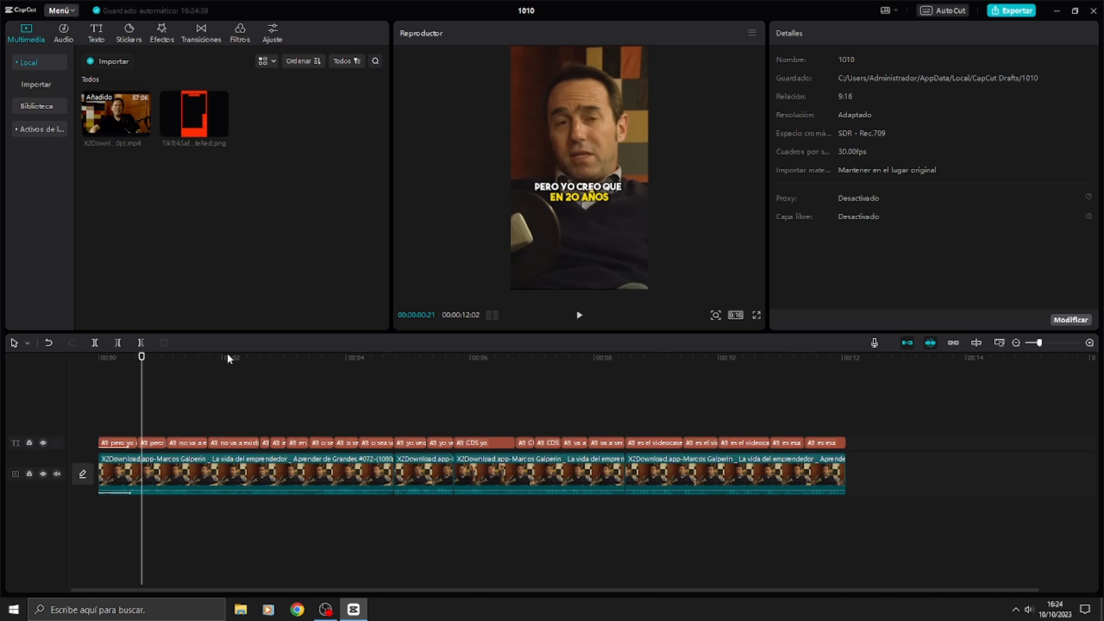
key(Home)
click(161, 358)
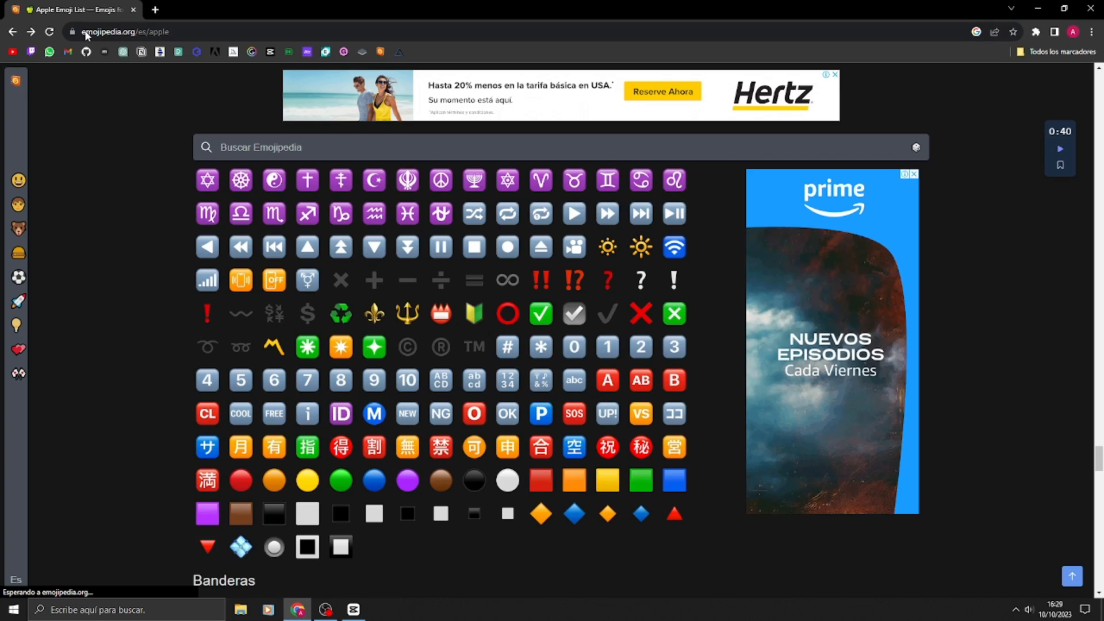
Step: Switch to Chrome and look through the symbols in the Apple emoji list at emojipedia.org/es/apple
drag(82, 32, 173, 33)
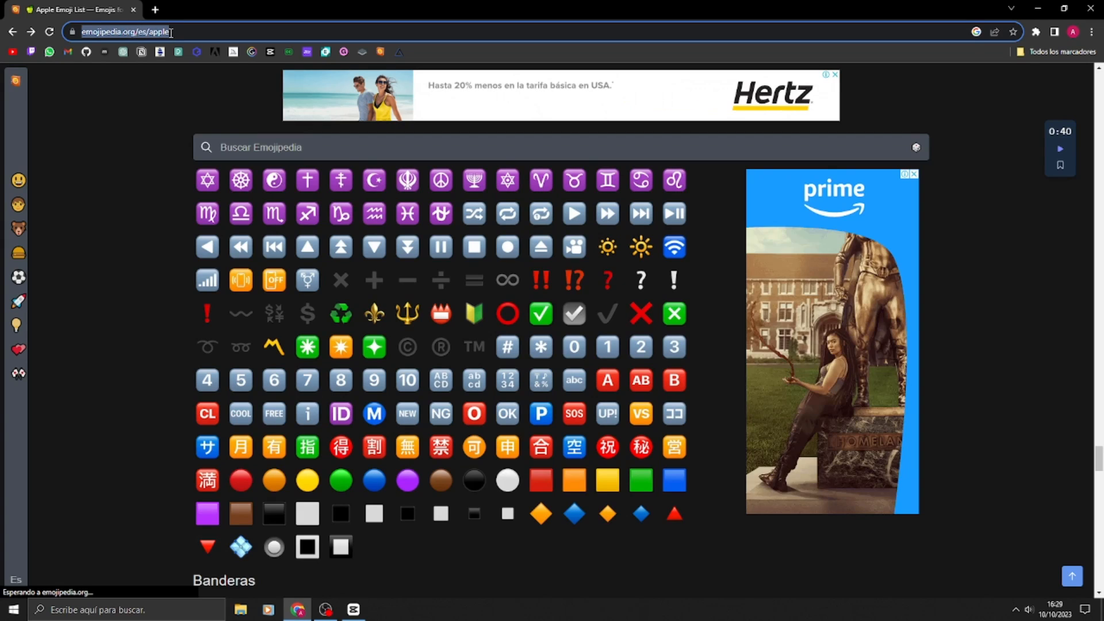
click(77, 357)
scroll(174, 406, up, 7)
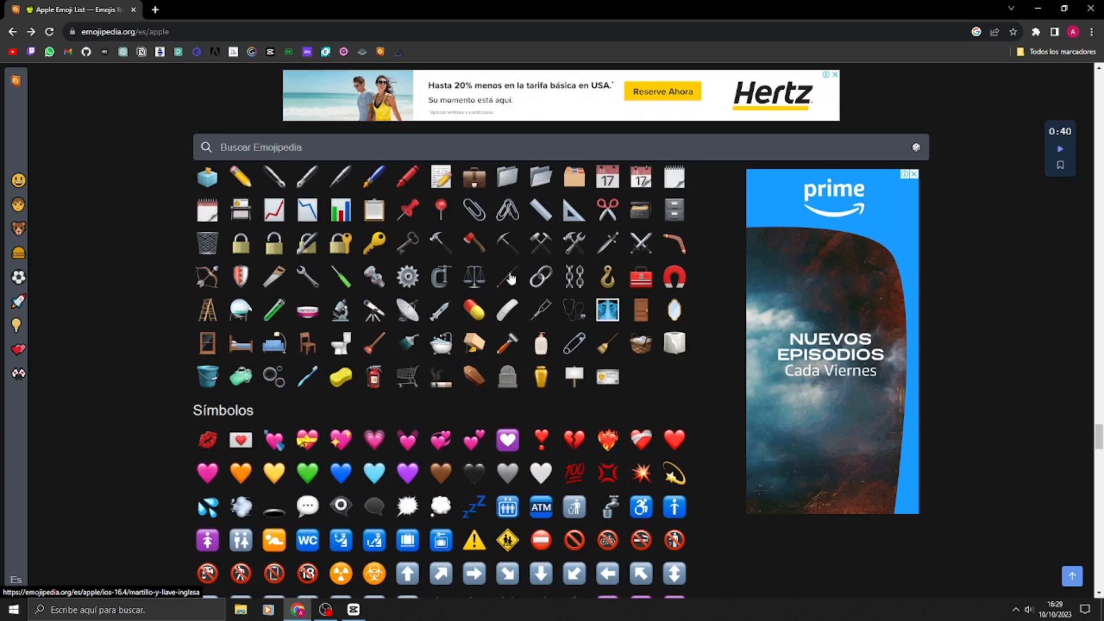
scroll(511, 278, down, 7)
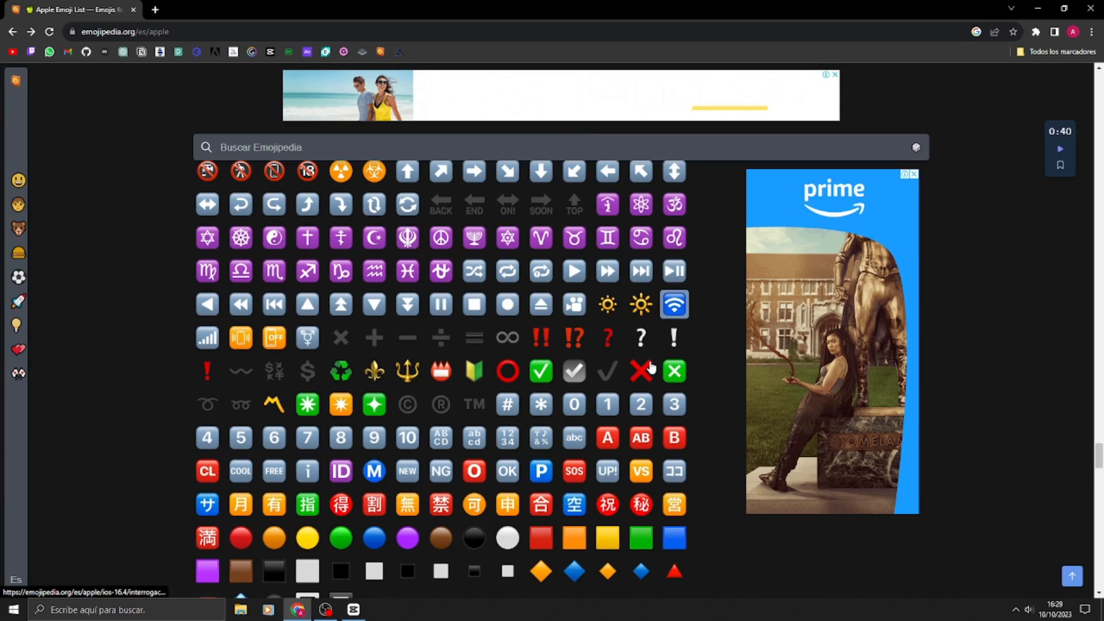
Step: Open the red cross mark emoji's page in a new tab and bring its large image into view
click(640, 375)
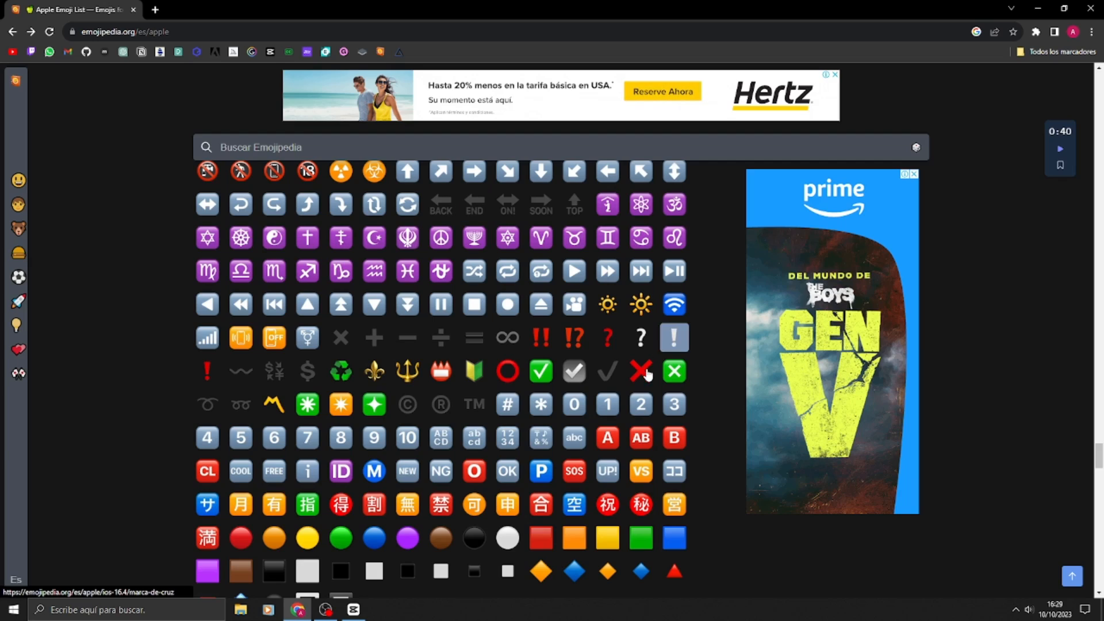
right_click(647, 371)
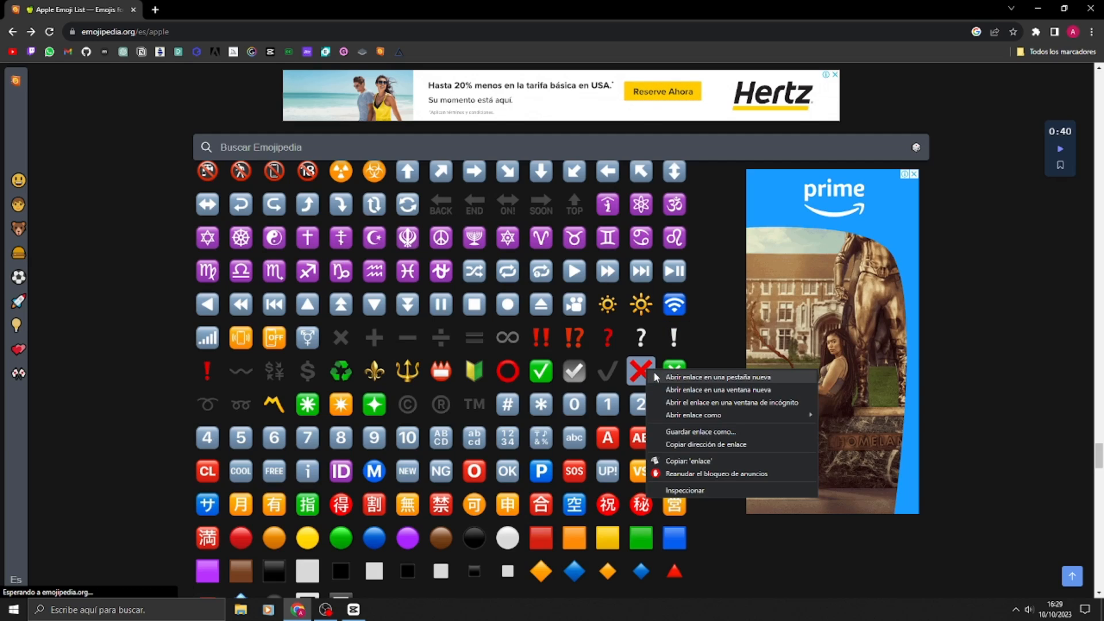
click(656, 377)
click(168, 7)
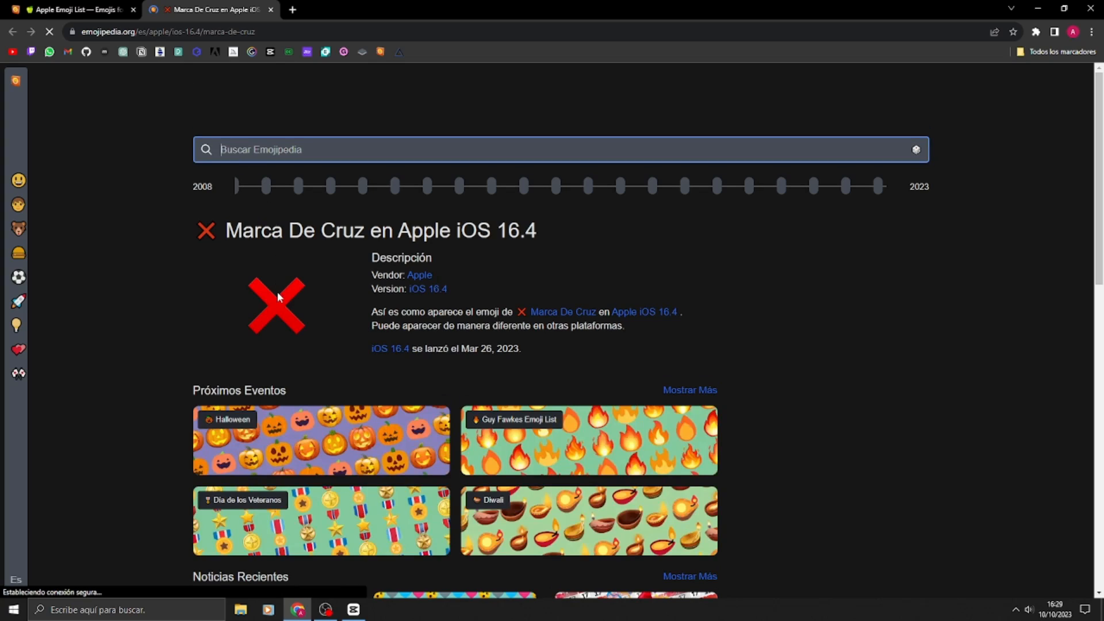
click(273, 306)
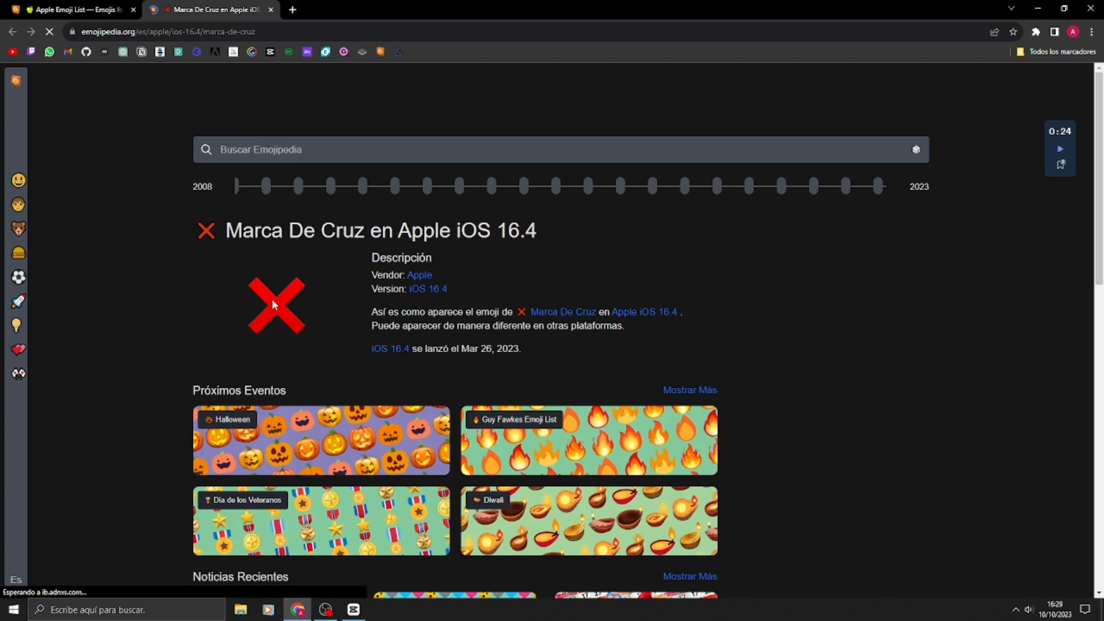
Step: Save the large red cross emoji image to the desktop as a PNG named cruz roja
right_click(273, 301)
click(271, 281)
click(126, 5)
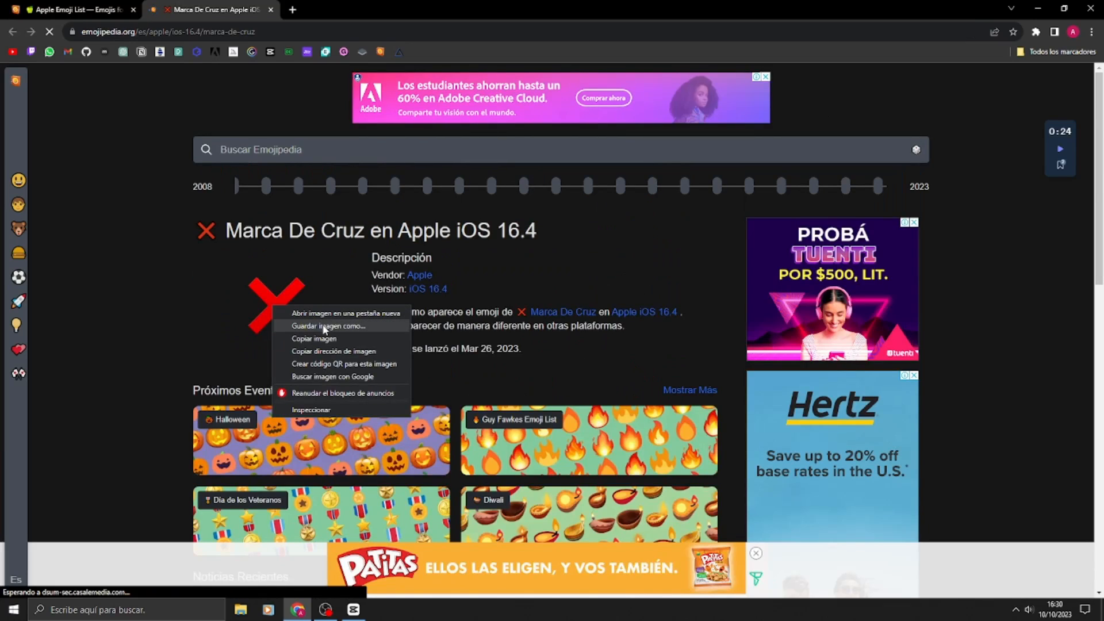
click(323, 325)
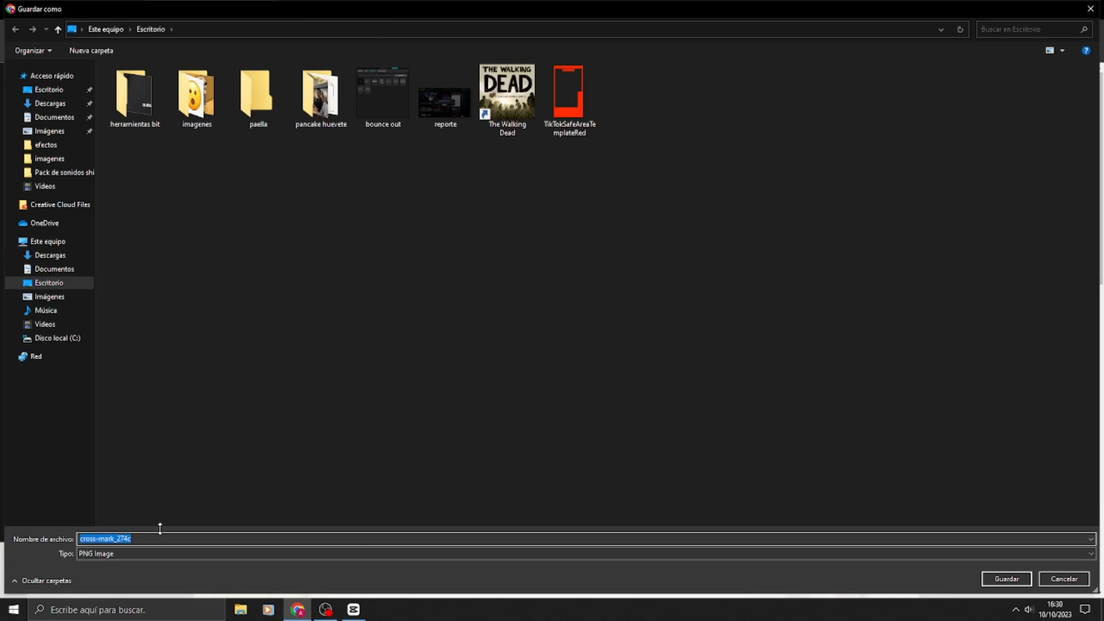
text(cruz roja)
click(1012, 580)
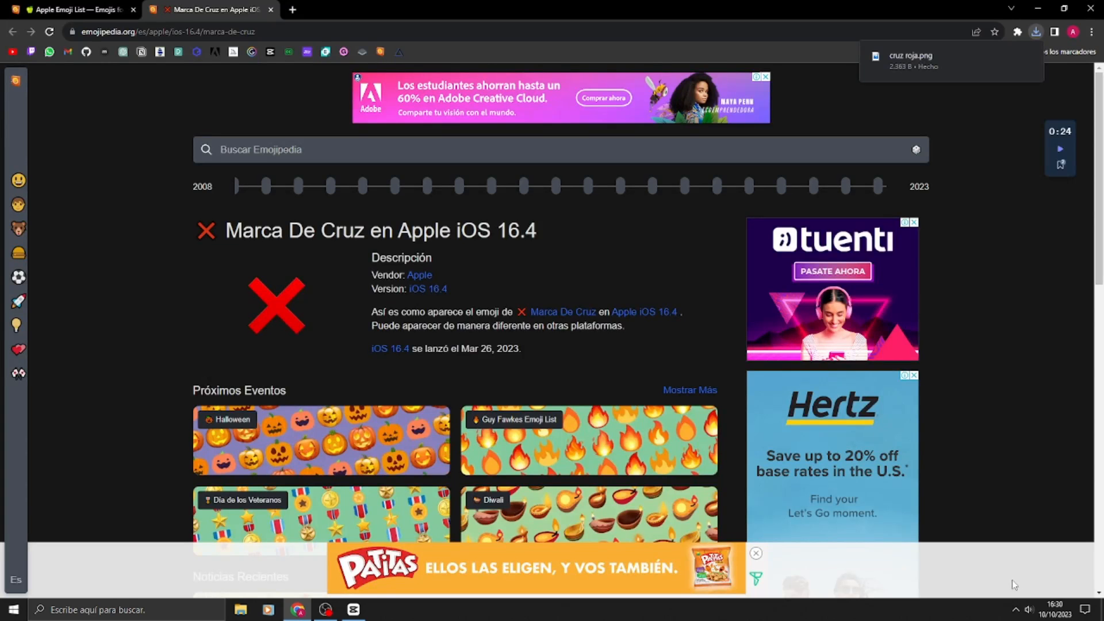
Step: Switch to CapCut, import cruz roja.png, and place it on its own track above the video at the start of the timeline
click(355, 610)
click(128, 63)
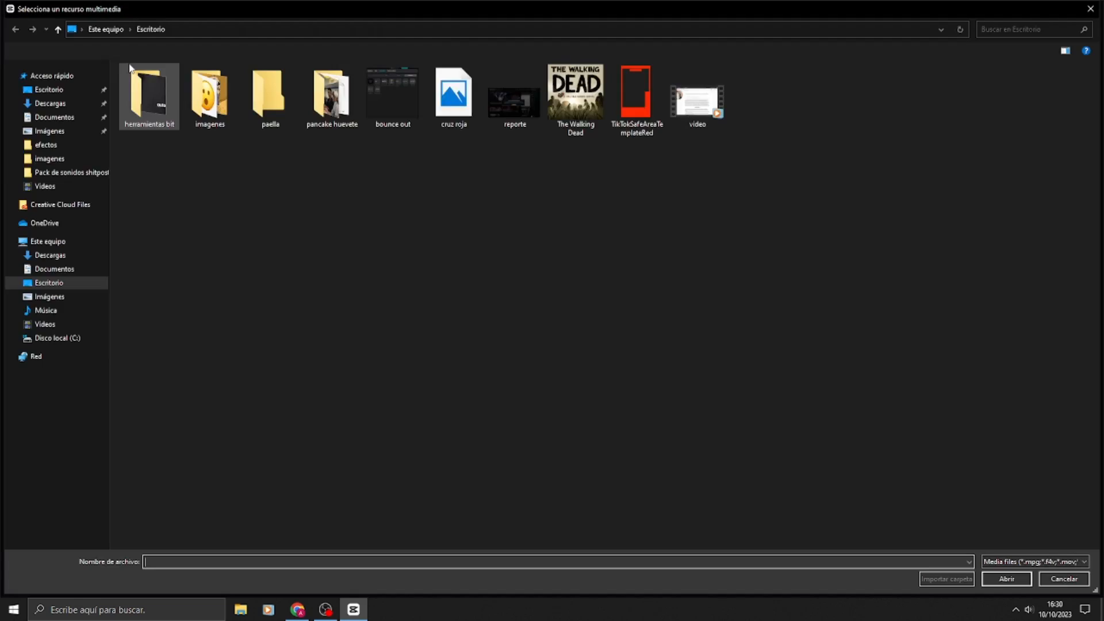
double_click(460, 93)
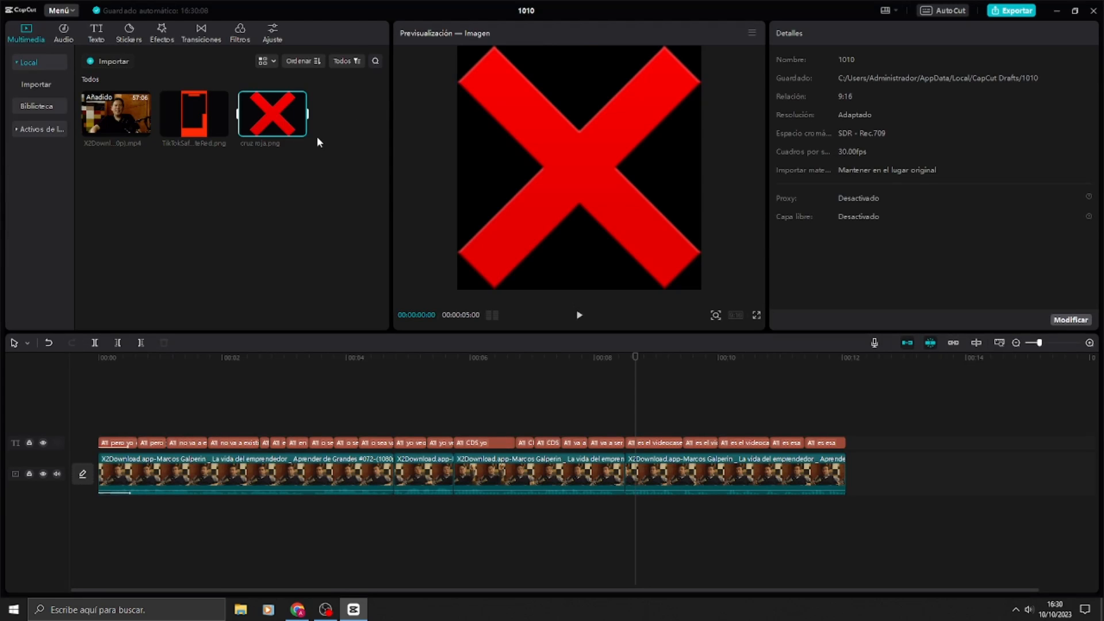
drag(276, 113, 100, 419)
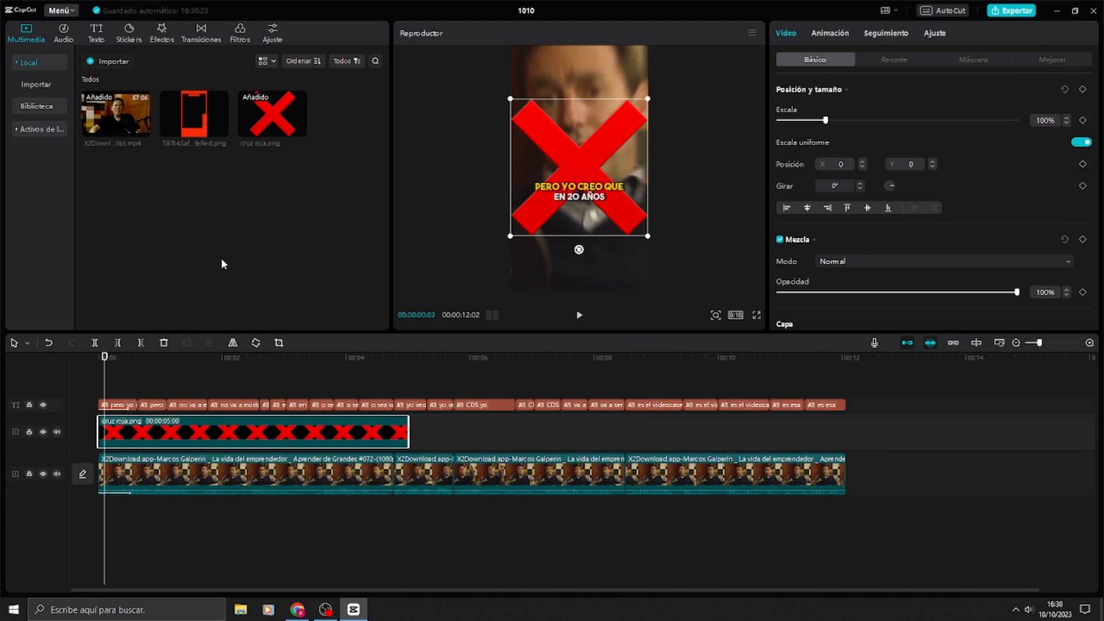
Step: Move the red cross clip to start at 00:00:01:03 and trim its duration to 00:00:01:15
drag(126, 369, 170, 369)
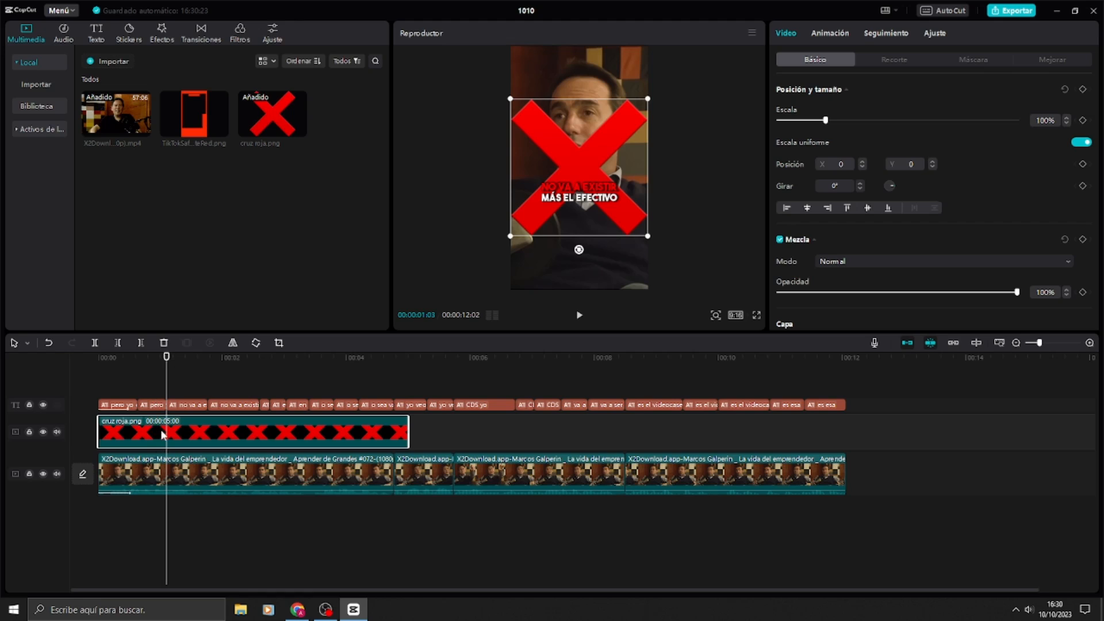
drag(150, 432, 217, 438)
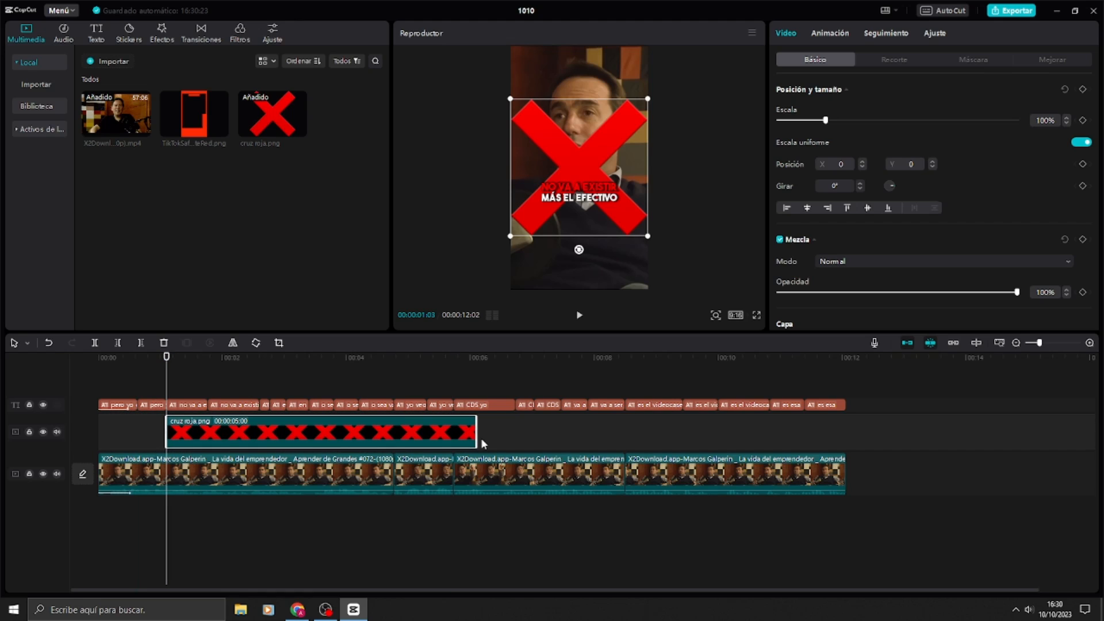
drag(477, 433, 256, 424)
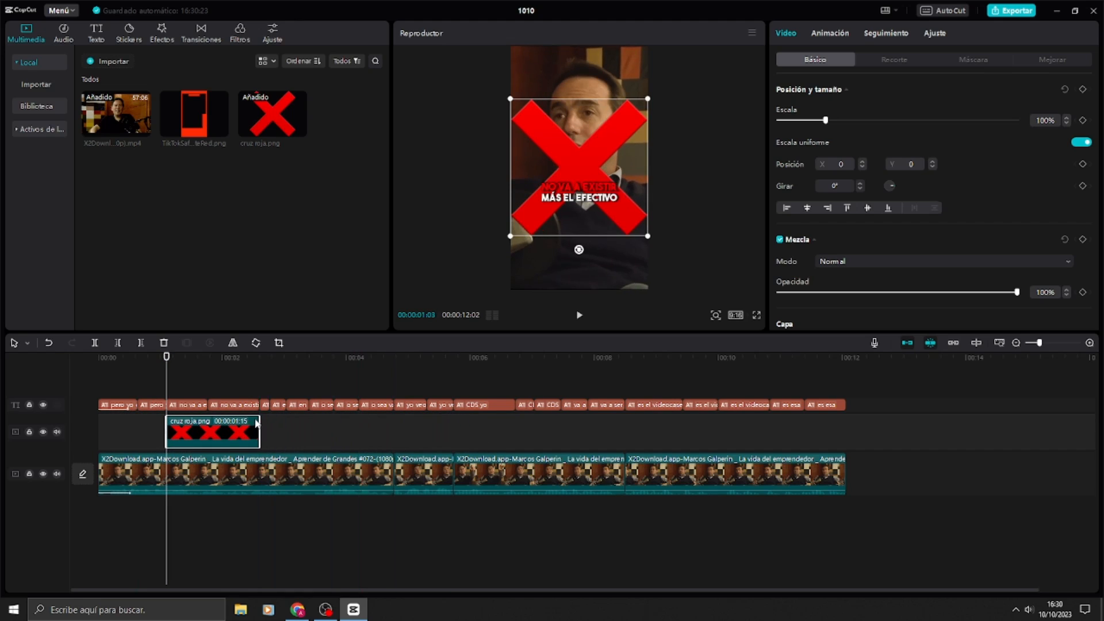
Step: Shrink the red cross to about 25% or smaller, tilt it, and place it at the upper right corner of the subtitle
drag(241, 362, 185, 370)
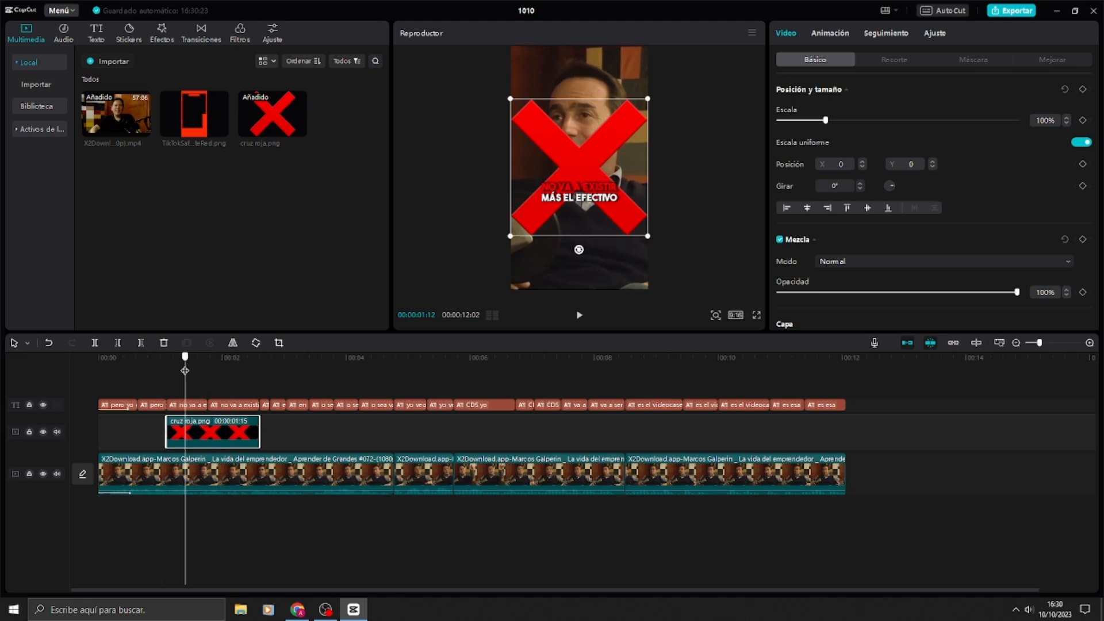
drag(647, 233, 576, 183)
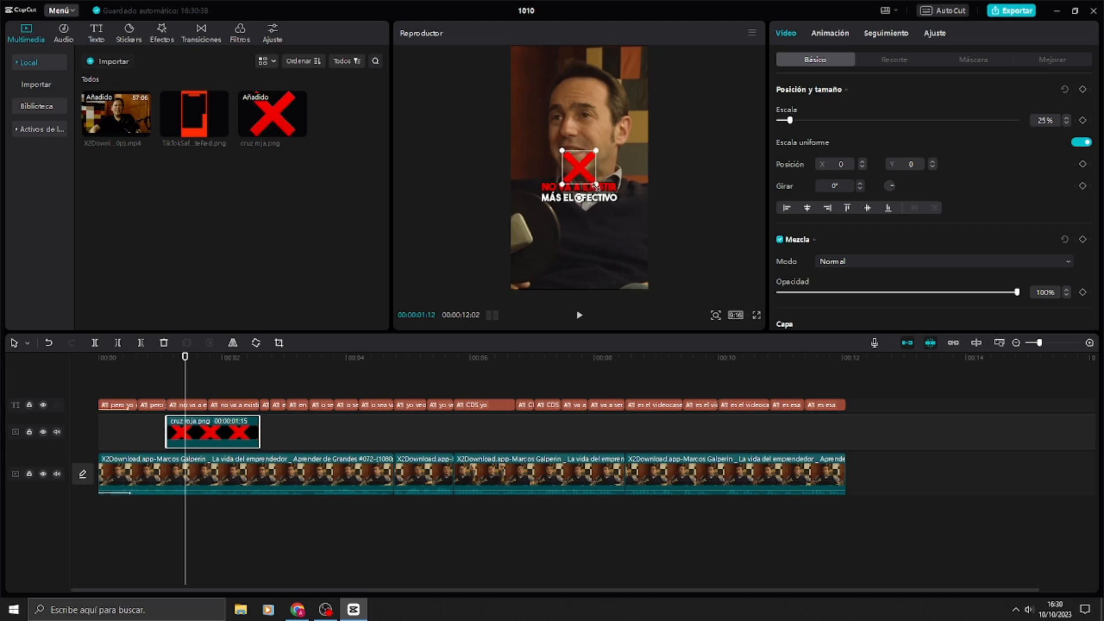
click(581, 199)
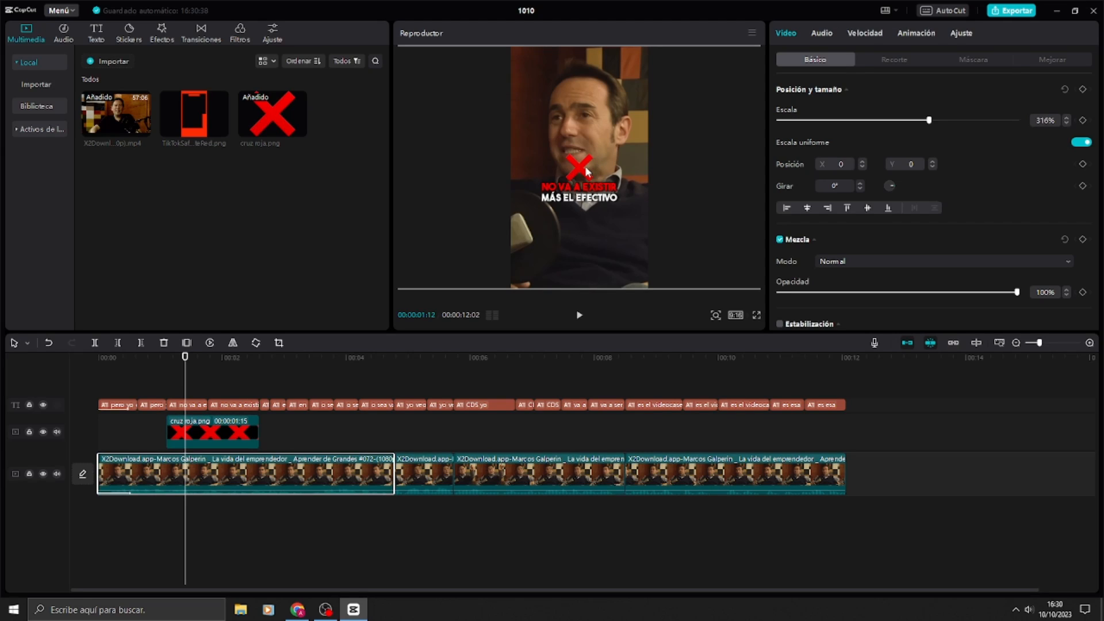
click(586, 171)
click(646, 194)
Step: Play the section with the red cross to check it, and return the playhead to 00:00:01:03
click(178, 365)
key(space)
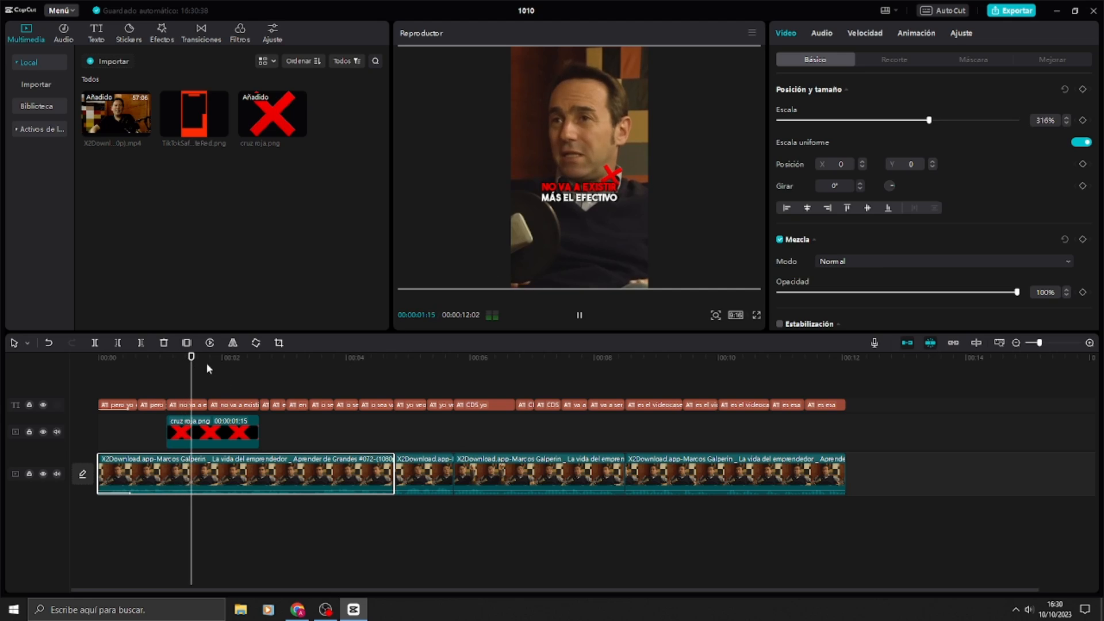
key(space)
key(Up)
key(Up)
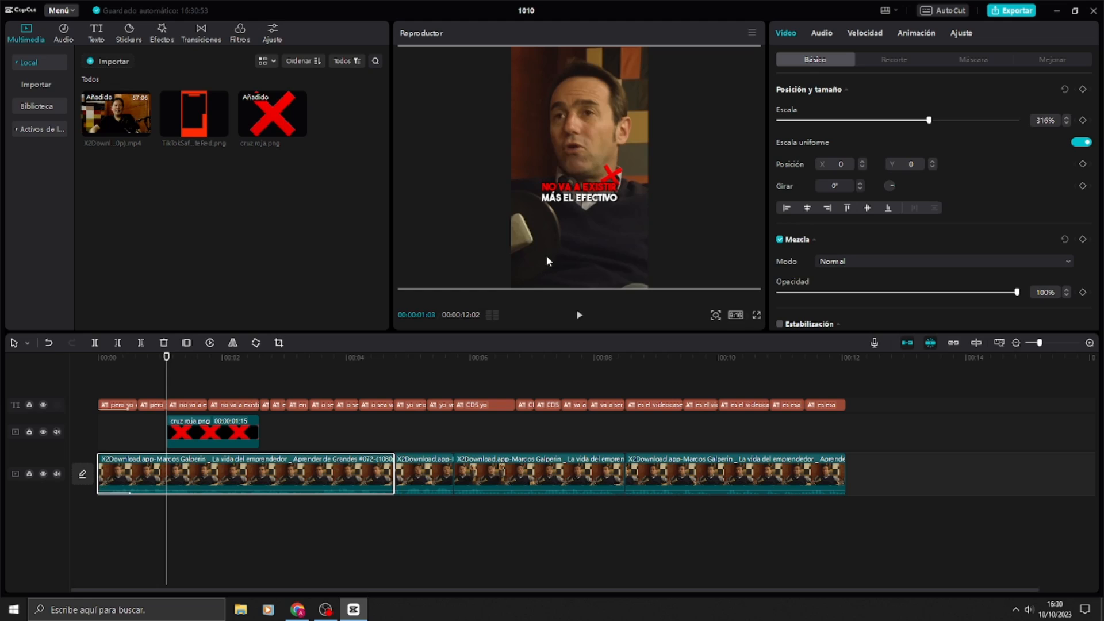
click(217, 391)
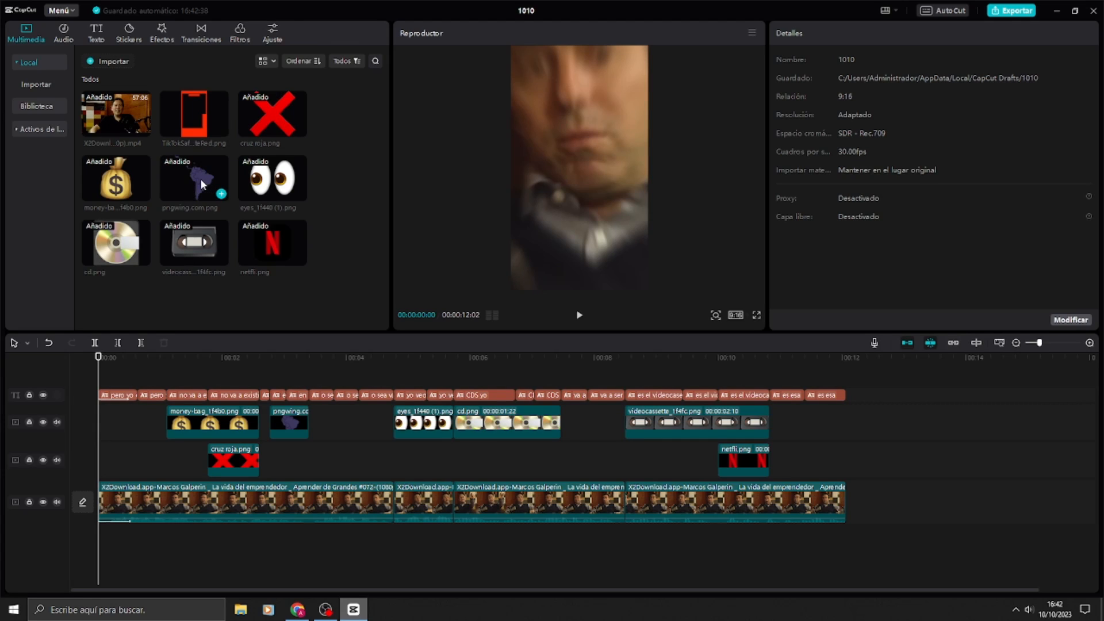
Step: Check the South America map near 00:00:03:01 and play the whole clip from the start to review all the overlaid images
click(285, 357)
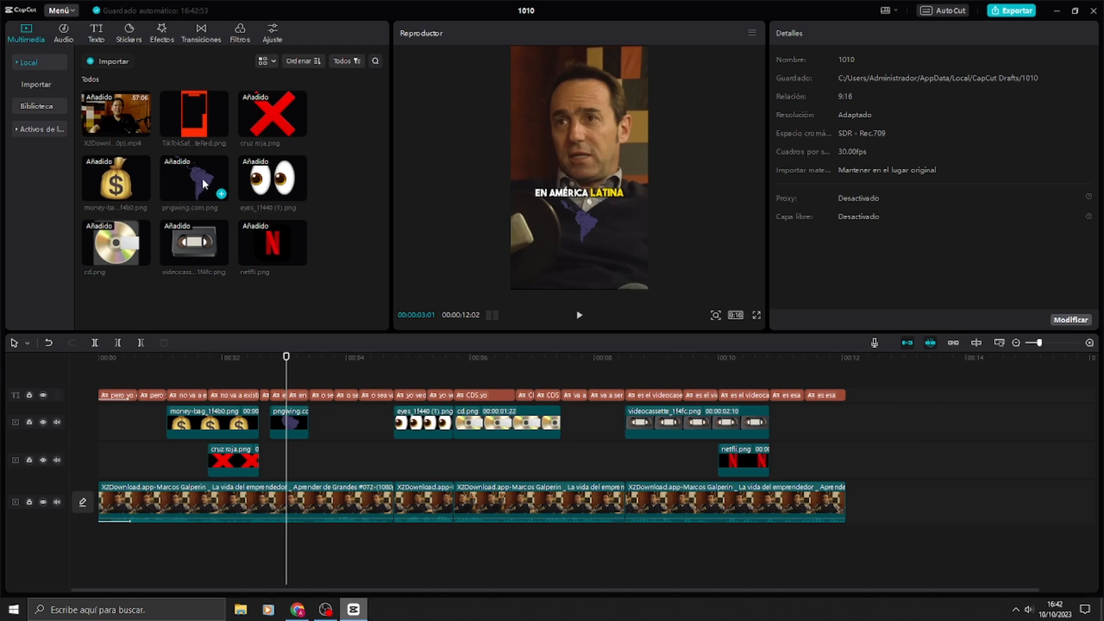
drag(136, 358, 56, 362)
key(space)
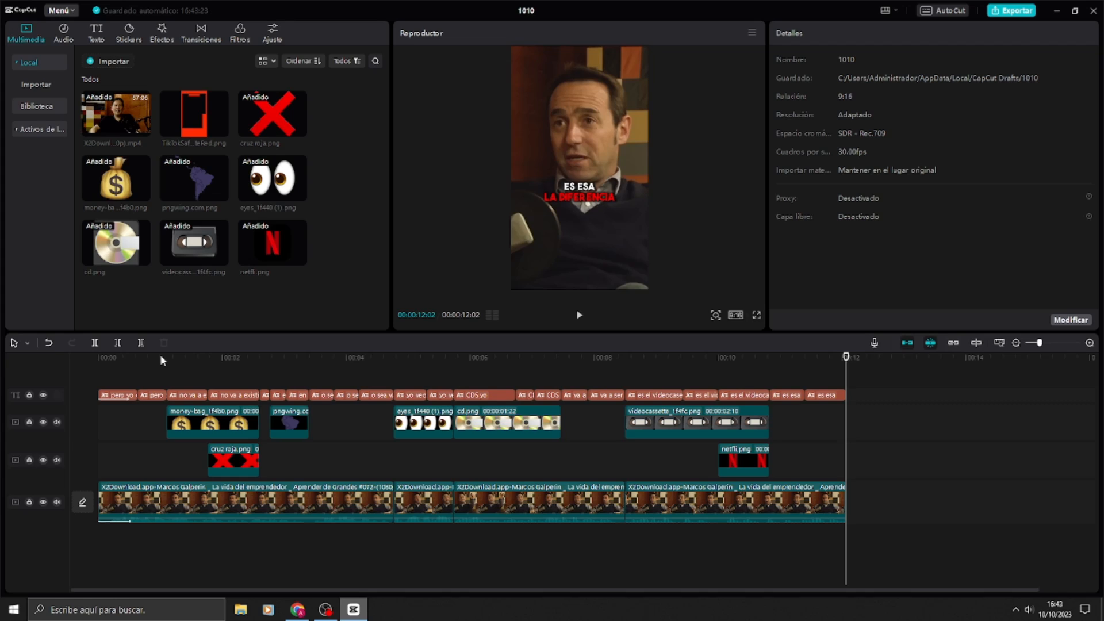
drag(140, 461, 586, 451)
drag(890, 397, 166, 360)
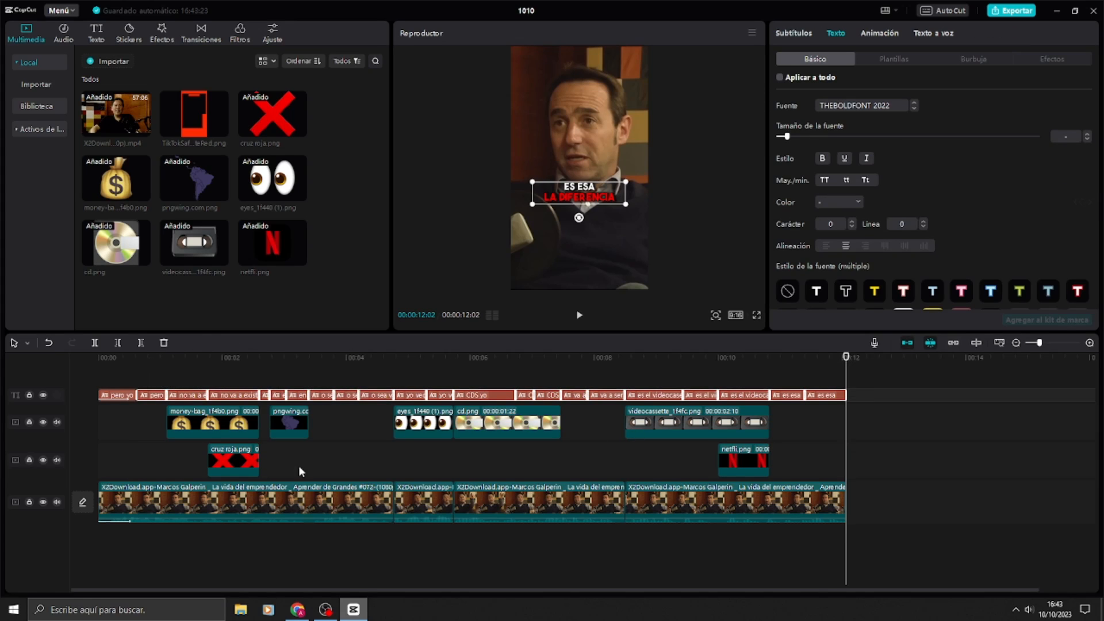
drag(921, 525, 166, 482)
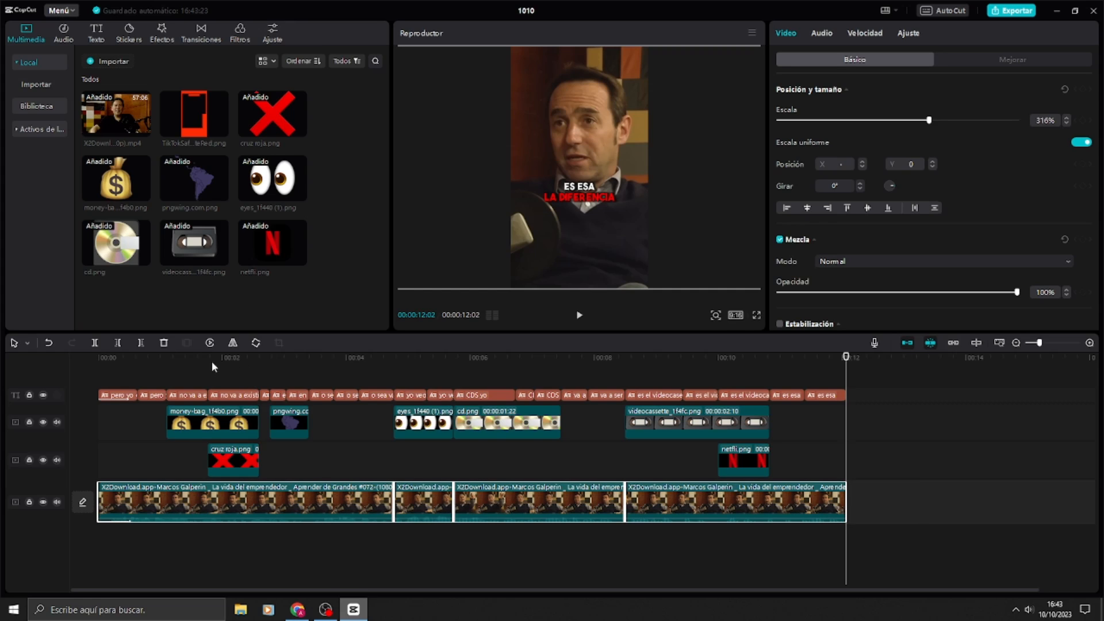
click(209, 343)
click(553, 333)
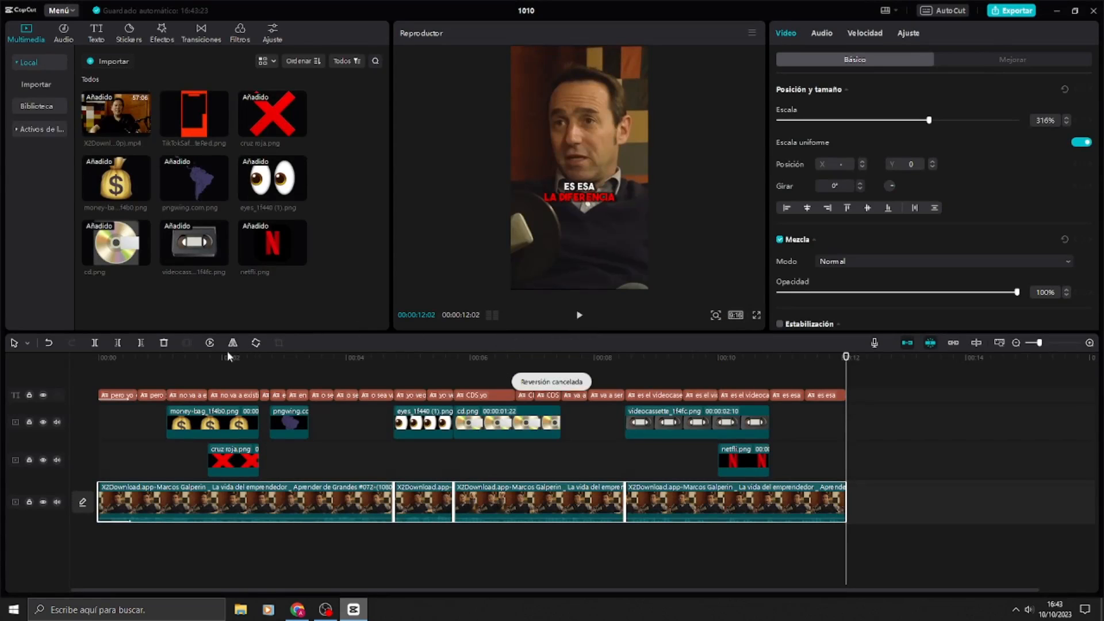
Step: Preview the Zoom 1 entrance animation on the money bag overlay and apply the Sacudida entrance animation instead
drag(181, 357, 218, 357)
click(221, 424)
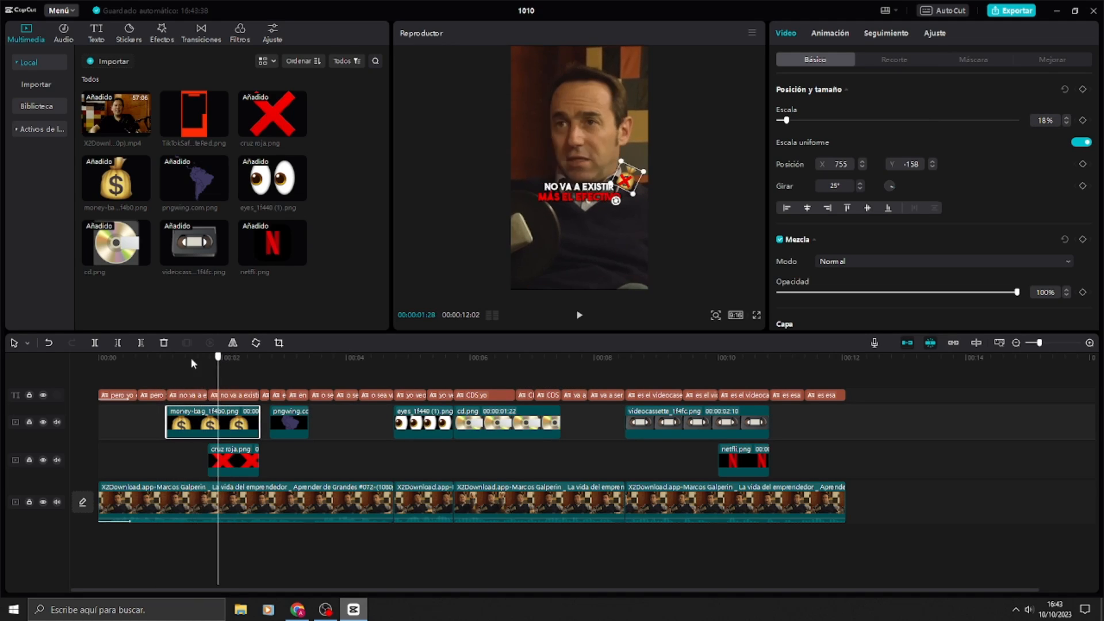
click(192, 358)
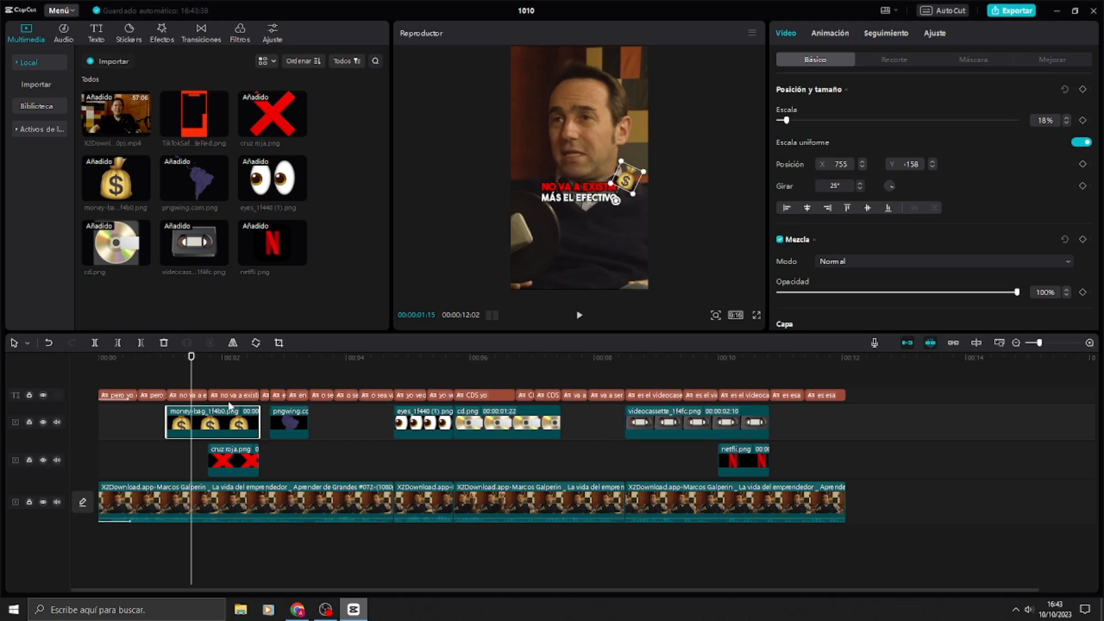
click(831, 33)
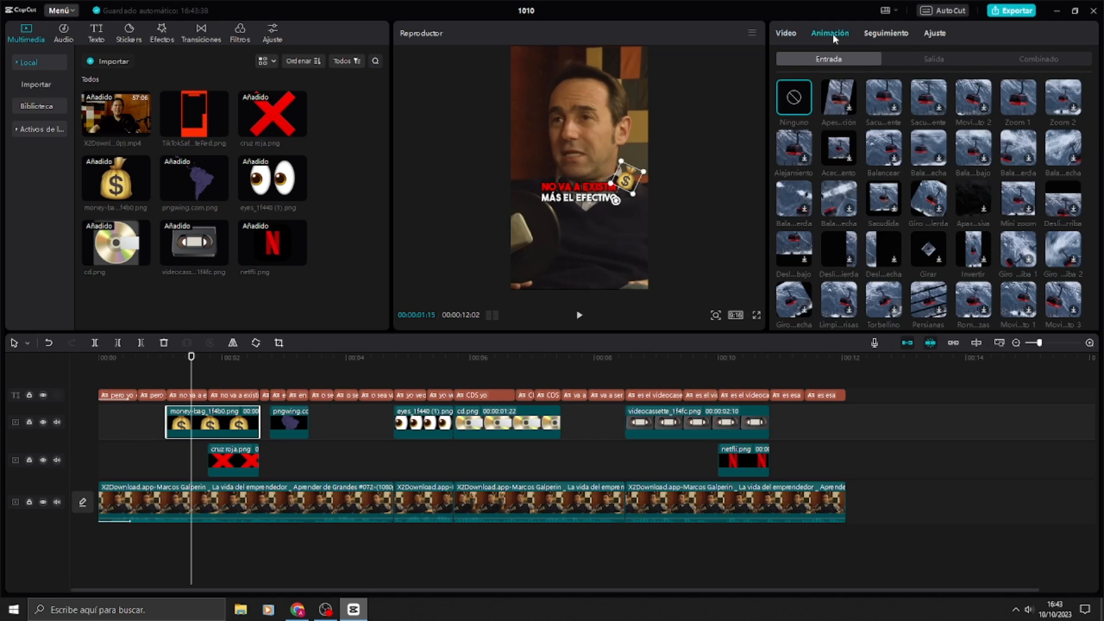
click(1019, 63)
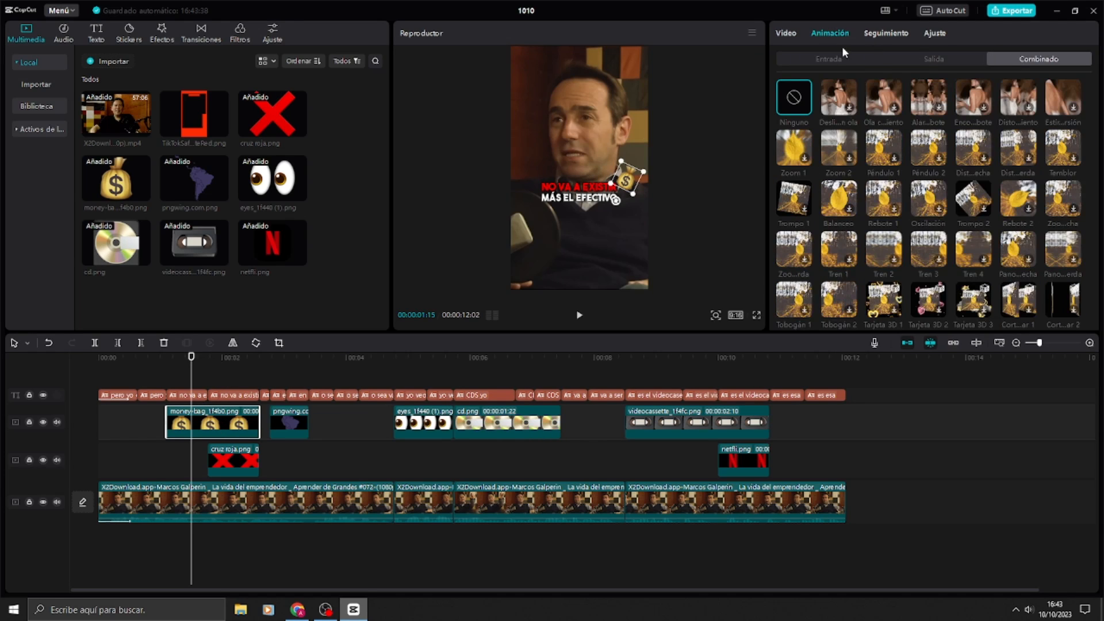
click(834, 62)
click(1016, 102)
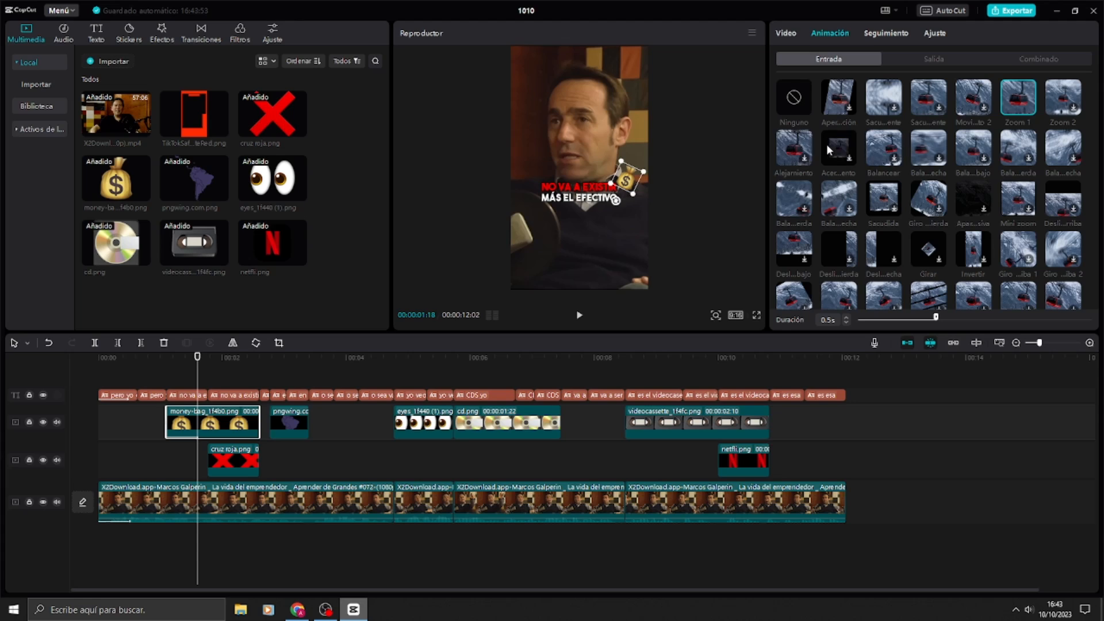
click(883, 198)
Step: Apply an entrance animation to the red cross overlay
click(233, 460)
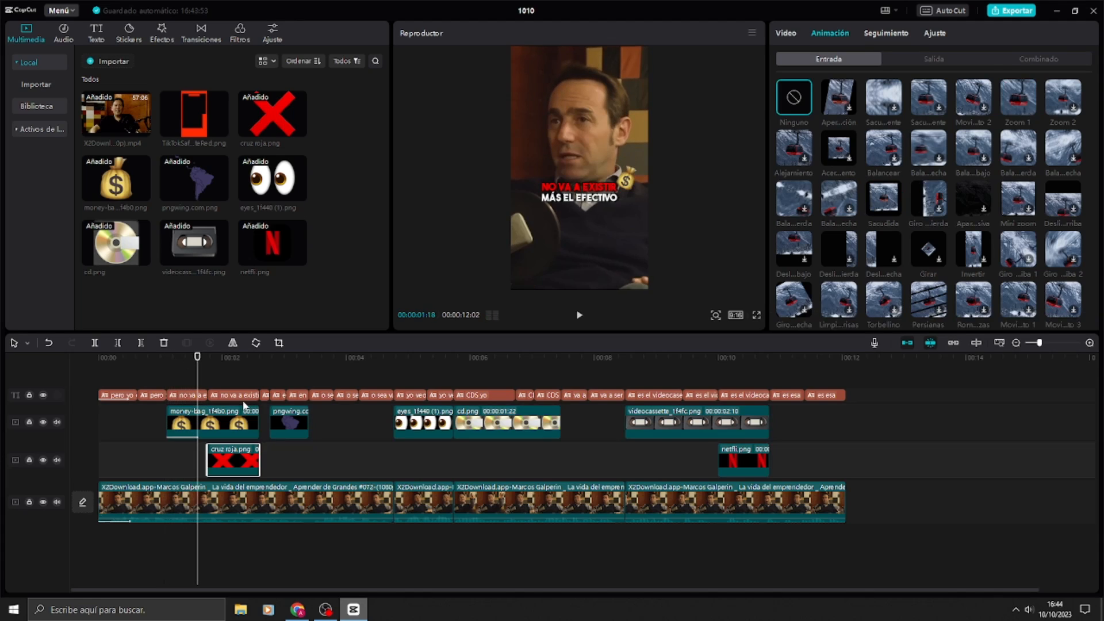
click(226, 371)
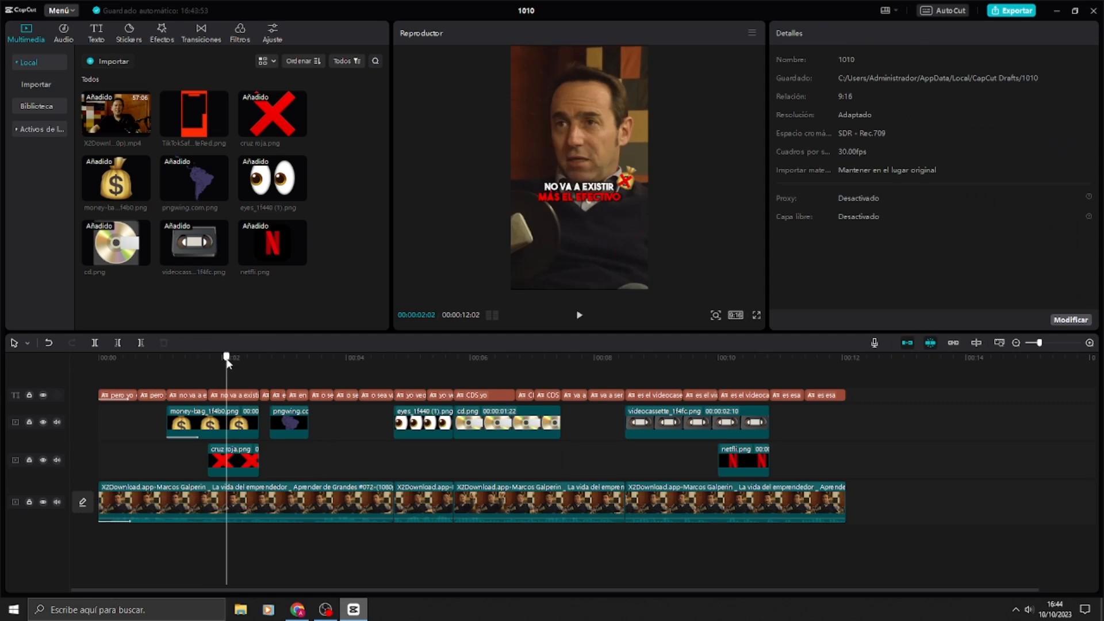
click(237, 460)
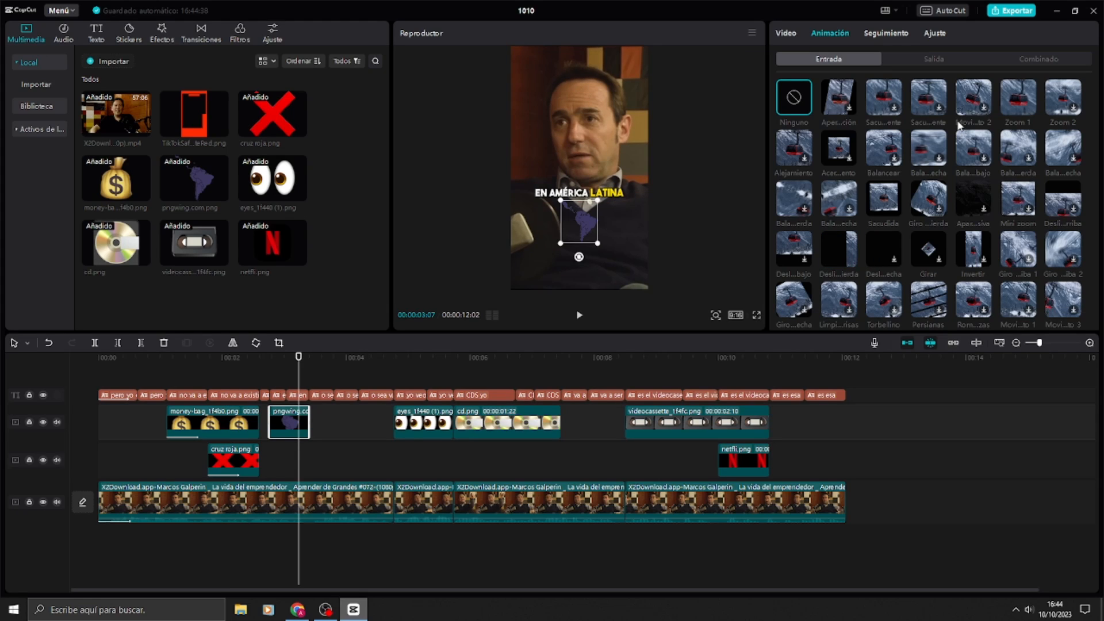
Step: Apply the Zoom 2 combined animation to the South America map overlay
click(886, 33)
click(826, 30)
click(1051, 62)
click(839, 148)
Step: Split the first main video clip at 00:00:04:06, where the word ANECDÓTICO is highlighted
click(358, 357)
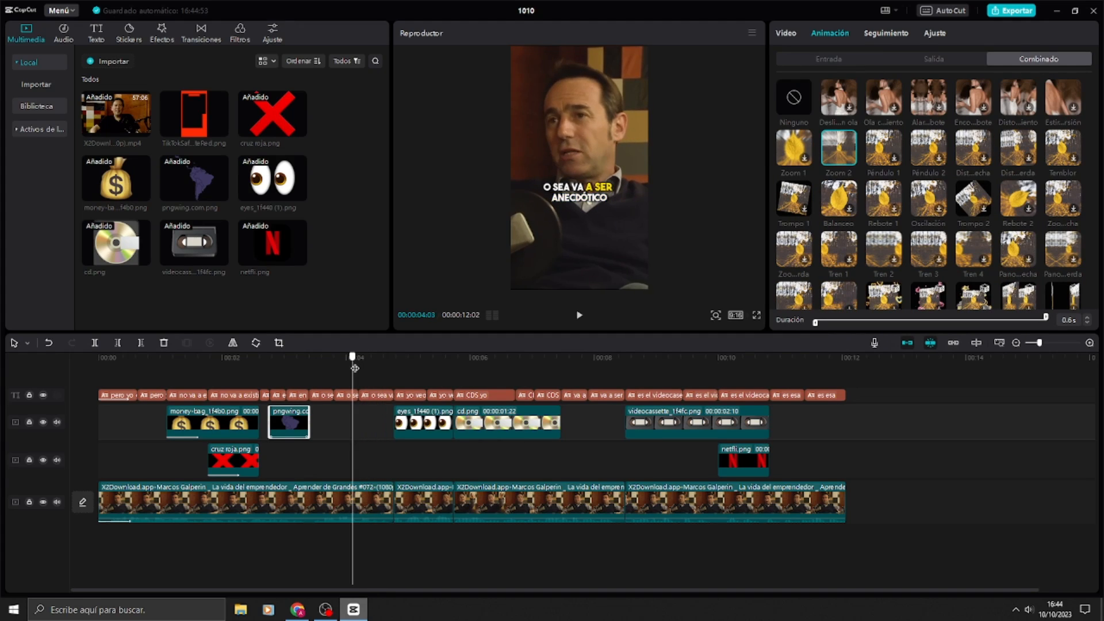
click(367, 492)
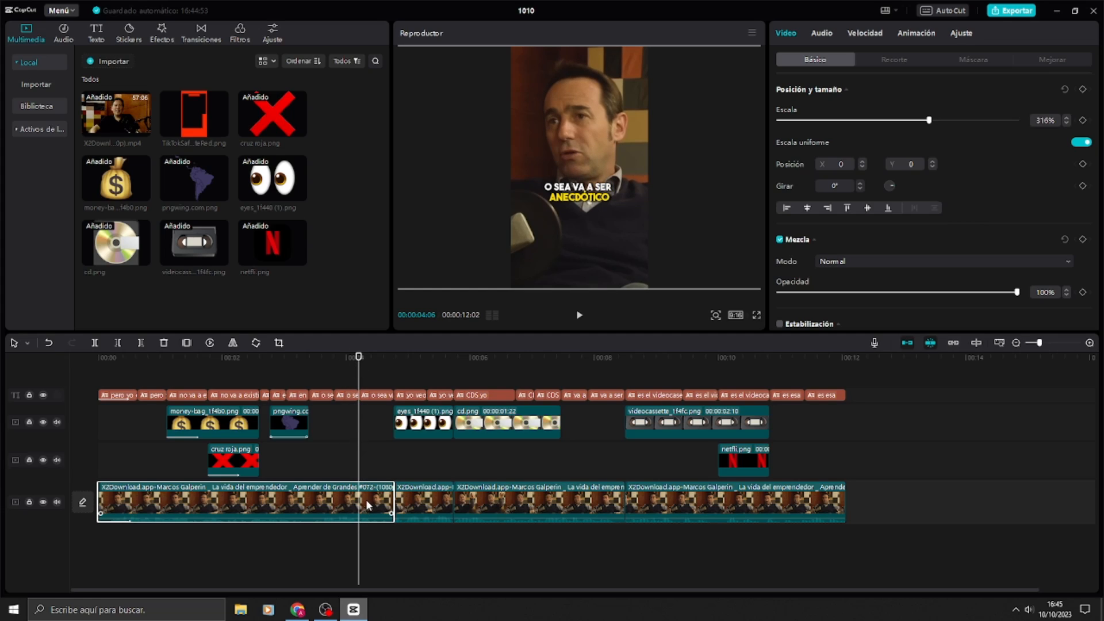
key(ctrl+b)
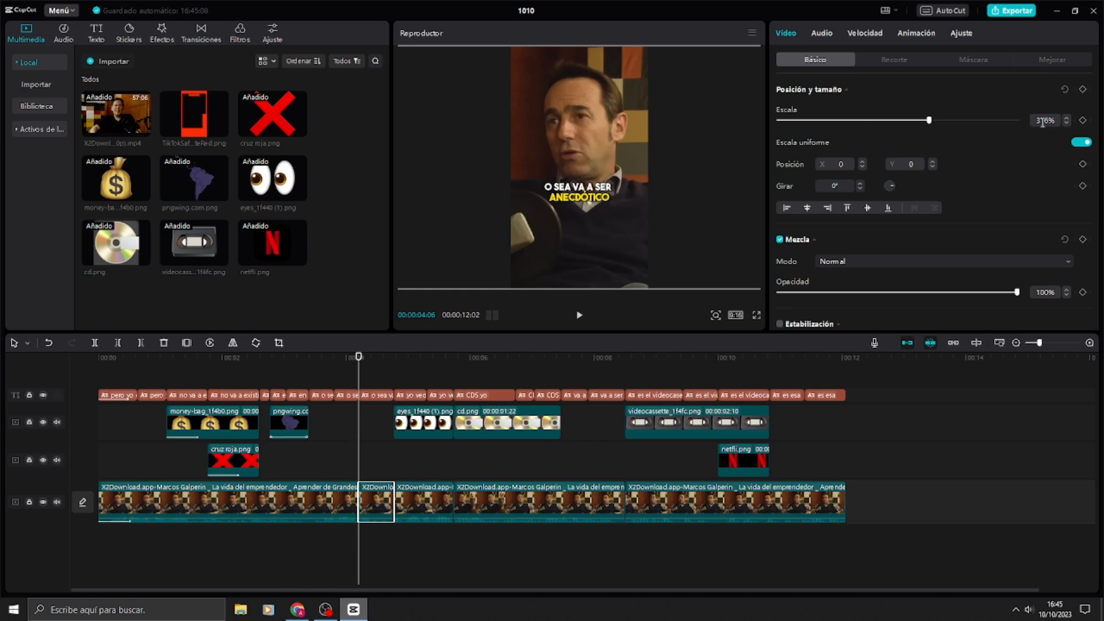
Step: Set the scale of the short segment after the split to 350% and play across the cut to check the zoom
click(377, 360)
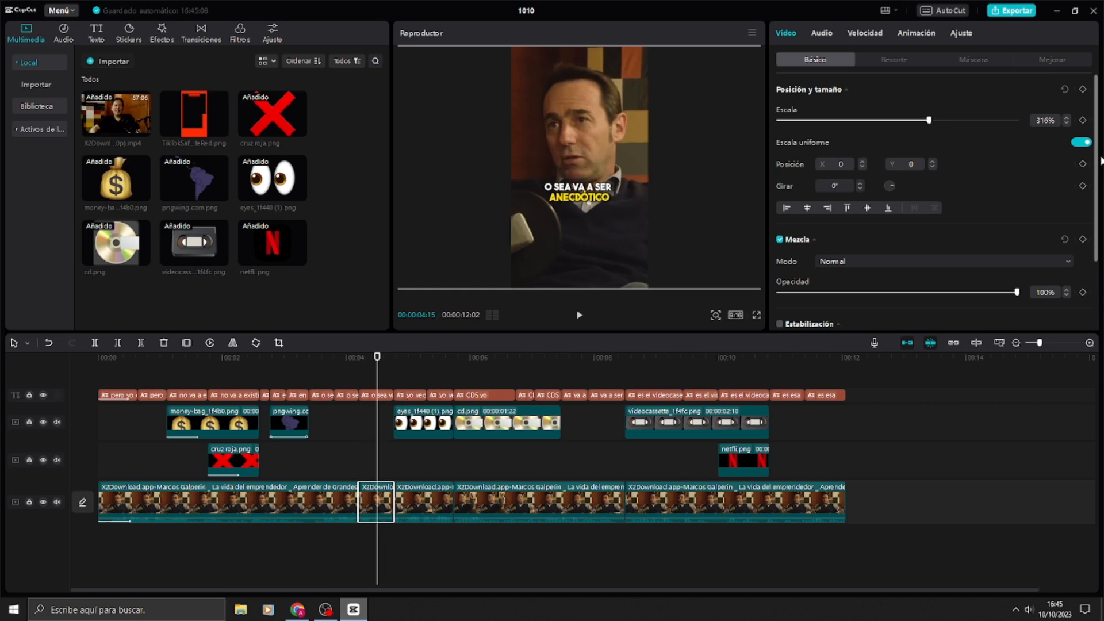
click(1048, 120)
text(350)
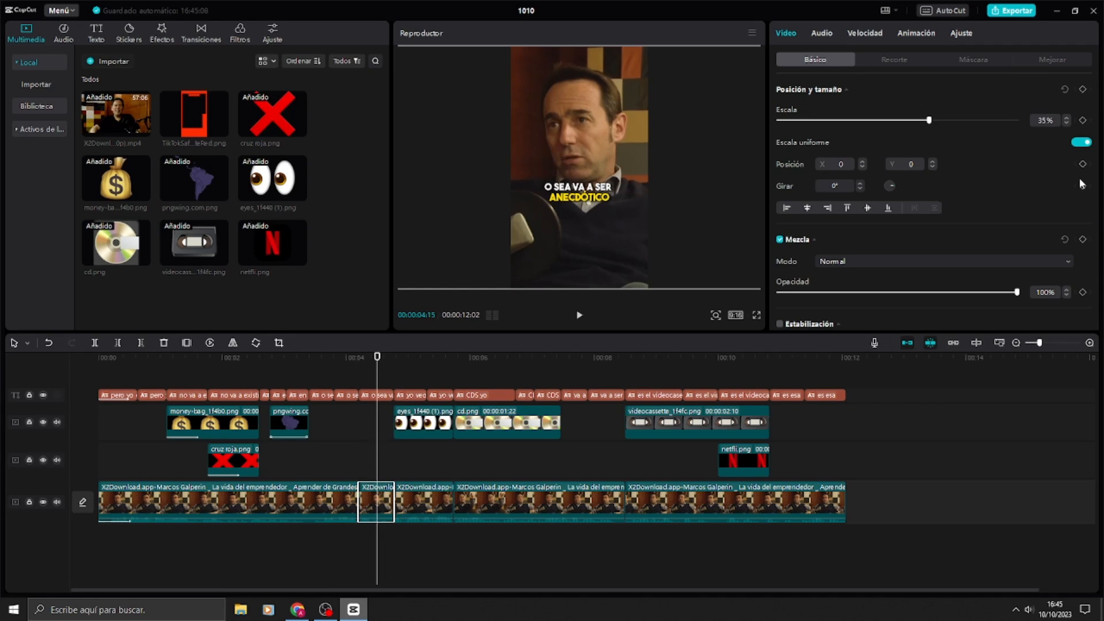
key(Return)
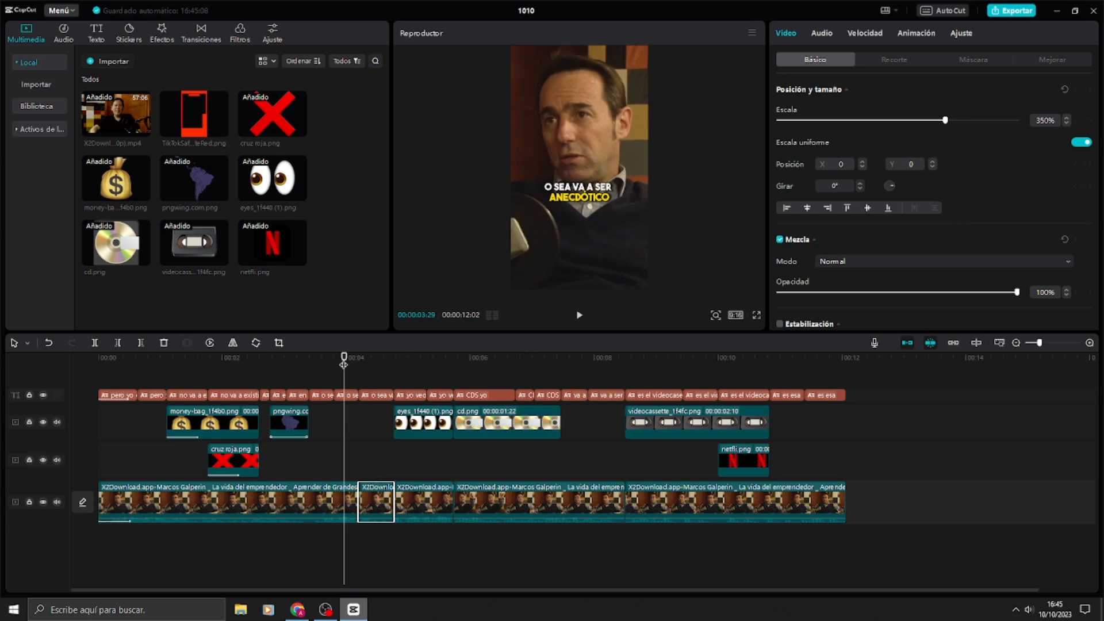
key(space)
key(space)
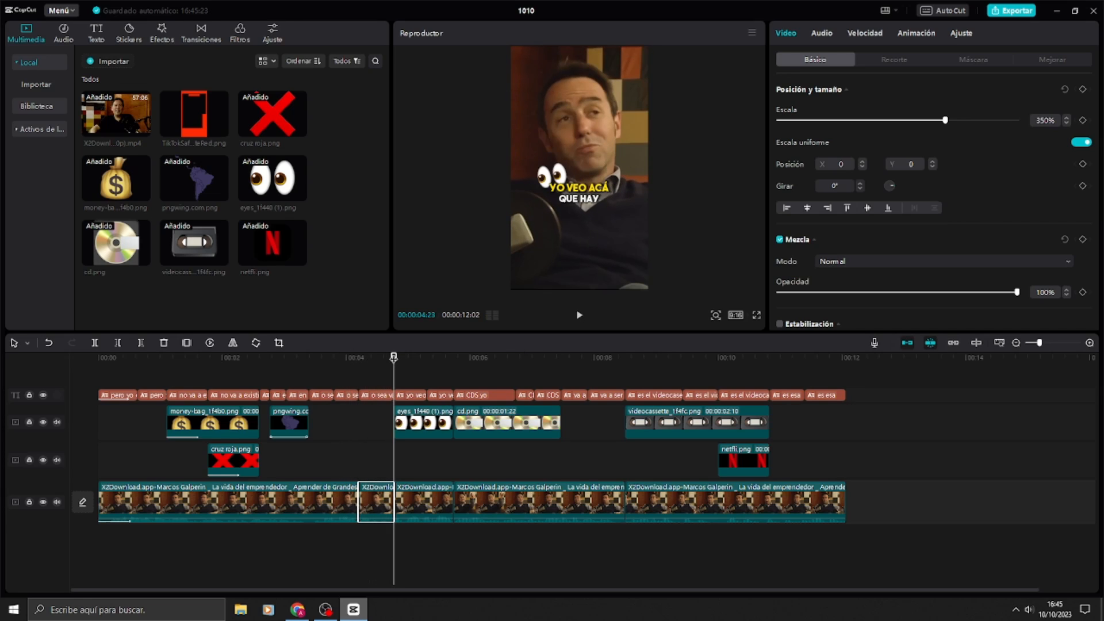
Step: Open the entrance animation options for the eyes emoji overlay that starts at 00:00:04:23
mouse_move(394, 357)
mouse_down()
mouse_move(419, 359)
mouse_move(393, 365)
mouse_up()
click(424, 423)
click(884, 34)
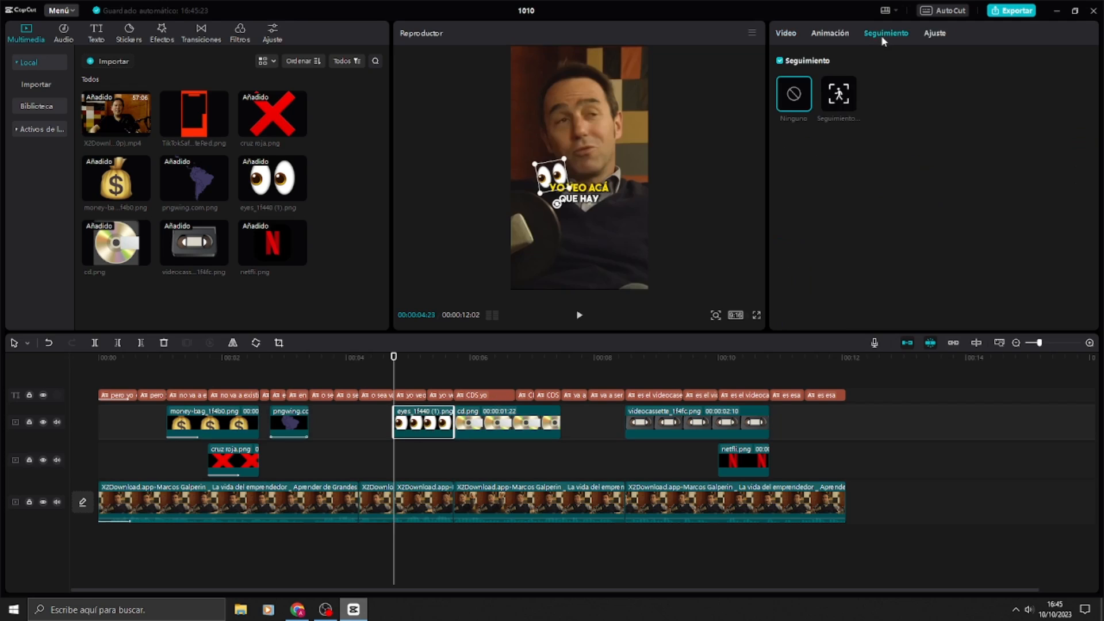
click(817, 32)
click(852, 63)
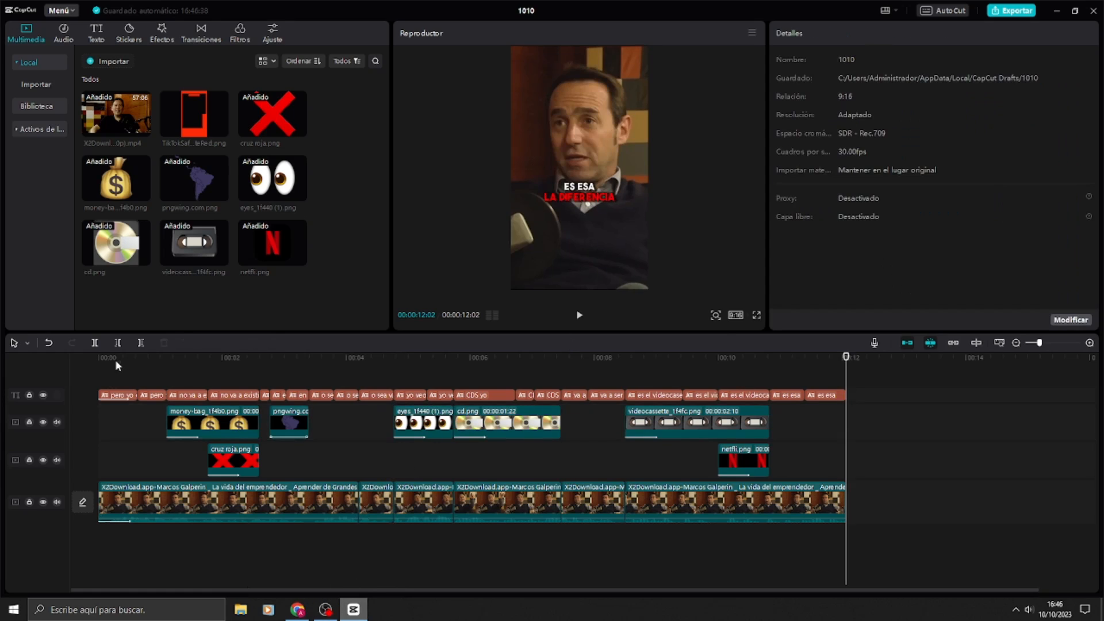
Step: Play the whole edited clip from the start to check the overlay animations and zoom cuts
mouse_move(113, 364)
mouse_down()
mouse_move(100, 364)
mouse_move(166, 362)
mouse_move(111, 366)
mouse_up()
key(space)
click(325, 610)
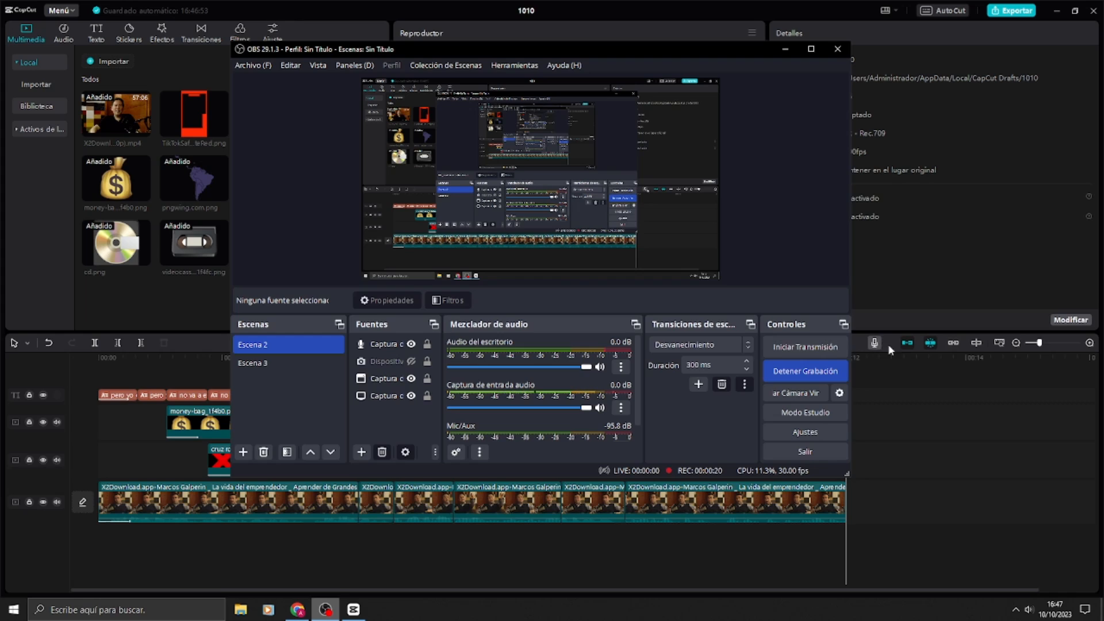
click(919, 430)
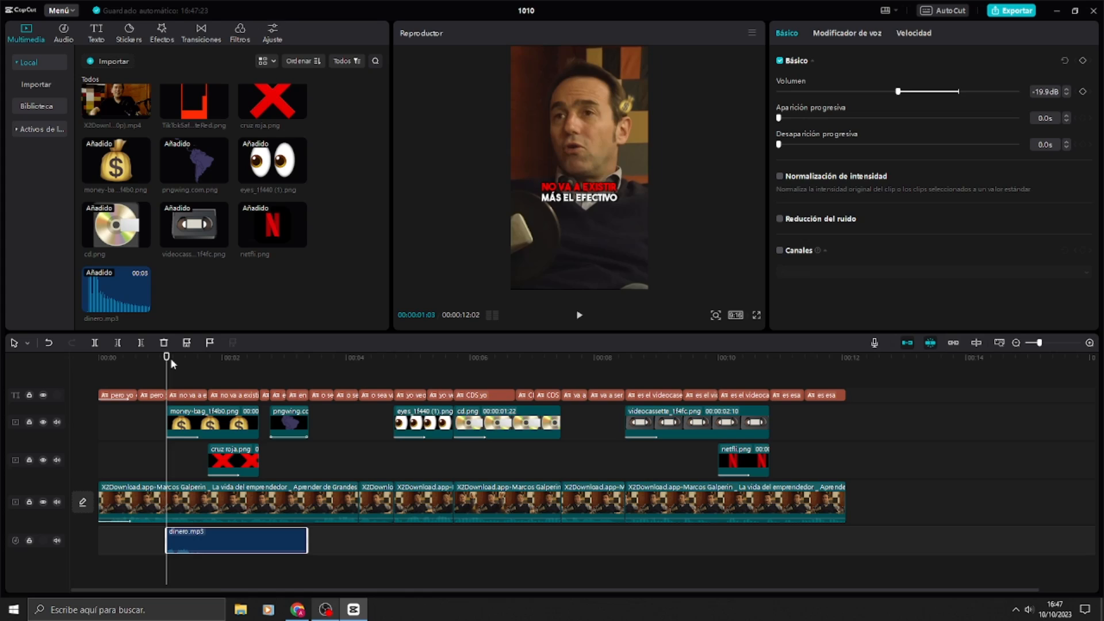
Step: Play the section from the money bag overlay's start at 00:00:01:03 to check the dinero.mp3 sound effect
mouse_move(170, 358)
mouse_down()
mouse_move(209, 371)
mouse_move(167, 374)
mouse_up()
key(space)
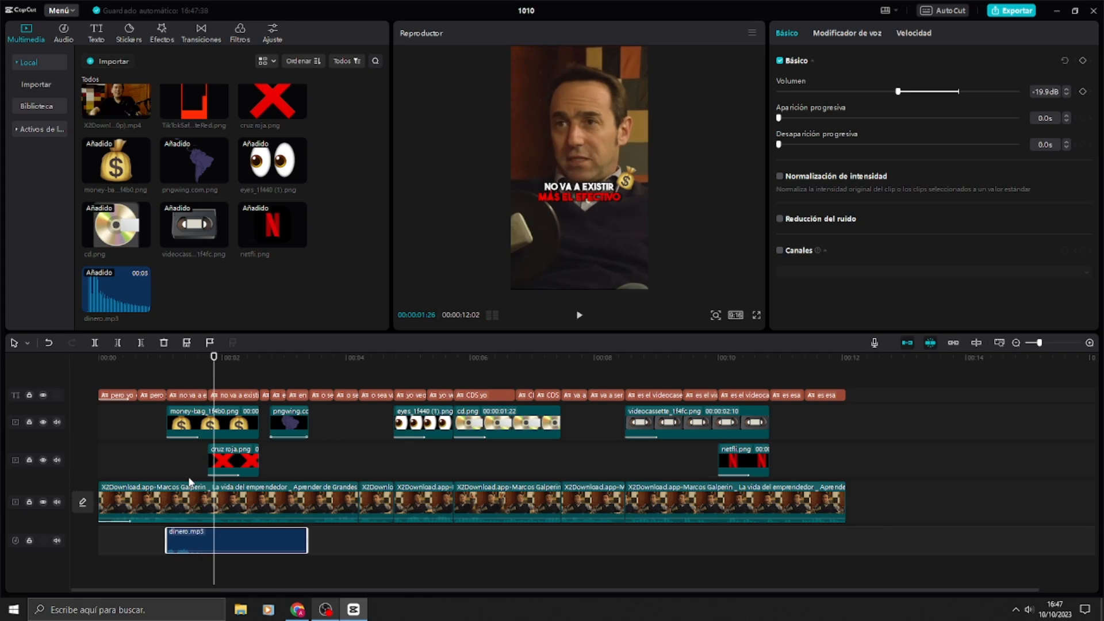
key(space)
key(space)
key(Up)
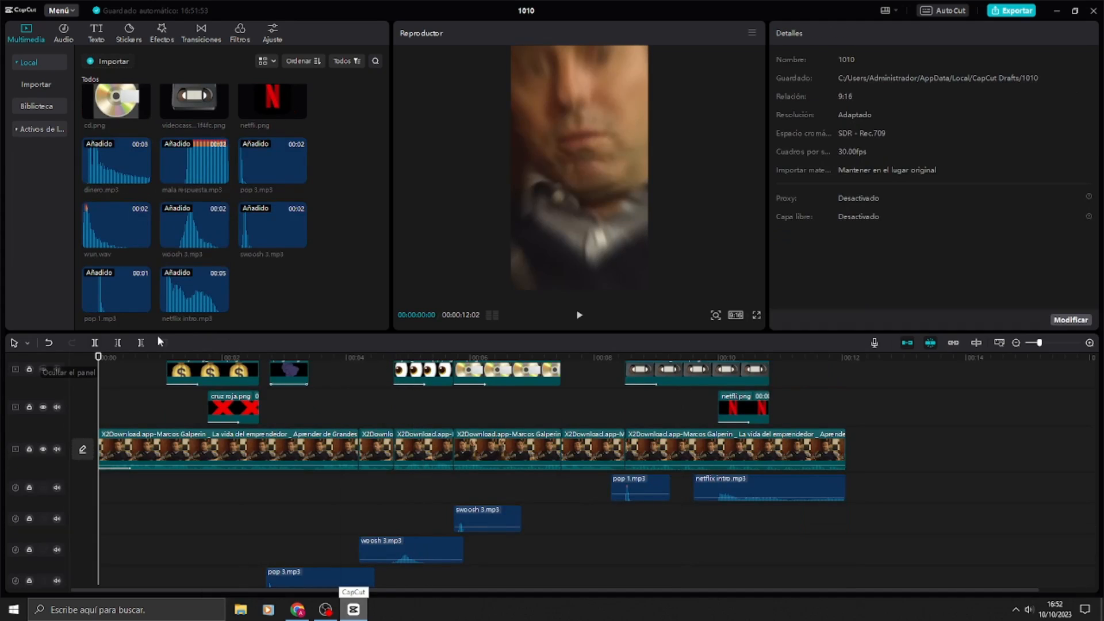
Step: Watch the whole clip with its sound effects in full screen, and return the playhead to the start
scroll(319, 440, up, 1)
scroll(341, 404, up, 1)
scroll(402, 438, down, 1)
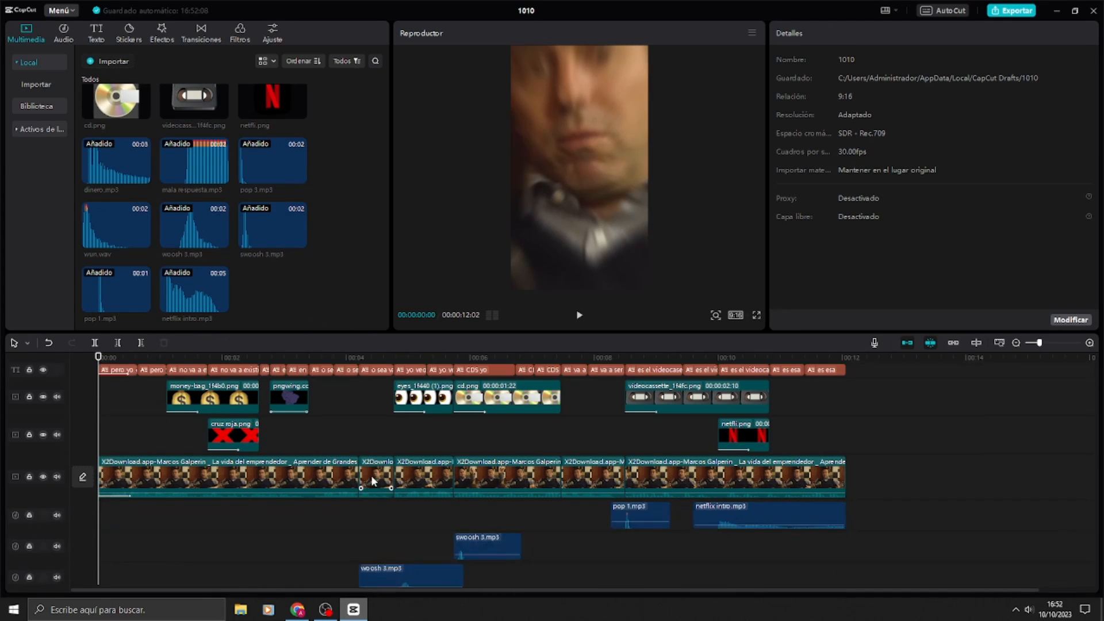
scroll(425, 440, up, 1)
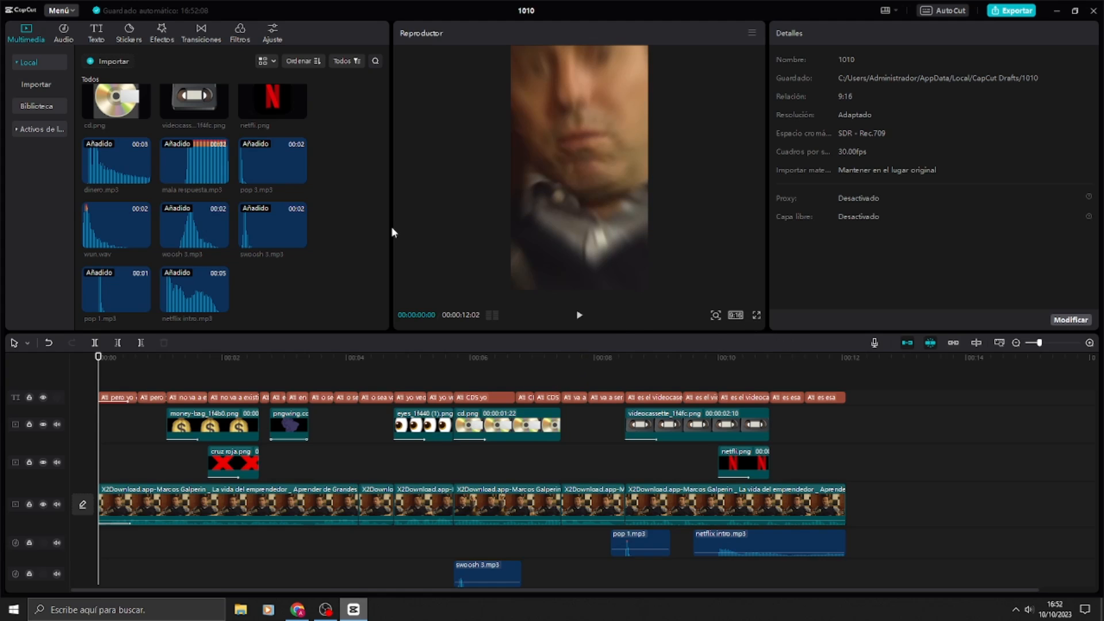
click(757, 316)
key(space)
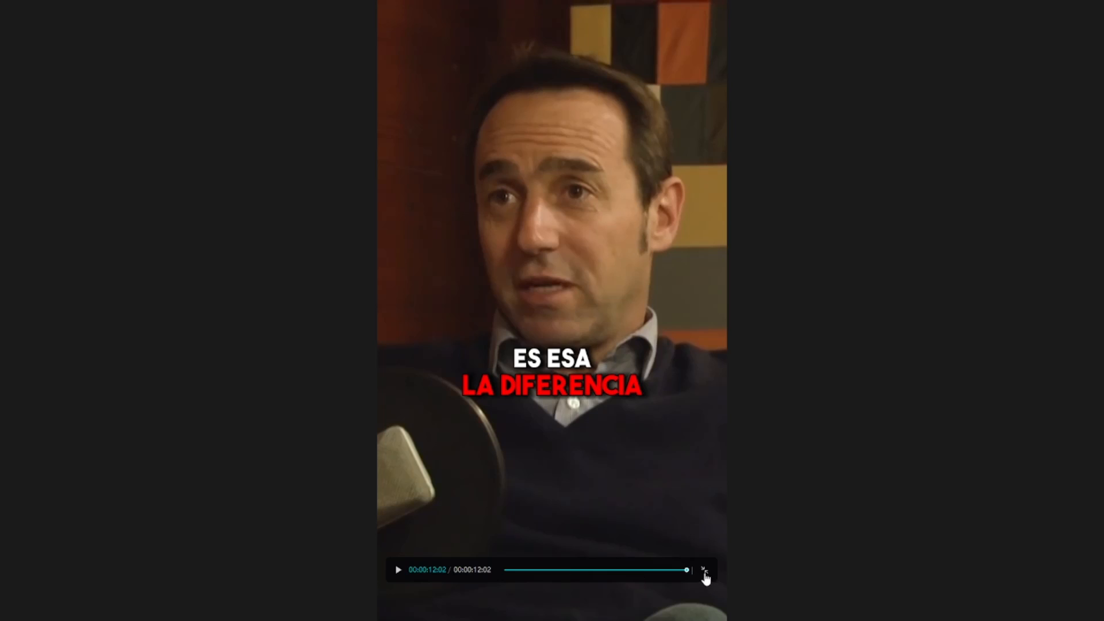
click(704, 572)
drag(129, 366, 54, 377)
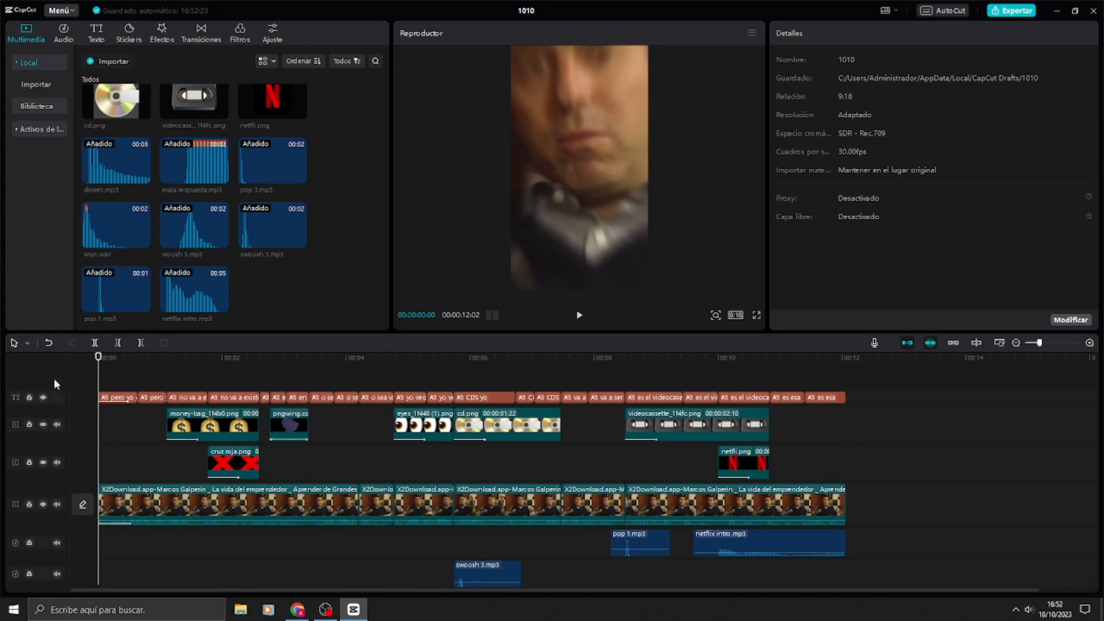
Step: Examine the sound effect tracks and the amerycan psyco theme.mp3 music track beneath the main video
scroll(352, 453, down, 5)
scroll(351, 451, up, 3)
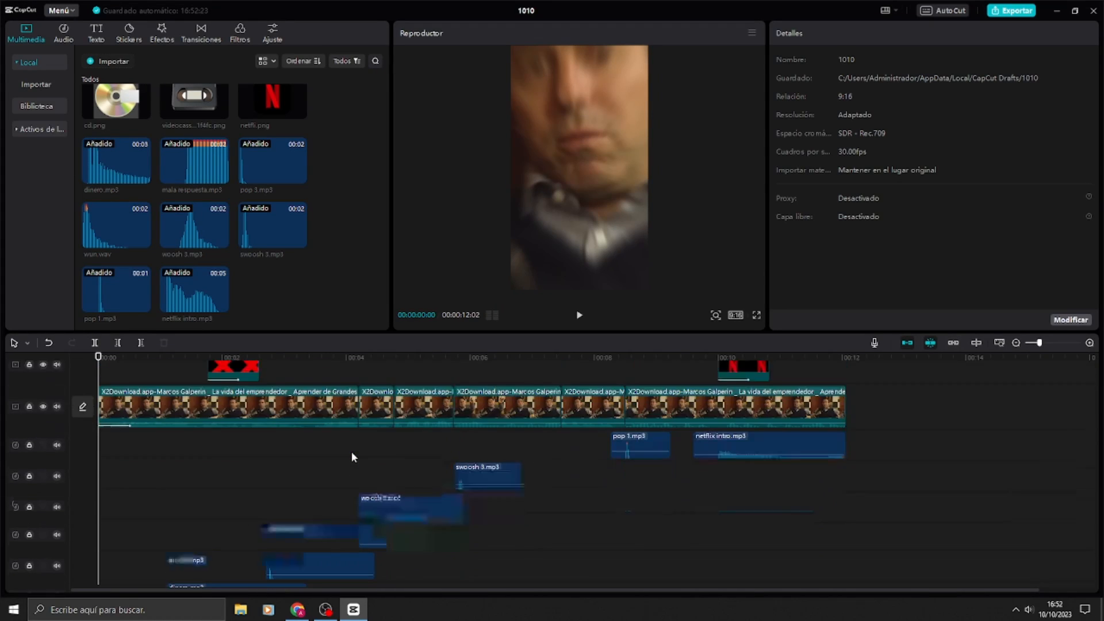
scroll(350, 451, down, 3)
scroll(350, 451, up, 3)
scroll(352, 456, down, 3)
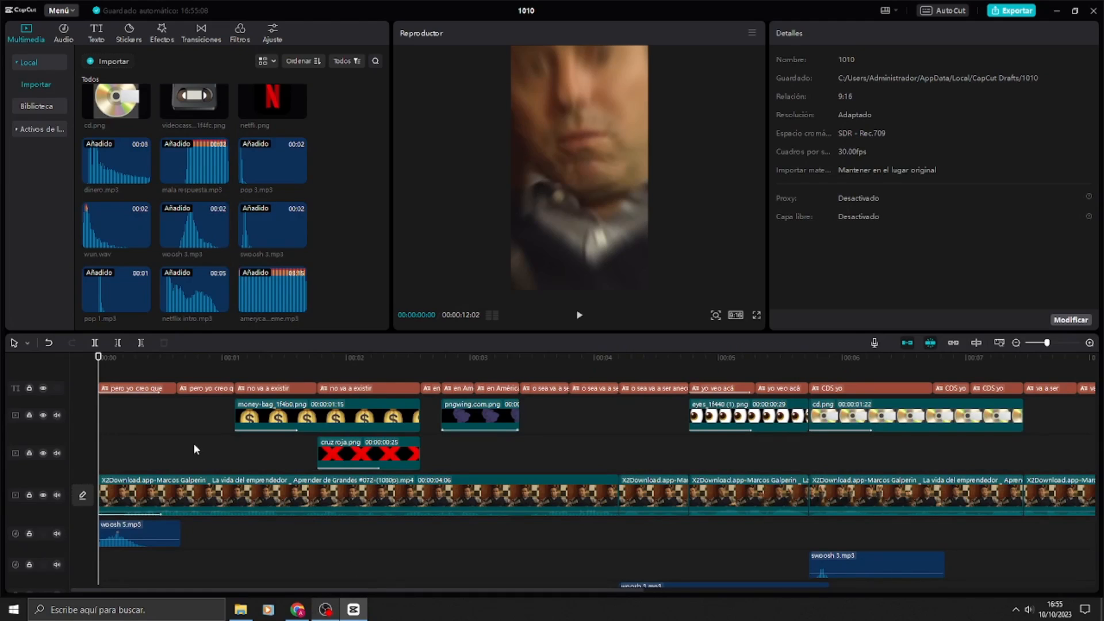
scroll(279, 486, down, 3)
scroll(280, 485, down, 3)
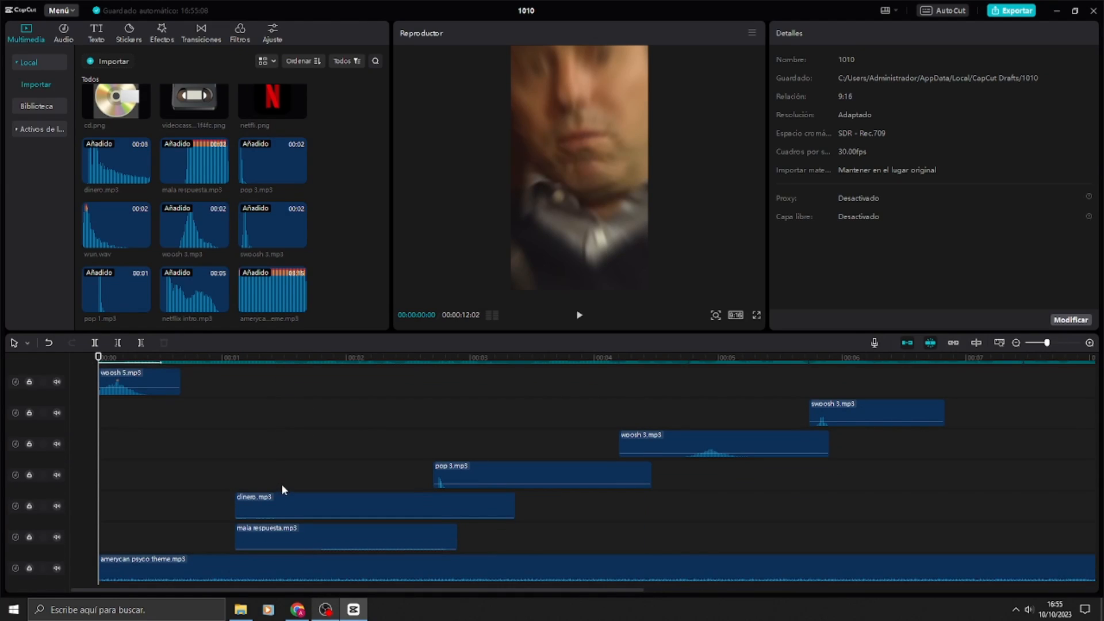
drag(200, 357, 222, 357)
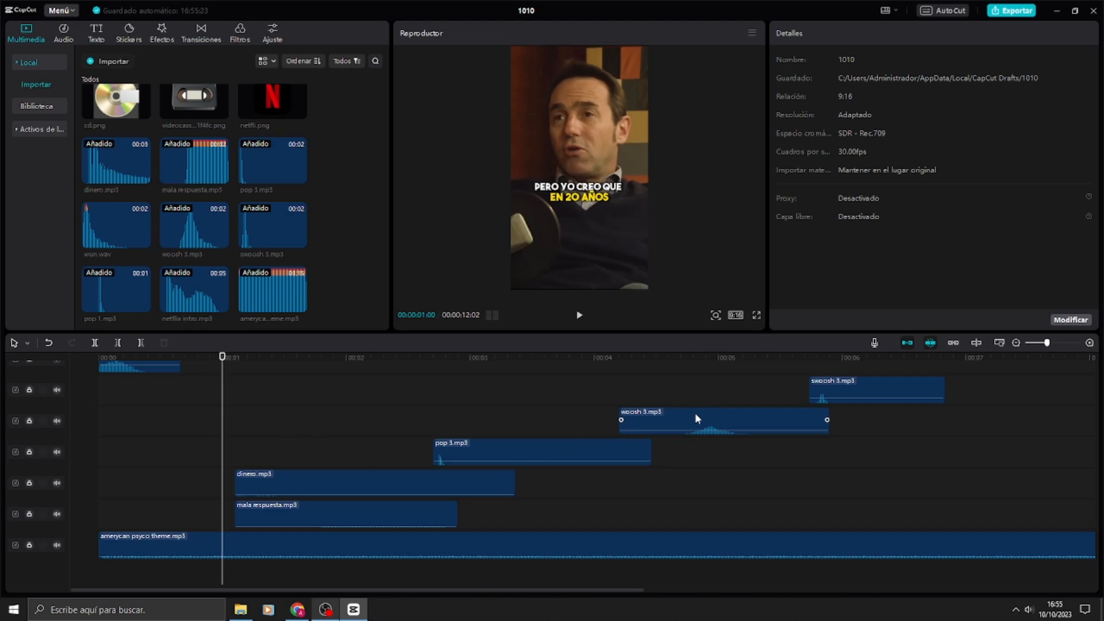
scroll(694, 413, up, 4)
scroll(689, 423, down, 3)
scroll(596, 418, down, 1)
scroll(469, 415, up, 6)
Step: Compare the sound effect positions with the overlays and cuts, from the opening woosh 5.mp3 to netflix intro.mp3
click(131, 357)
scroll(222, 472, down, 5)
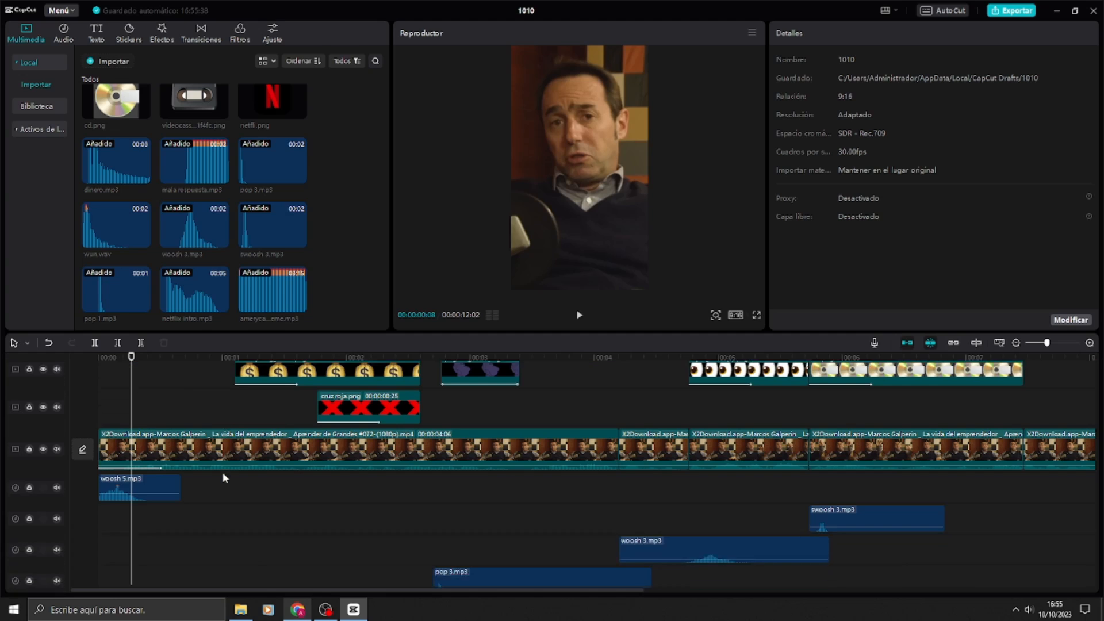
scroll(223, 476, down, 1)
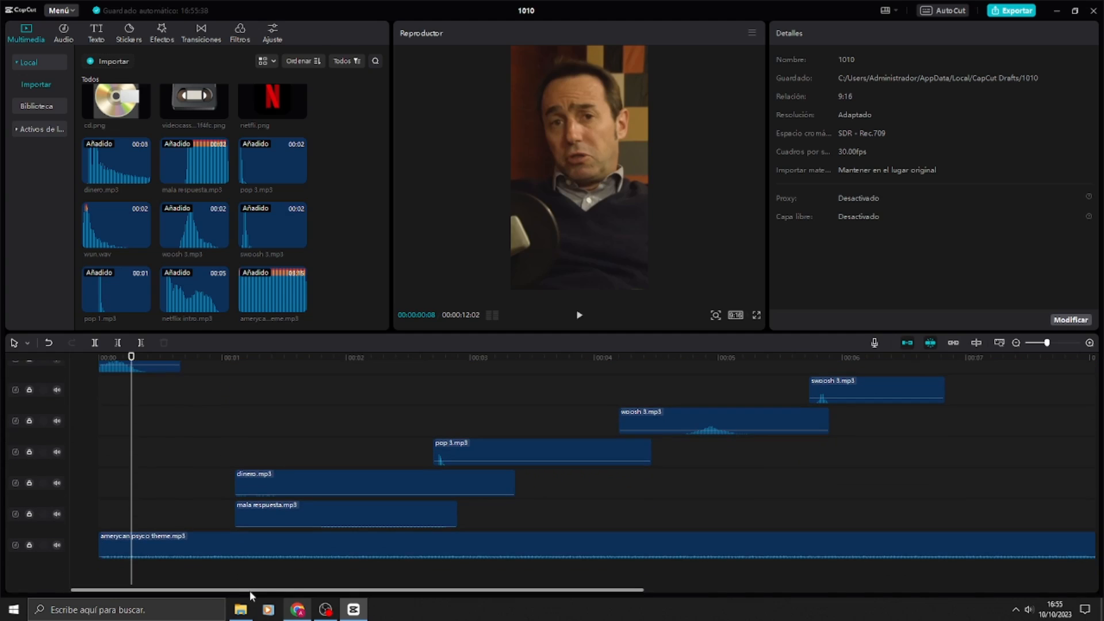
drag(249, 589, 570, 563)
scroll(571, 497, up, 4)
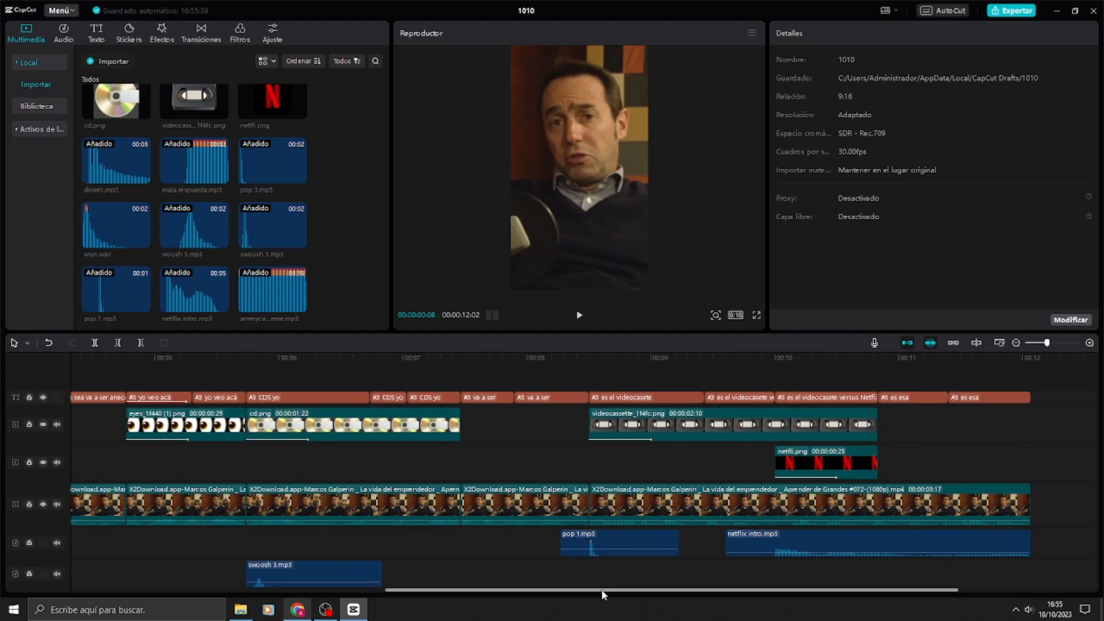
drag(604, 590, 367, 537)
Step: Play from 00:00:04:21 across the "yo veo acá que hay" subtitle and choose Volteo as its entrance animation
click(561, 358)
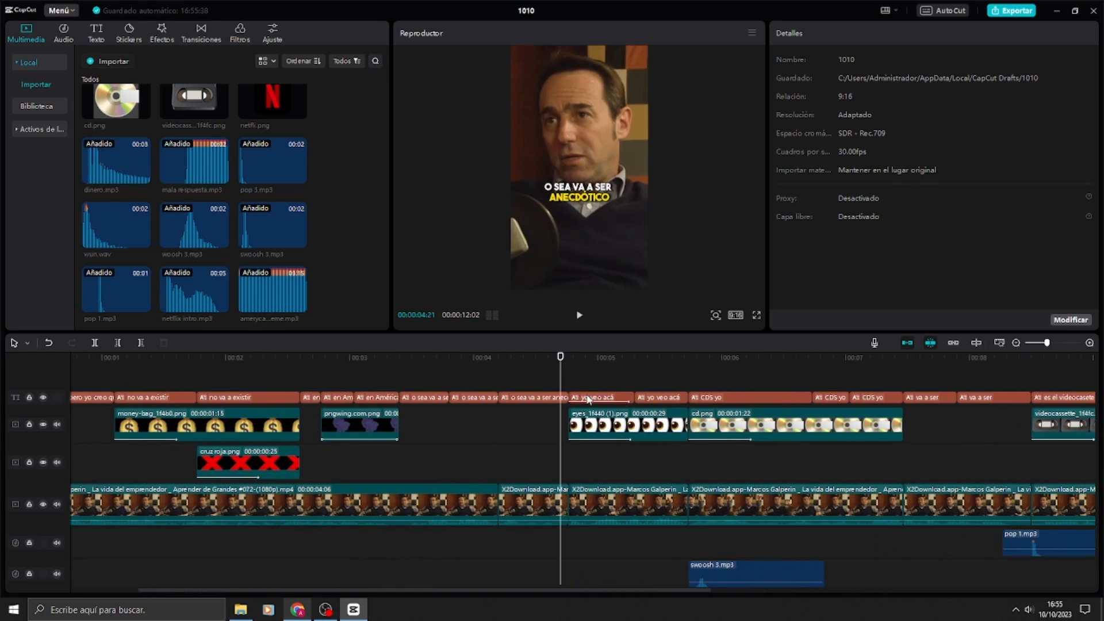
click(575, 316)
click(575, 316)
click(592, 397)
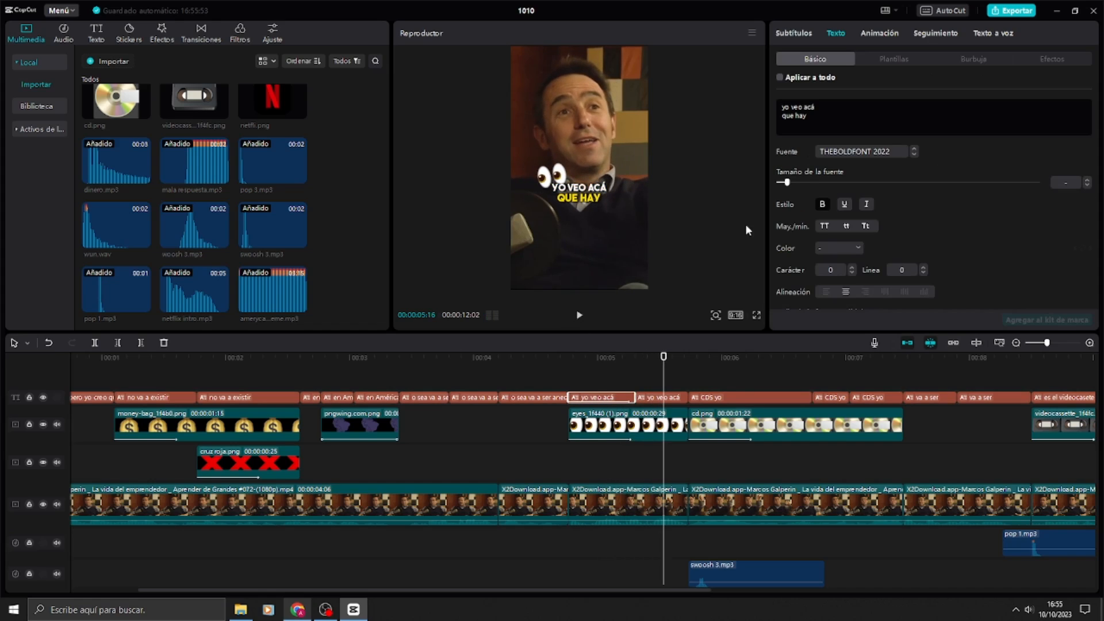
click(883, 34)
click(840, 159)
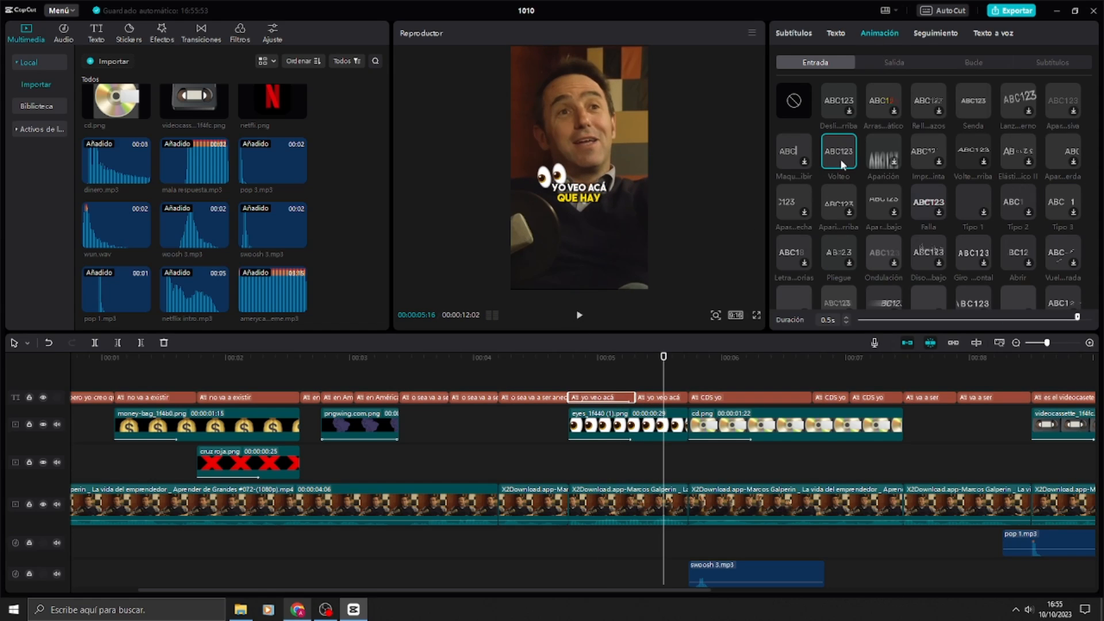
Step: Return the playhead to the start and inspect the volume of the amerycan psyco theme.mp3 track beneath the sound effects
scroll(532, 466, down, 5)
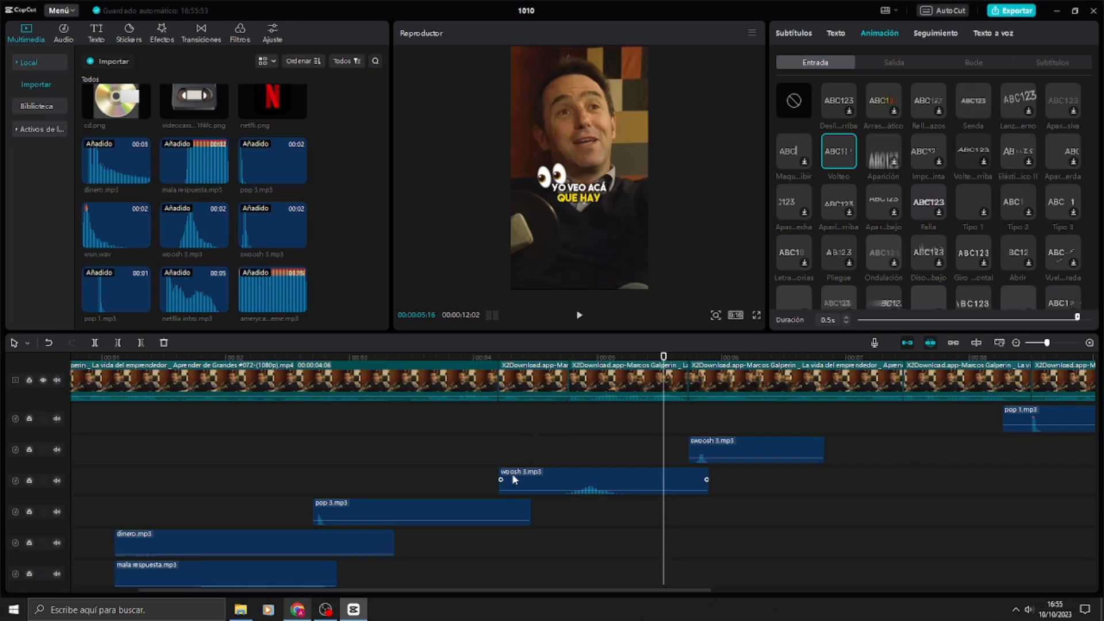
ctrl+scroll(497, 484, down, 1)
ctrl+scroll(497, 485, down, 1)
scroll(440, 465, up, 5)
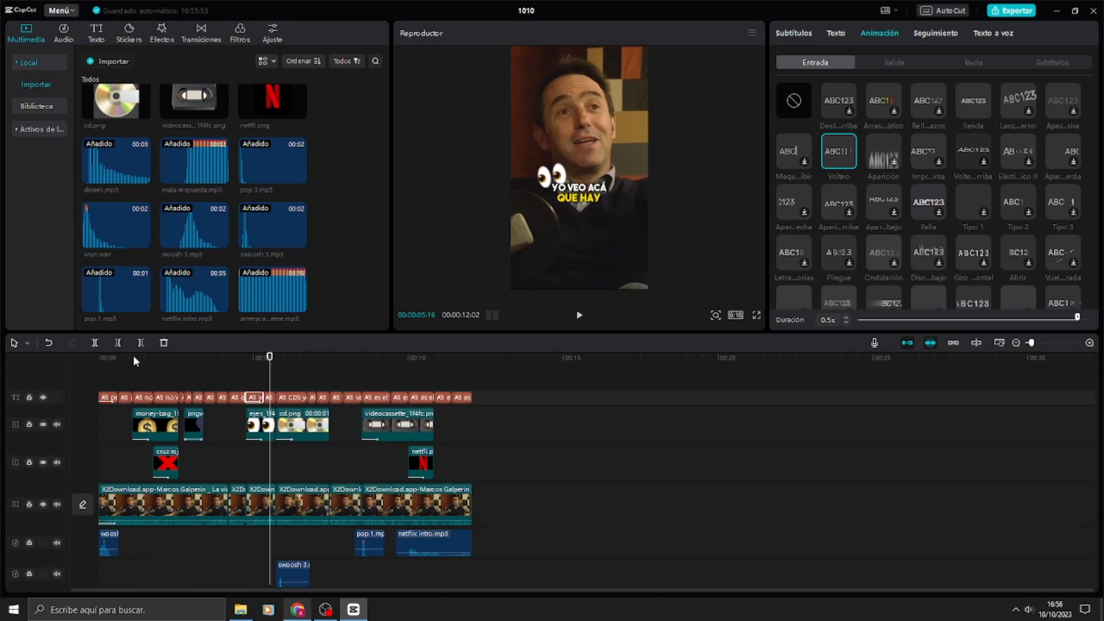
click(89, 358)
scroll(212, 517, down, 5)
click(213, 540)
scroll(212, 532, down, 1)
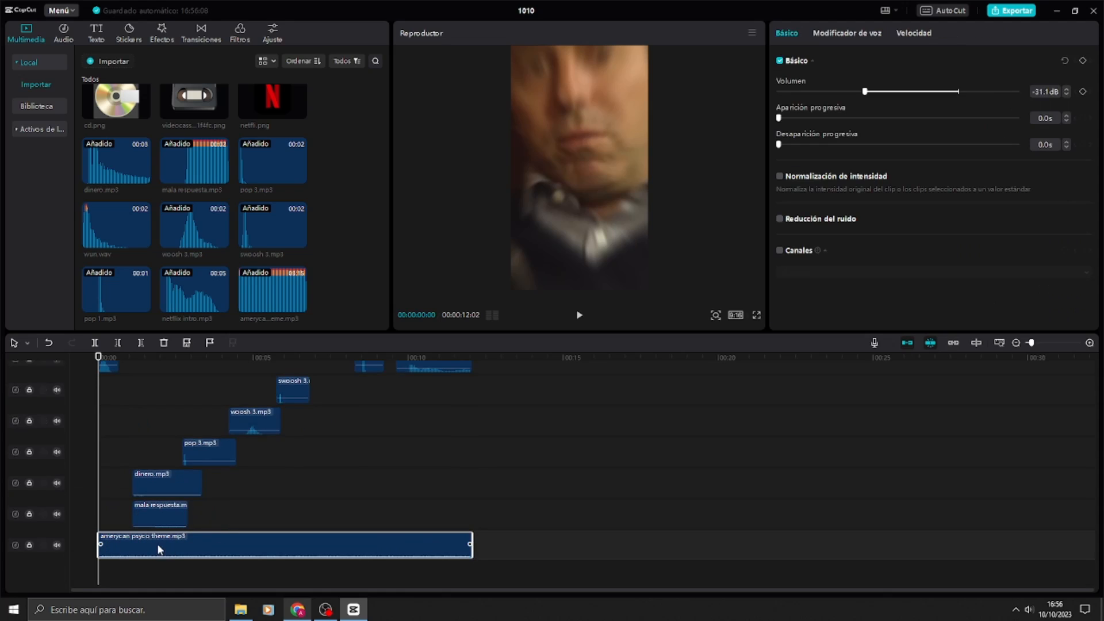
scroll(196, 461, up, 5)
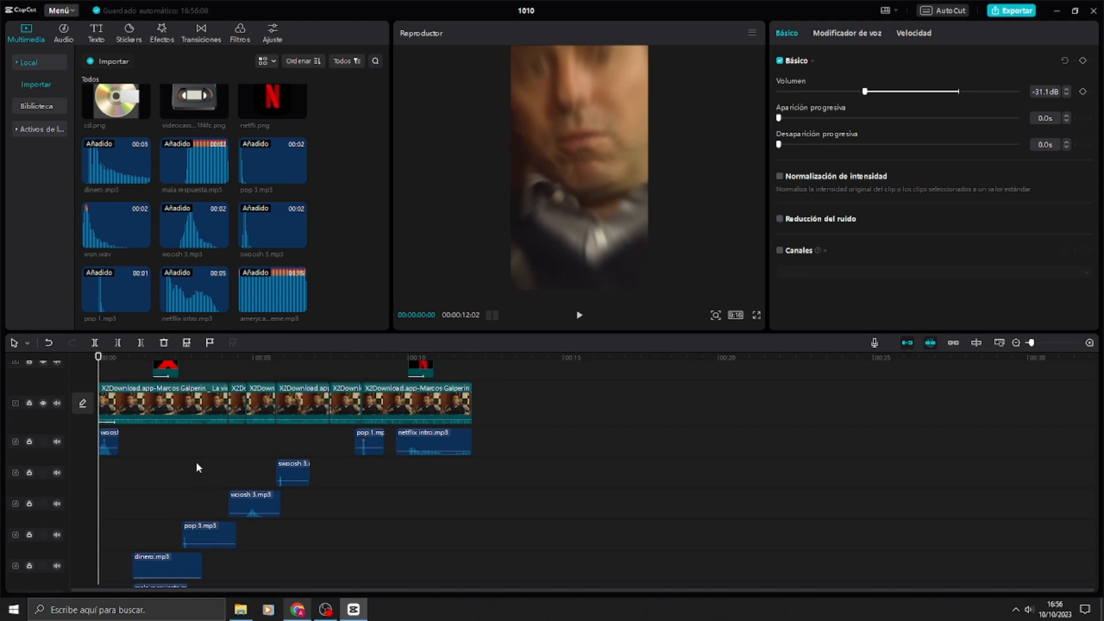
scroll(196, 461, down, 4)
scroll(166, 462, up, 5)
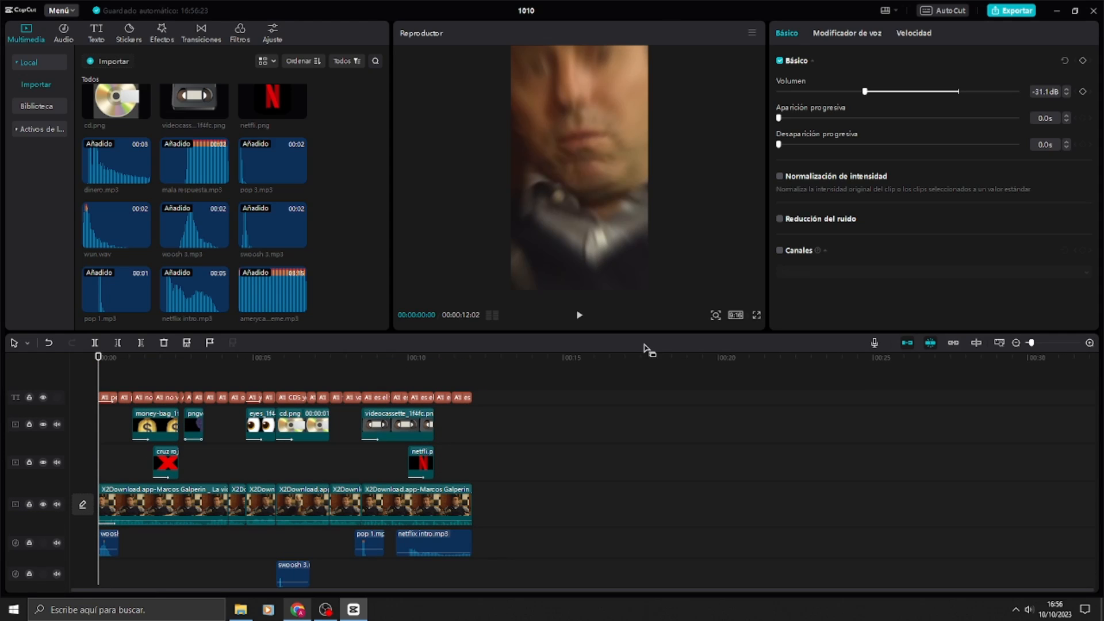
Step: Watch the finished clip with music from start to end in full screen, and return to the editor
click(756, 315)
key(space)
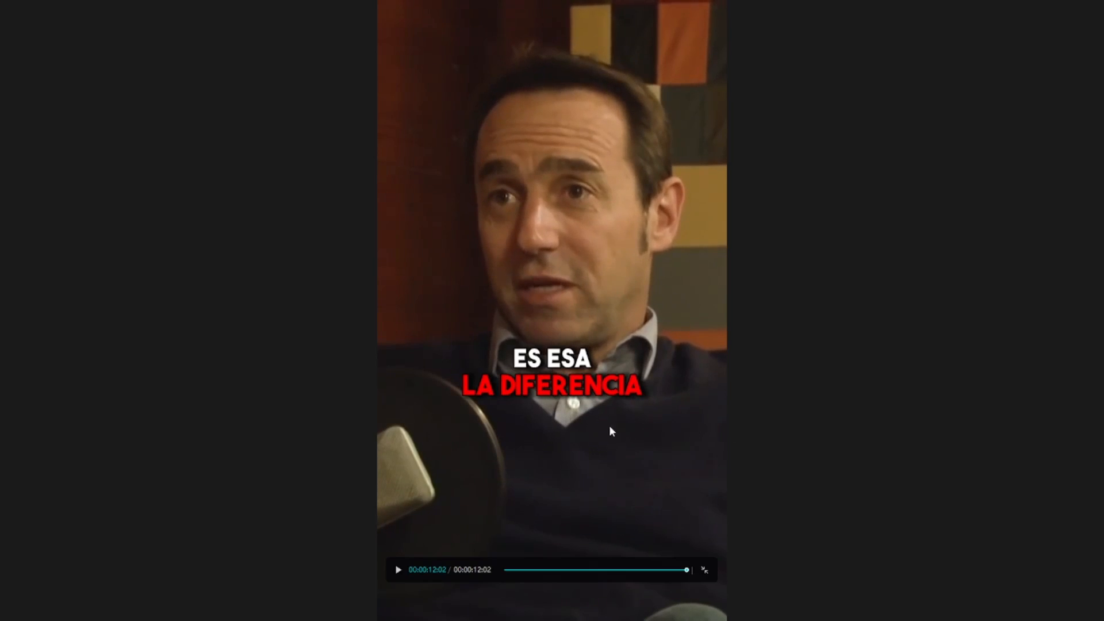
click(704, 570)
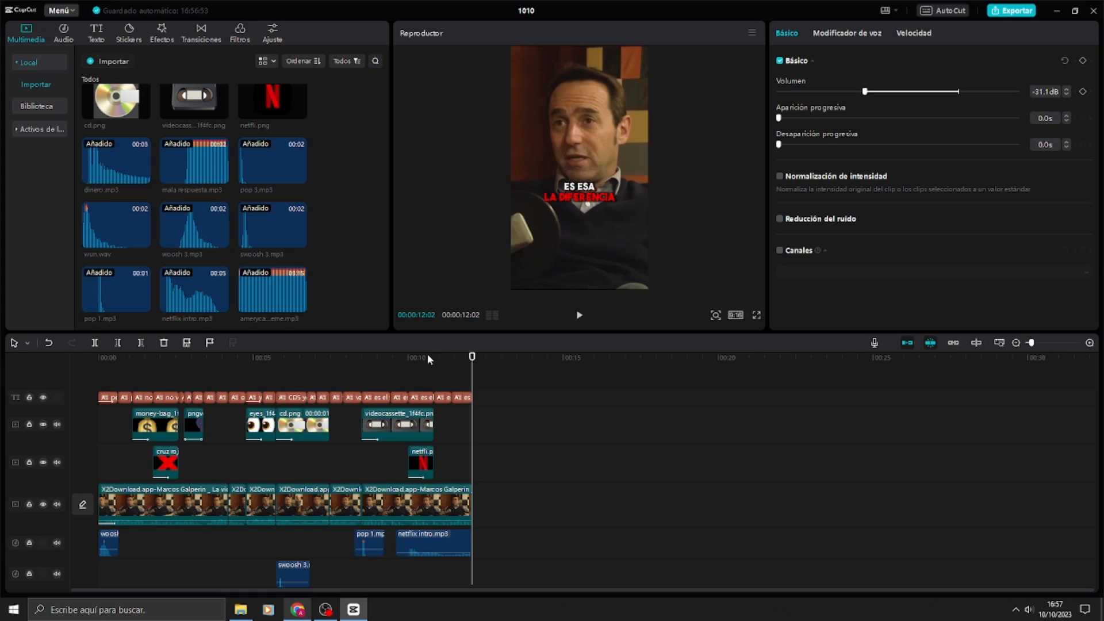
scroll(410, 388, down, 1)
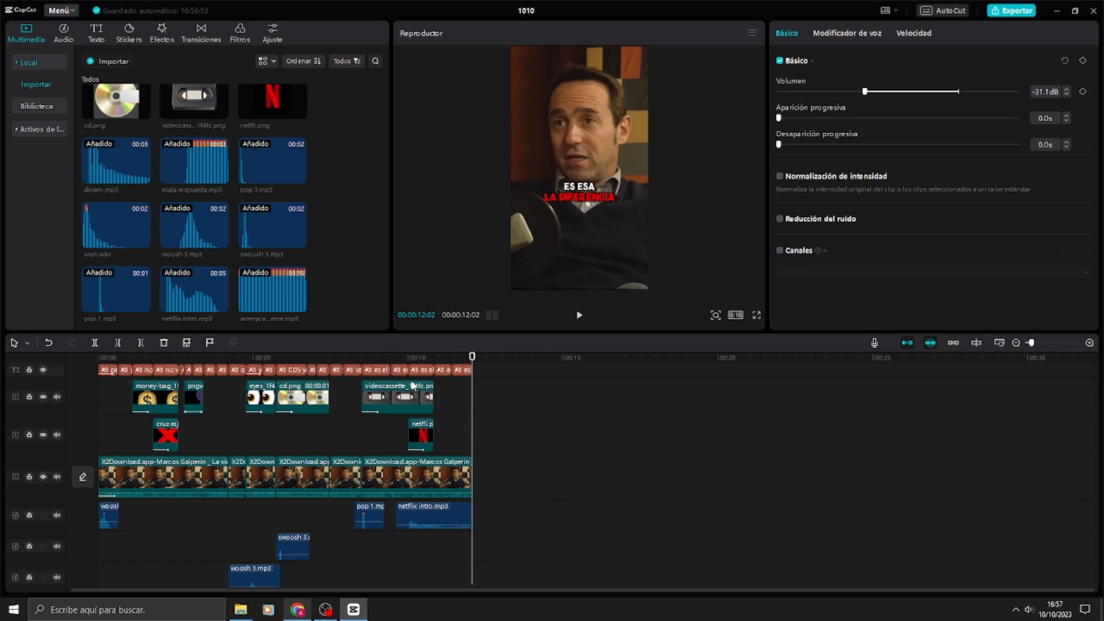
scroll(411, 408, down, 5)
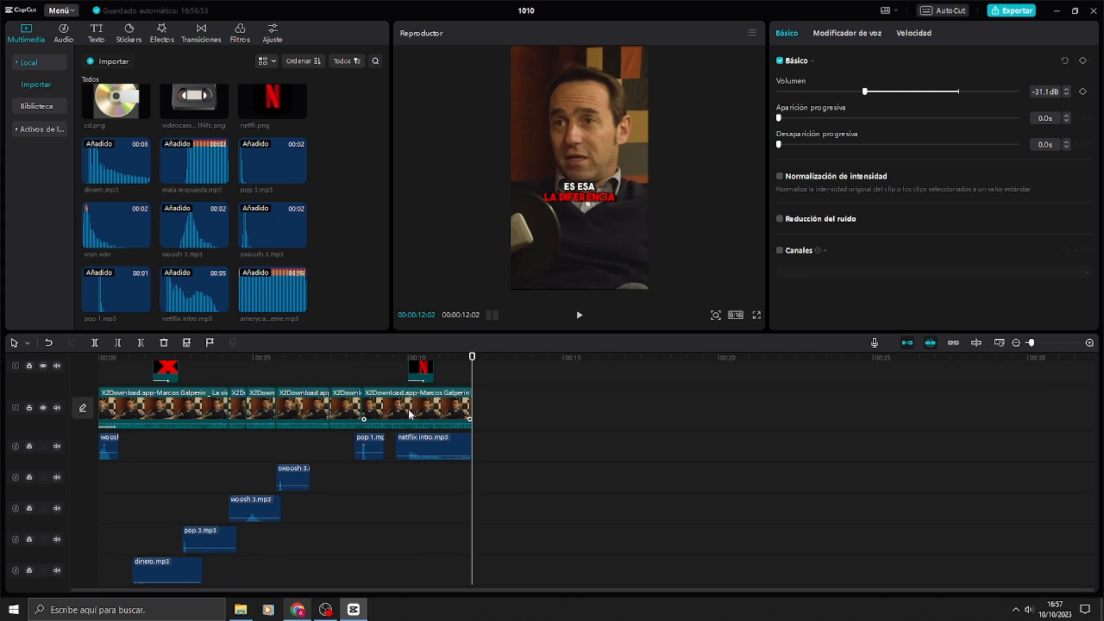
scroll(402, 425, up, 3)
scroll(418, 440, up, 4)
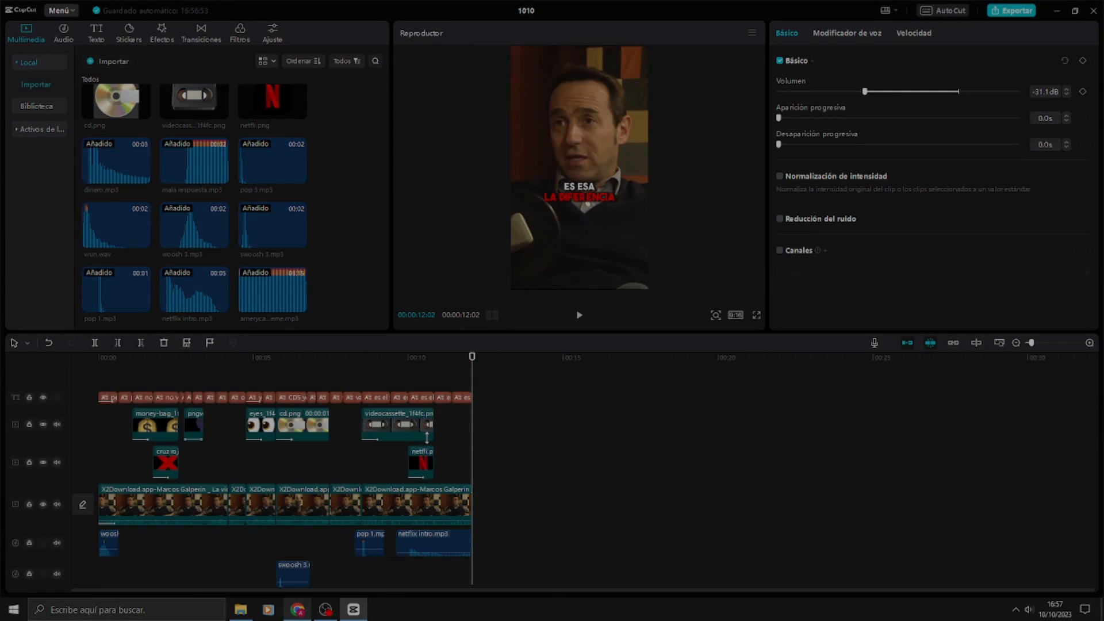